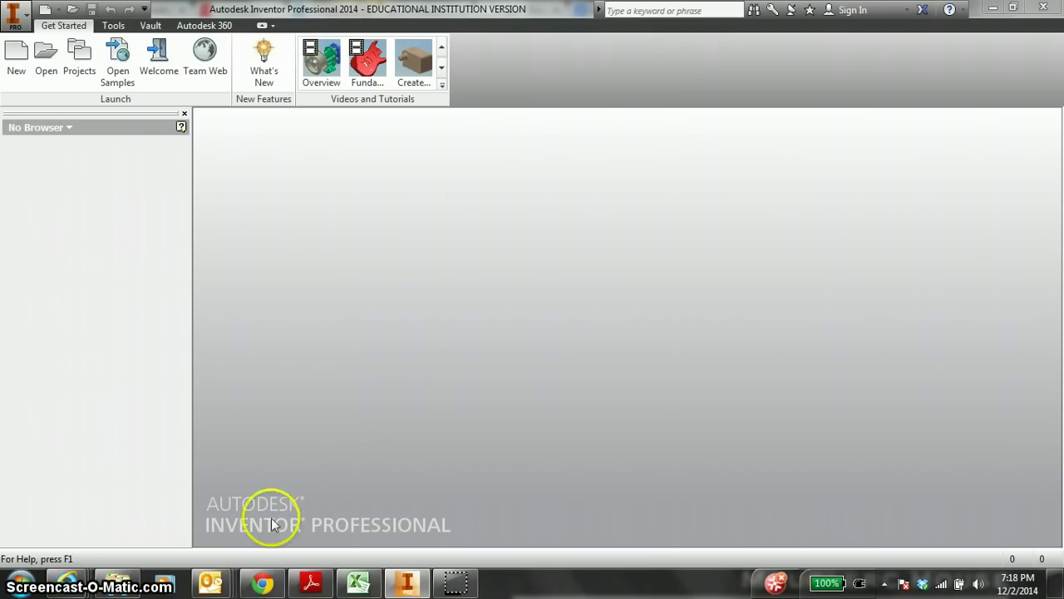
In Windows Explorer, browse from Downloads into IED, then into the PUZZLE CUBE Unit 04 folder
left_click(117, 582)
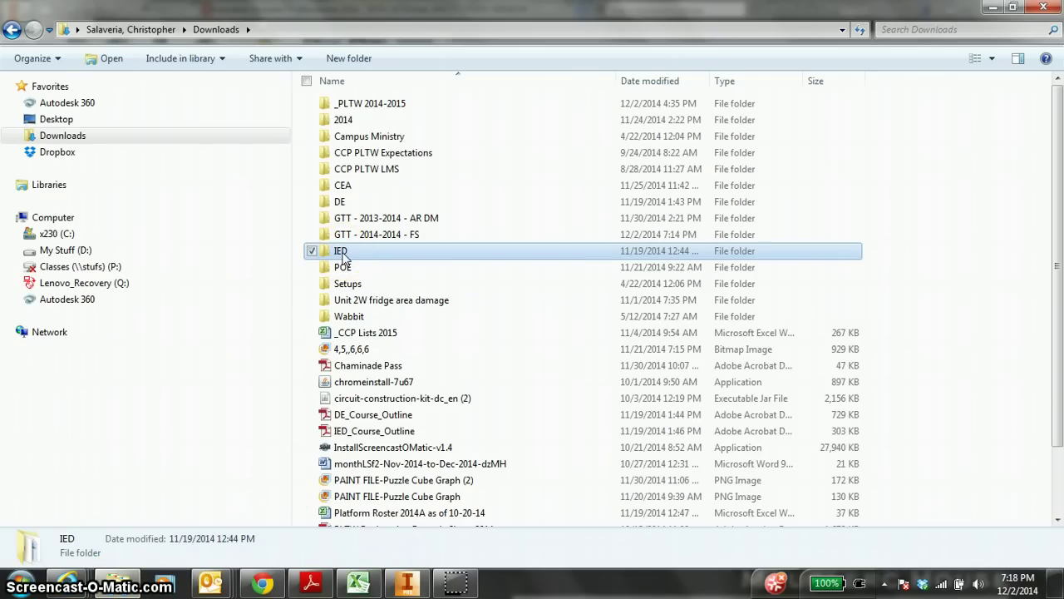
double_click(343, 254)
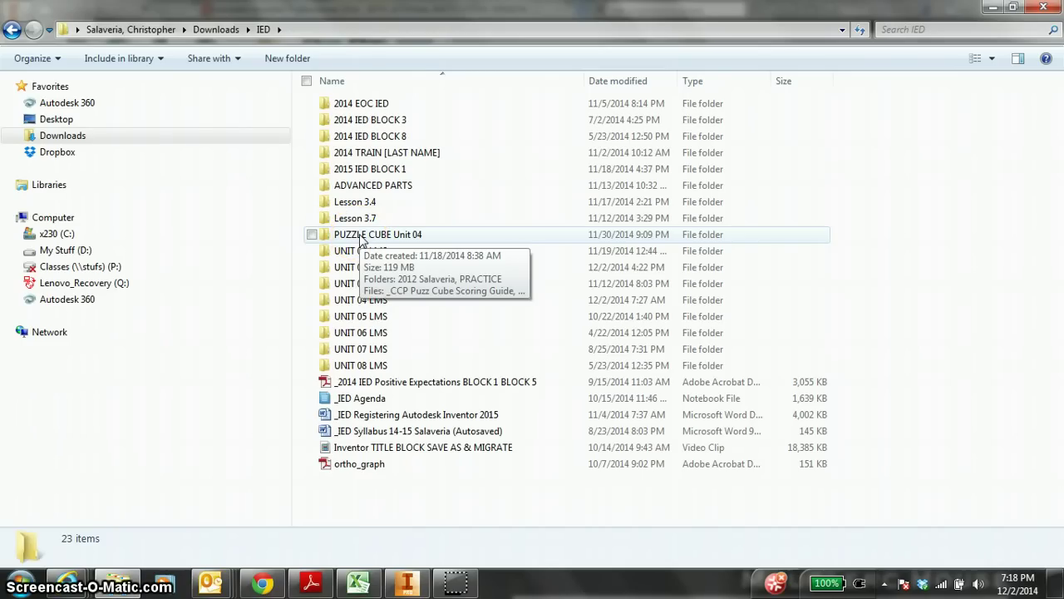
double_click(360, 236)
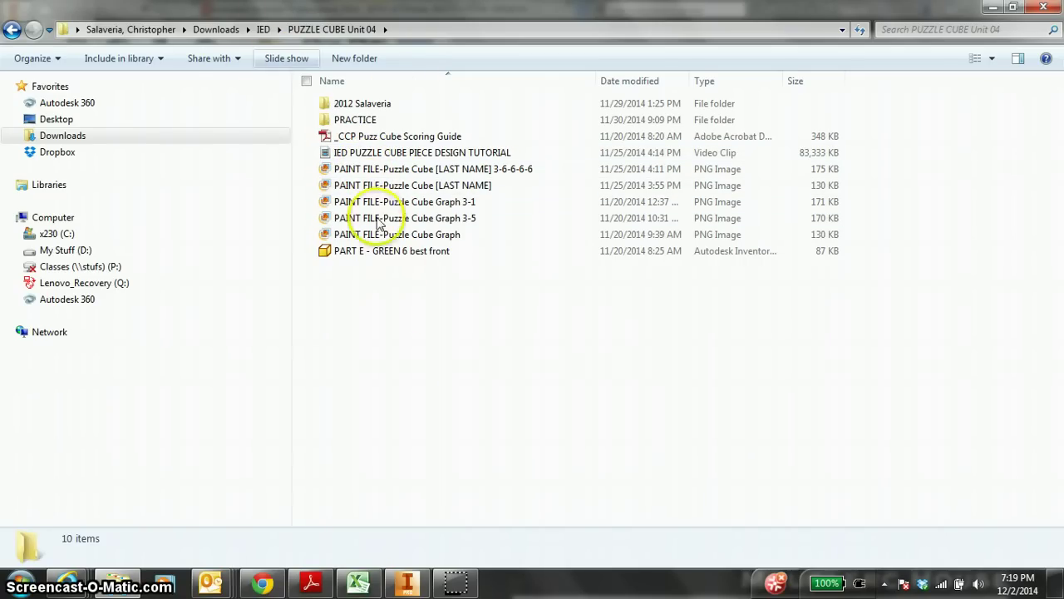
Start a new single-user Inventor project named Puzzle Cube
left_click(406, 584)
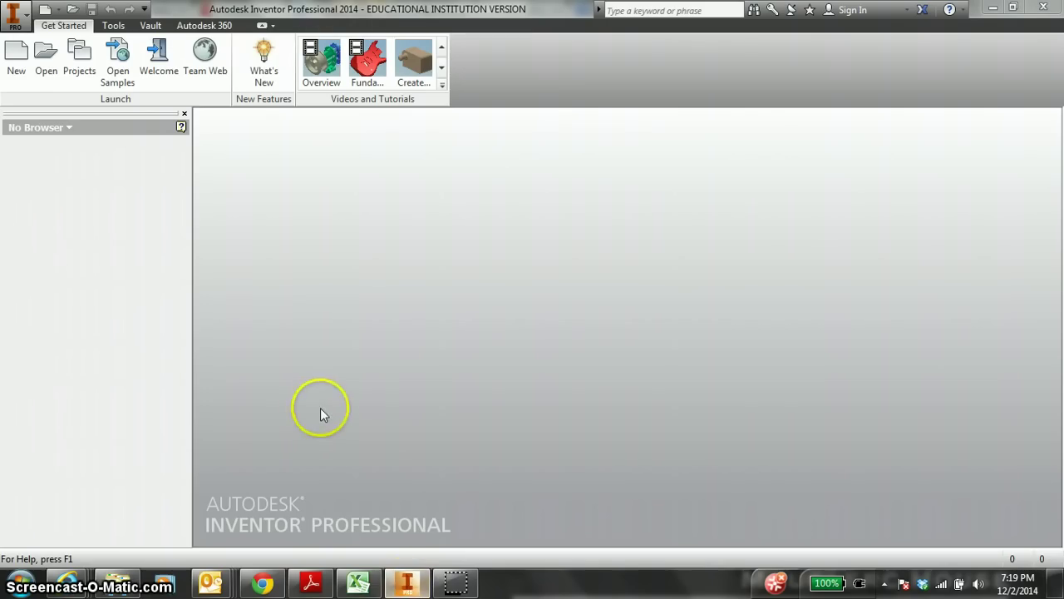
left_click(77, 68)
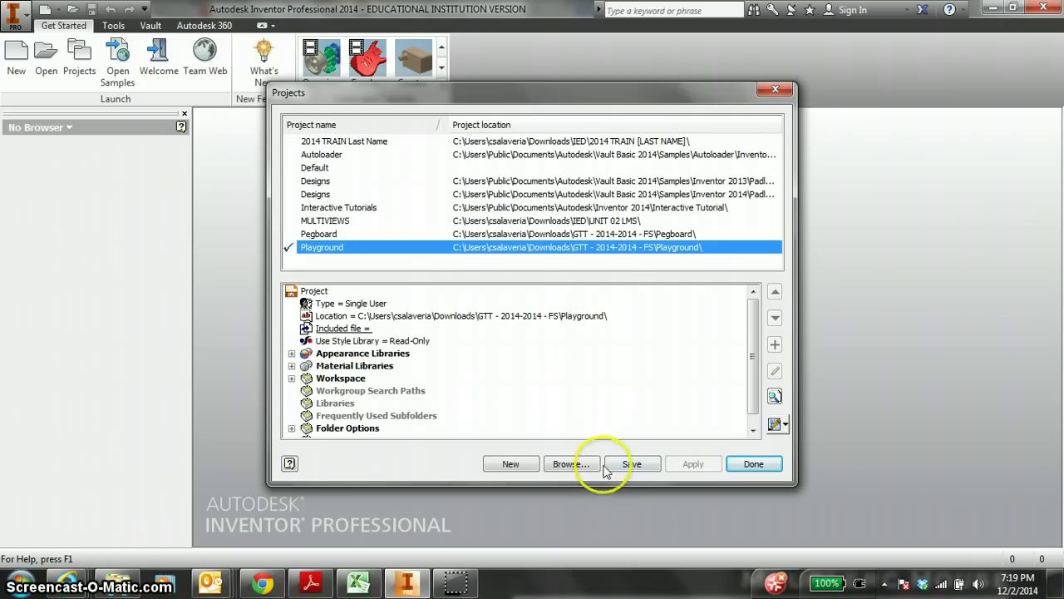
left_click(520, 465)
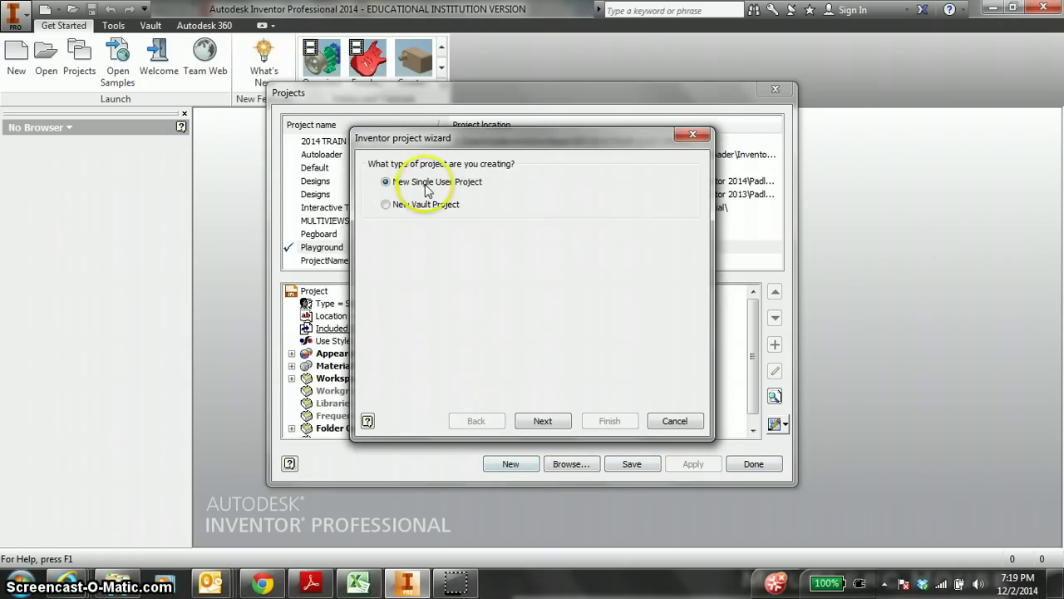
left_click(549, 421)
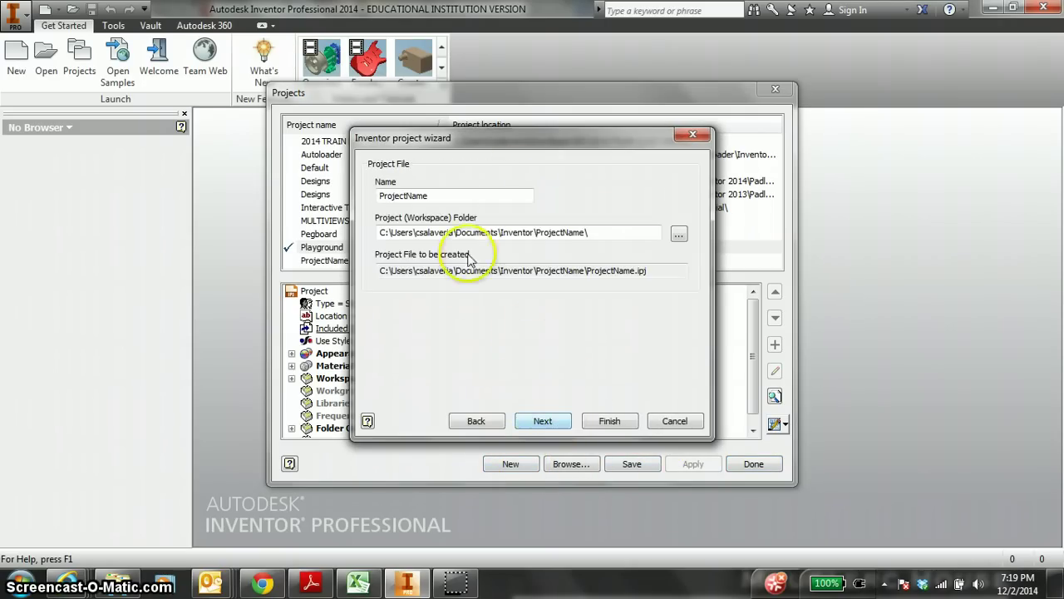
type("Puzzle Cube")
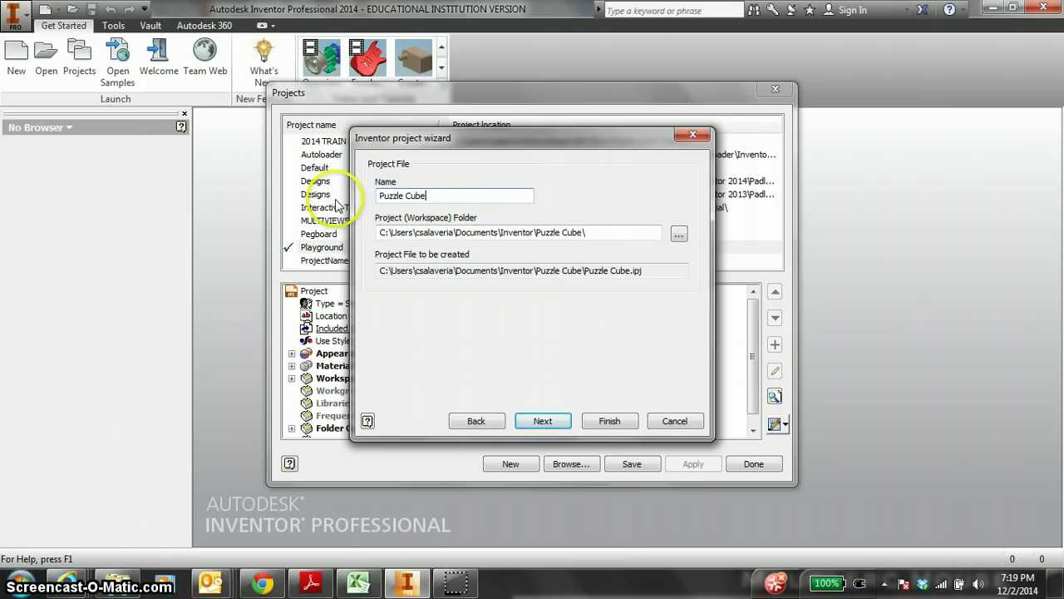
Set the project location to Downloads\IED\PUZZLE CUBE Unit 04 and finish creating Puzzle Cube
left_click(680, 236)
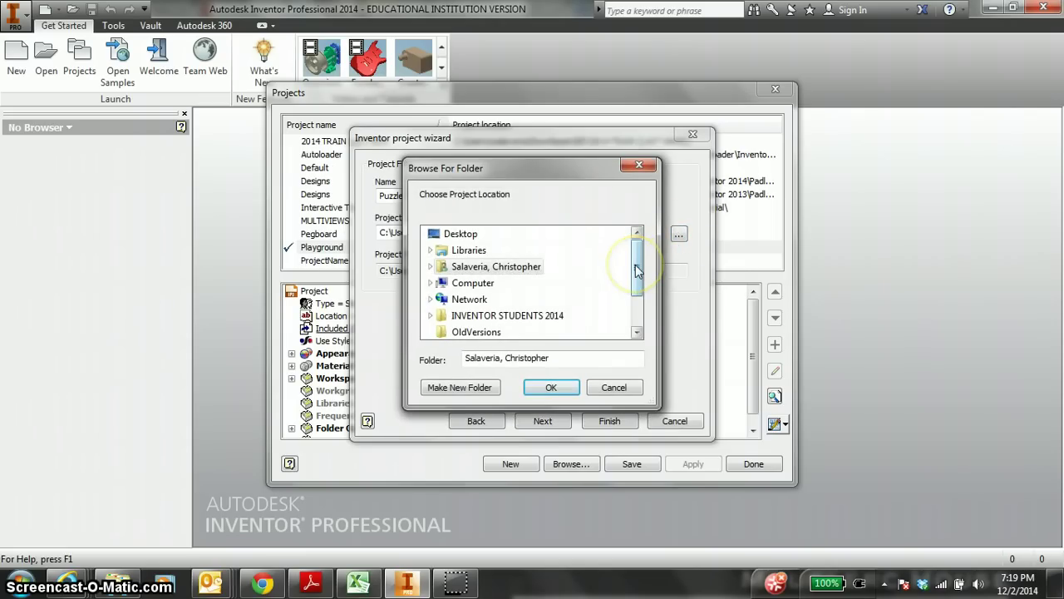
mouse_move(635, 264)
left_mouse_down()
mouse_move(634, 306)
mouse_move(632, 281)
left_mouse_up()
left_click(431, 251)
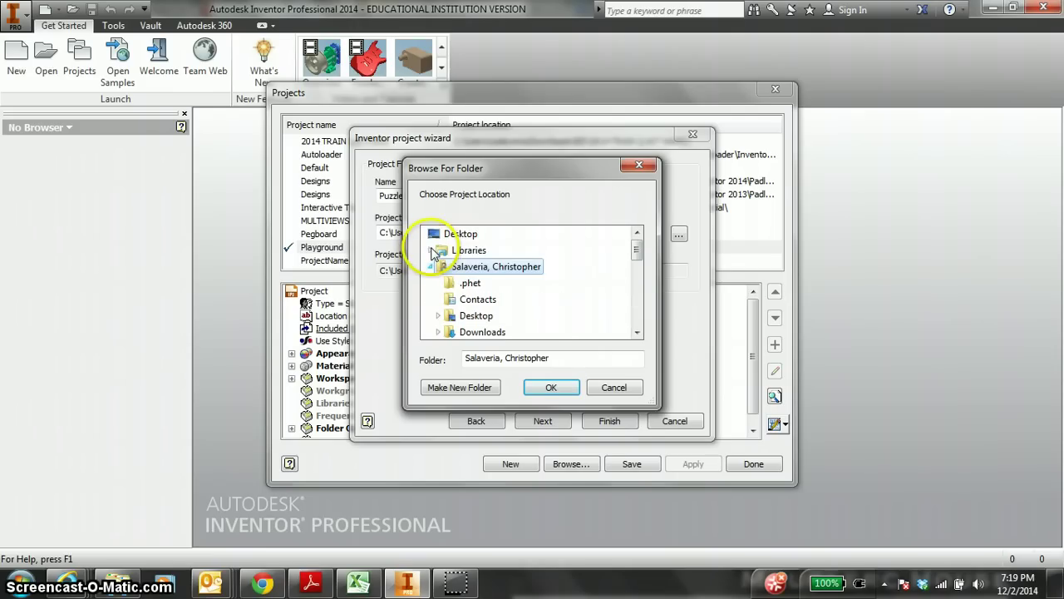
left_click(474, 332)
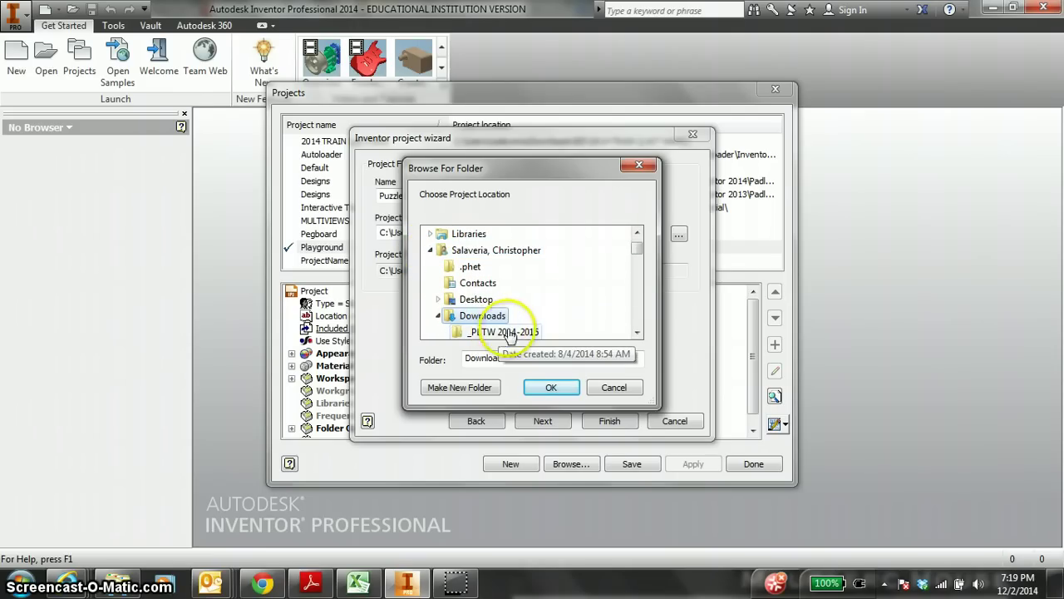
left_click_drag(637, 249, 637, 275)
left_click(474, 300)
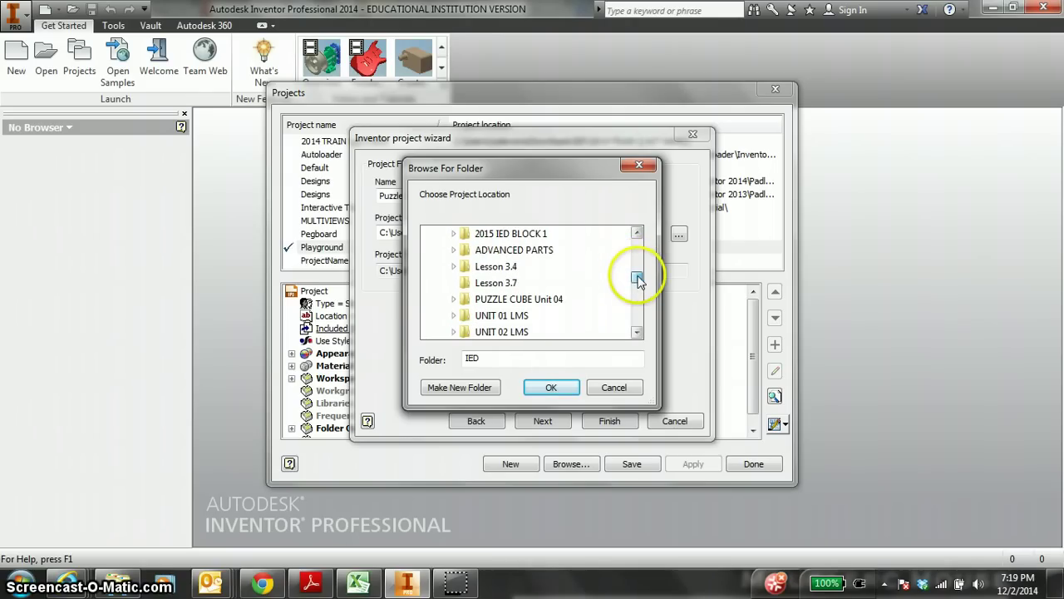
left_click(534, 299)
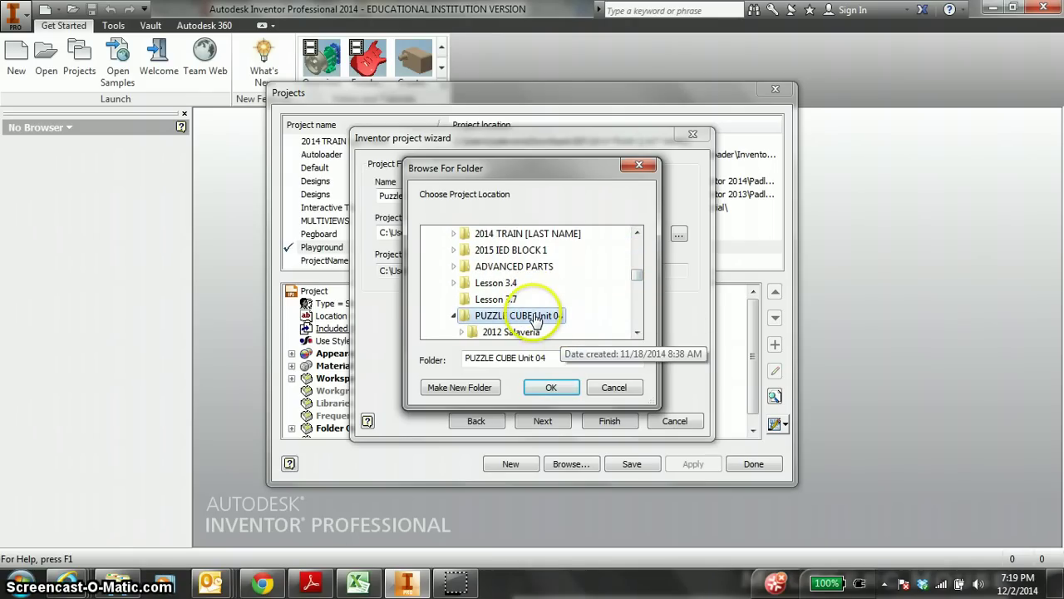
left_click(552, 388)
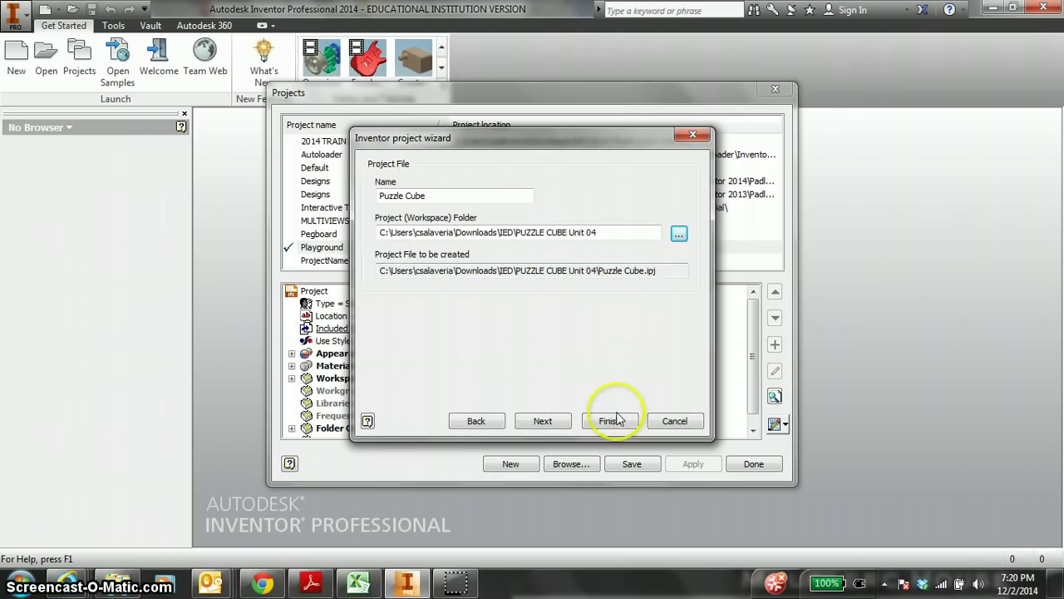
left_click(545, 420)
left_click(608, 421)
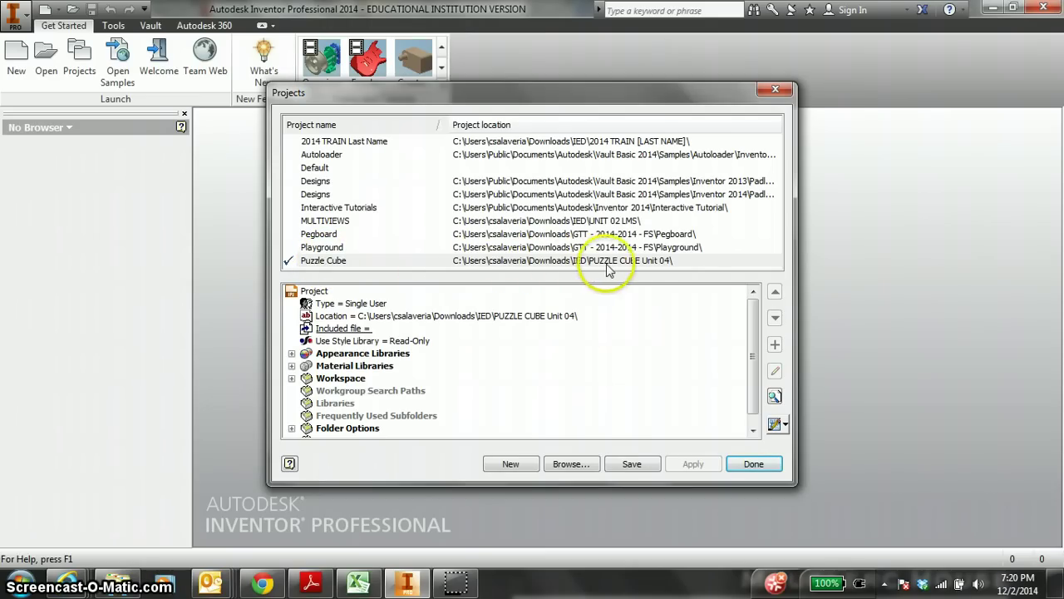
Close Projects with Puzzle Cube active and create Part7 from the Standard.ipt template
left_click(757, 463)
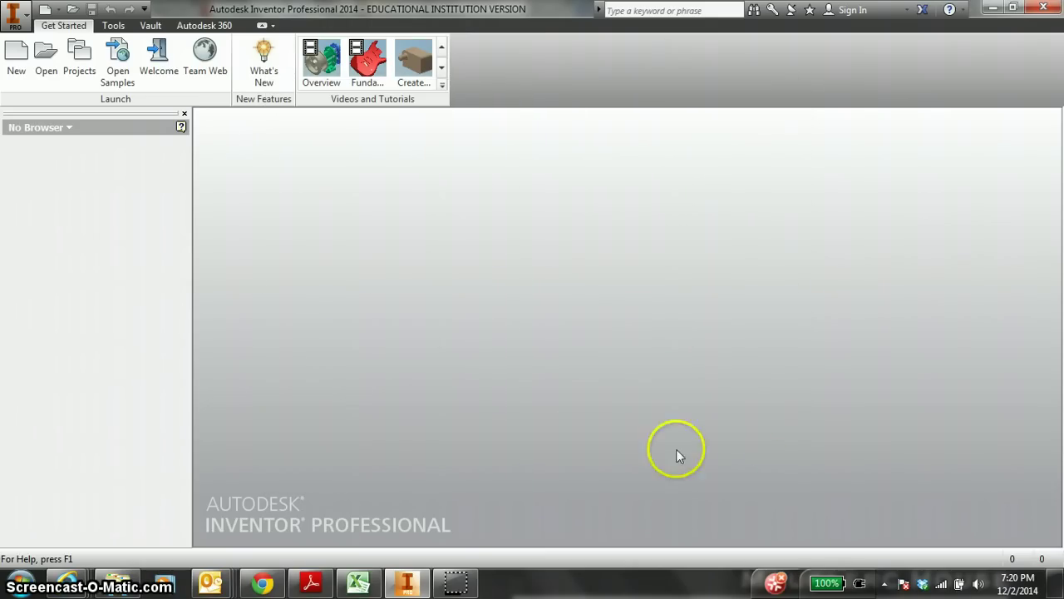
left_click(16, 57)
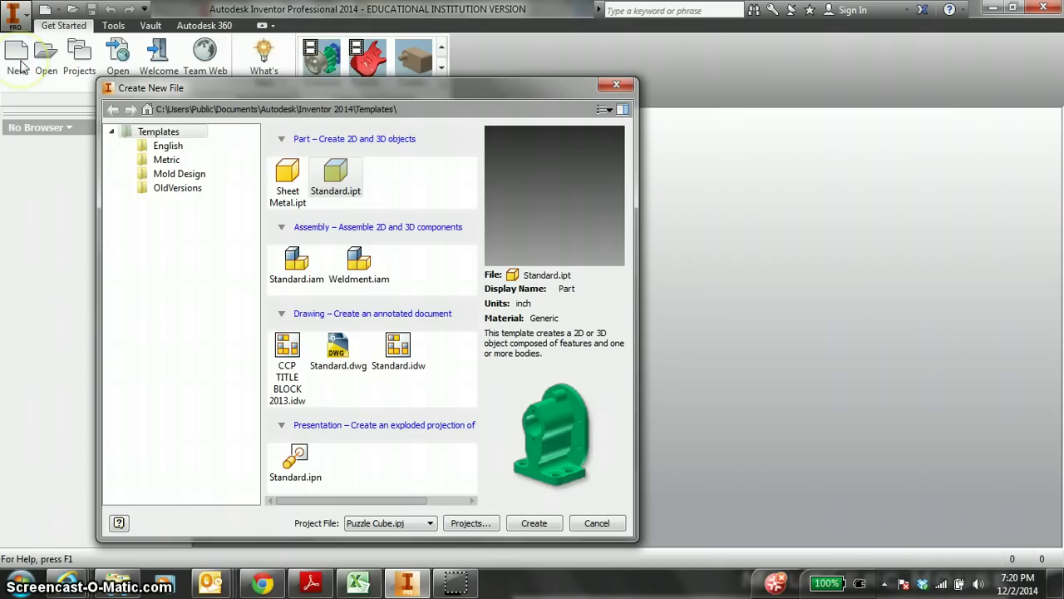
left_click(349, 185)
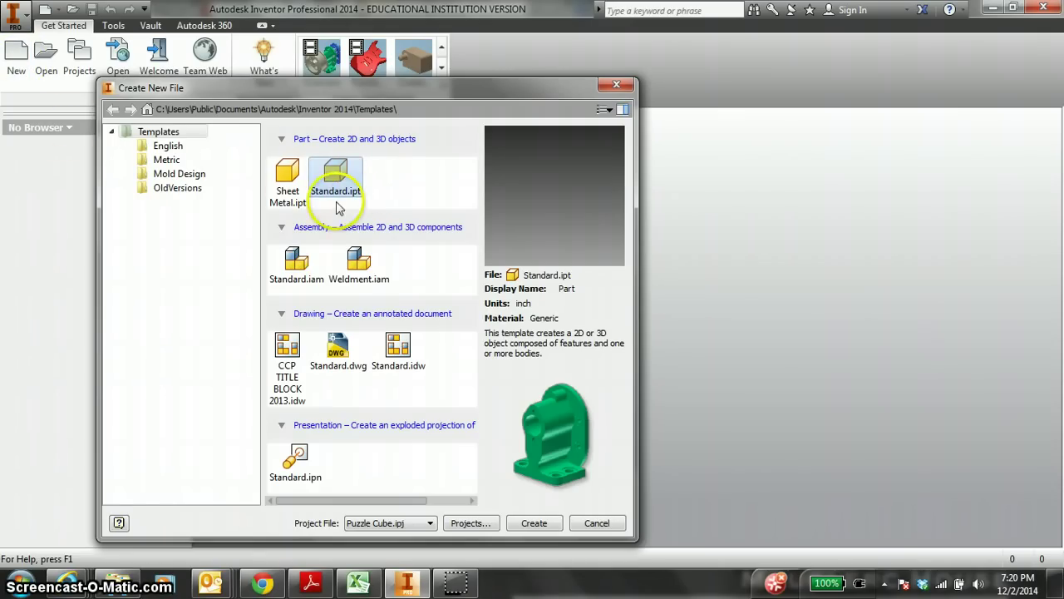
double_click(345, 187)
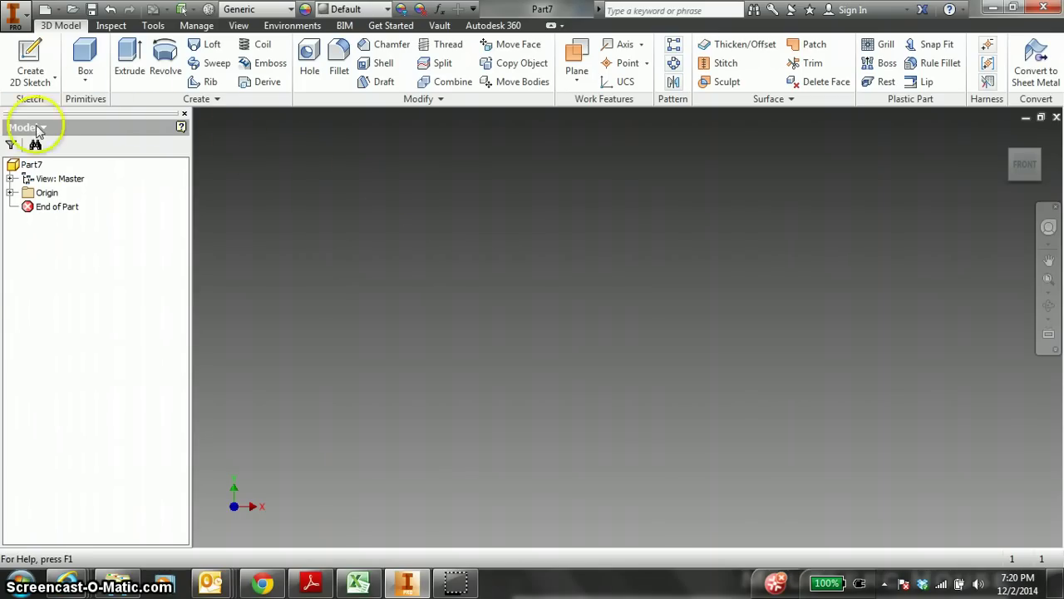
Create Sketch1 on the part's XY origin plane
left_click(10, 193)
left_click(67, 234)
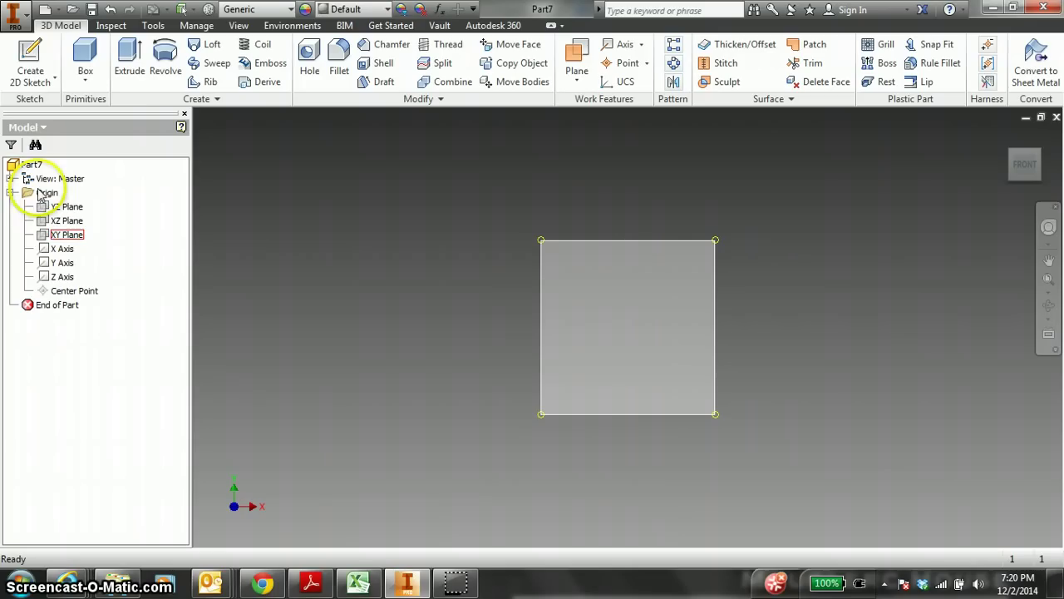
left_click(29, 51)
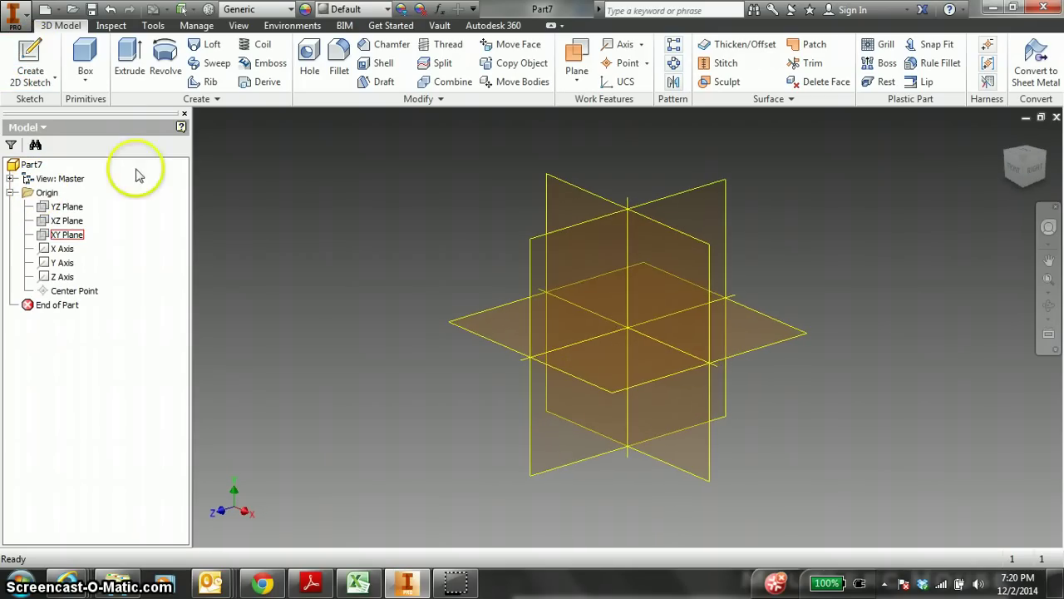
left_click(686, 254)
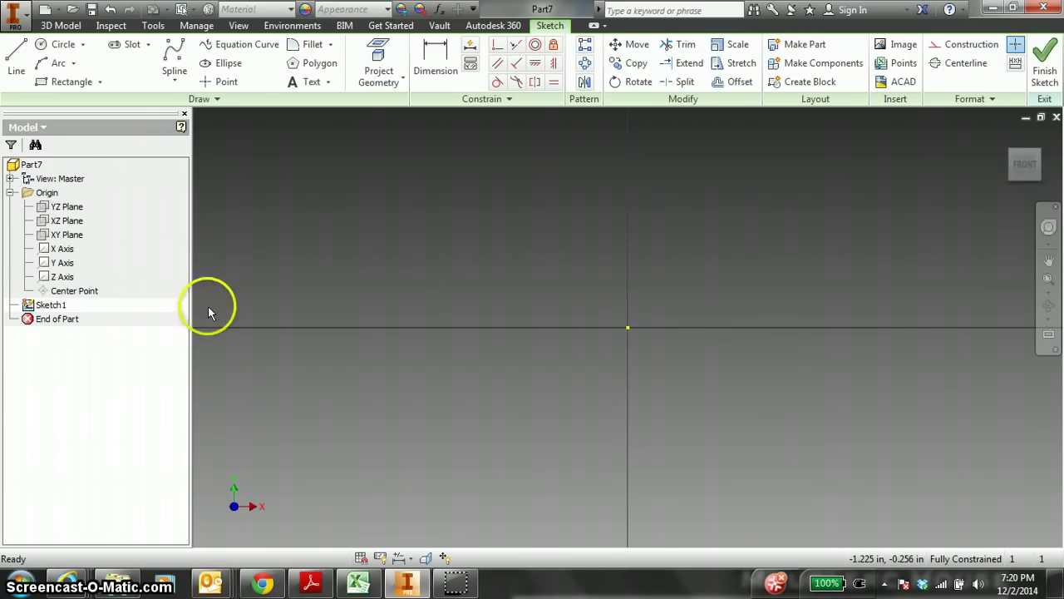
Begin a rectangle at the origin with a 1.500 width, then cancel it
left_click(61, 84)
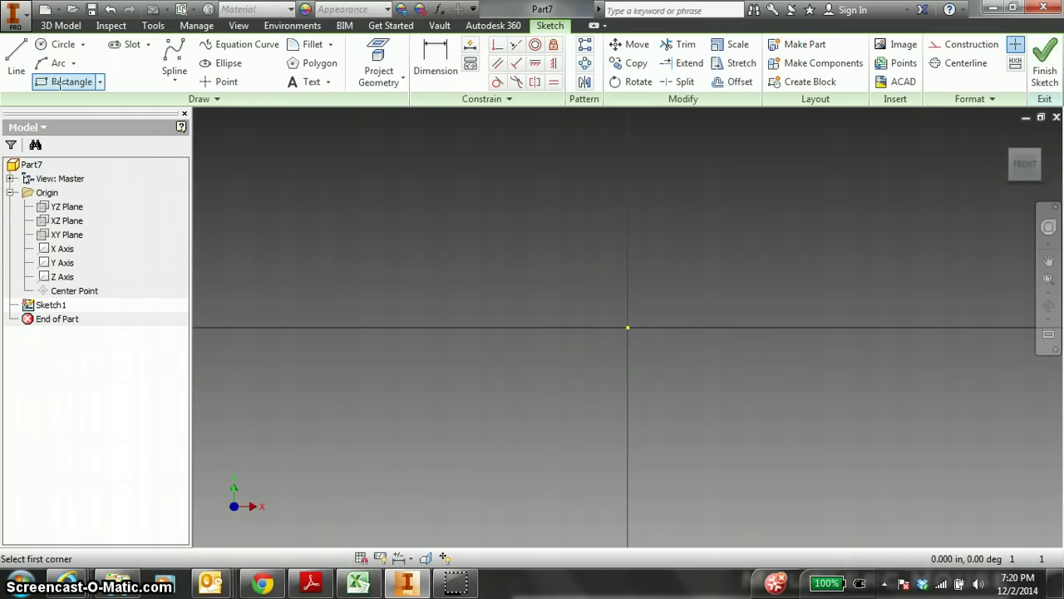
left_click(628, 327)
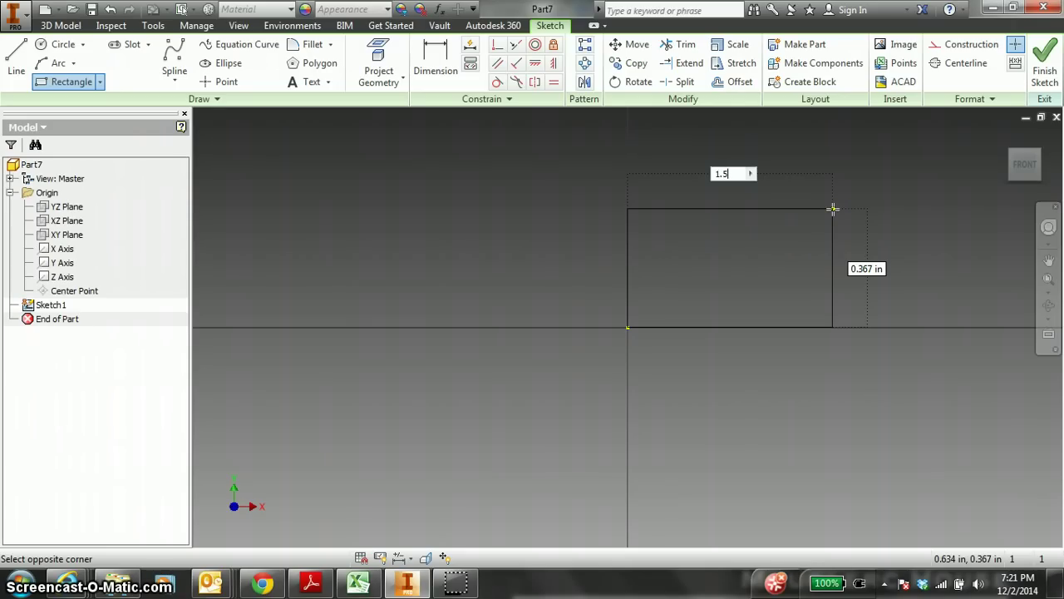
key("Tab")
type(".")
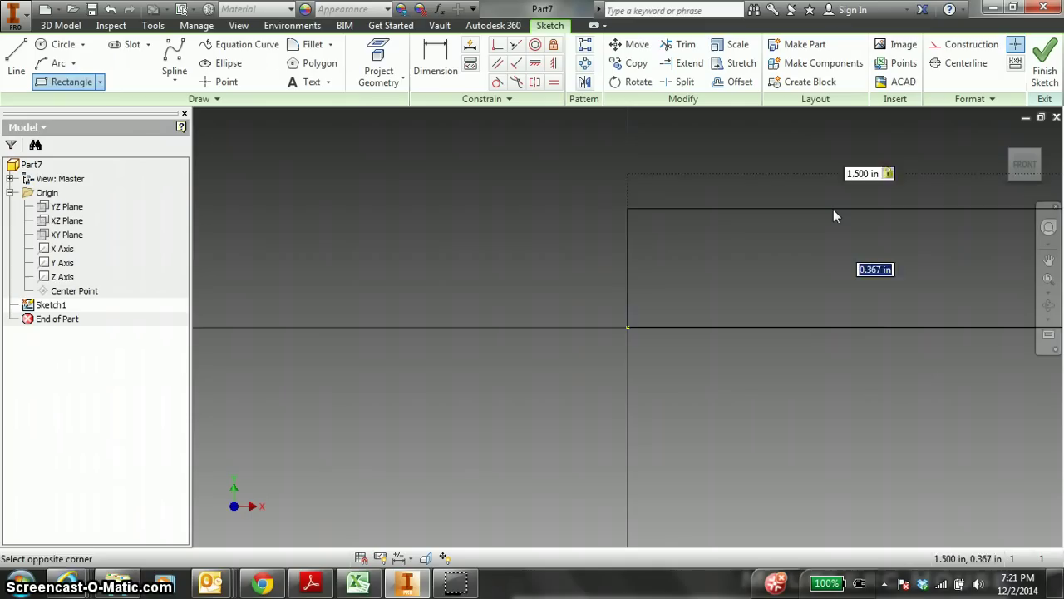
key("Escape")
Draw a 1.5 by .75 rectangle from the sketch origin and view it from the front
left_click(54, 81)
left_click(628, 326)
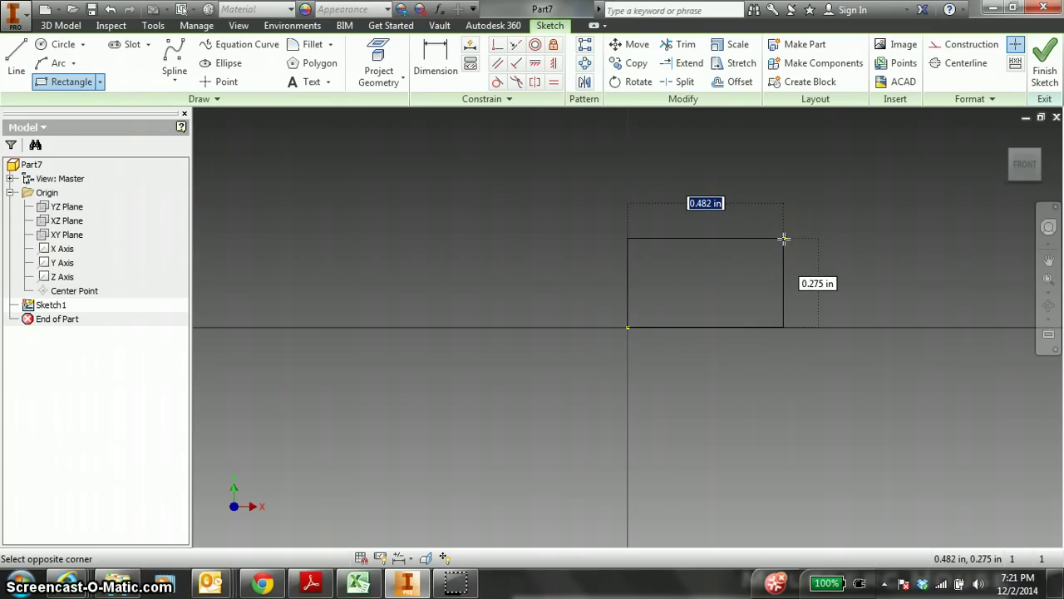
type("1.5")
key("Tab")
type(".75")
key("Return")
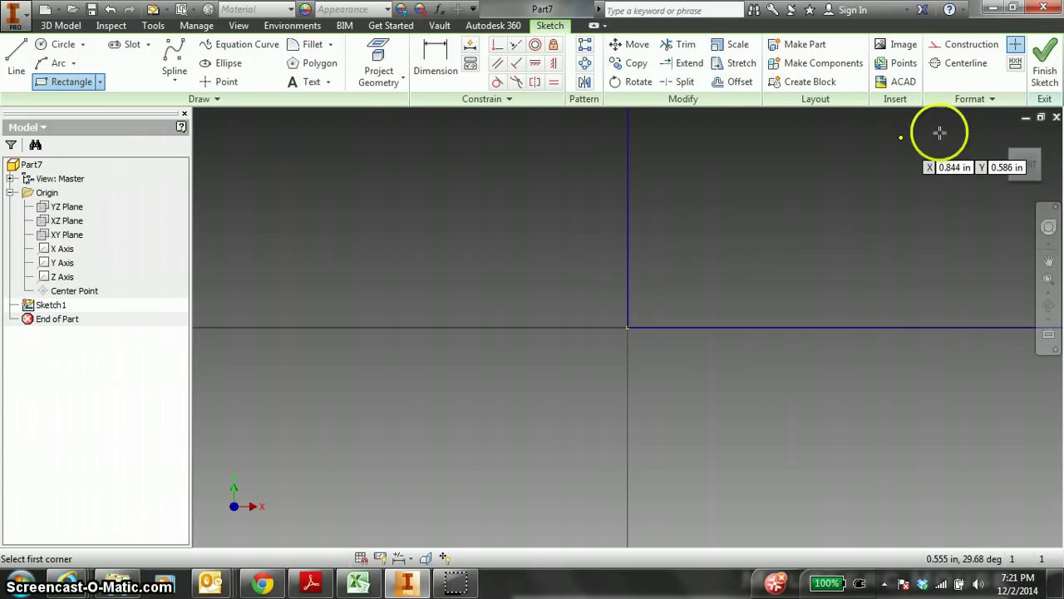
left_click(1025, 164)
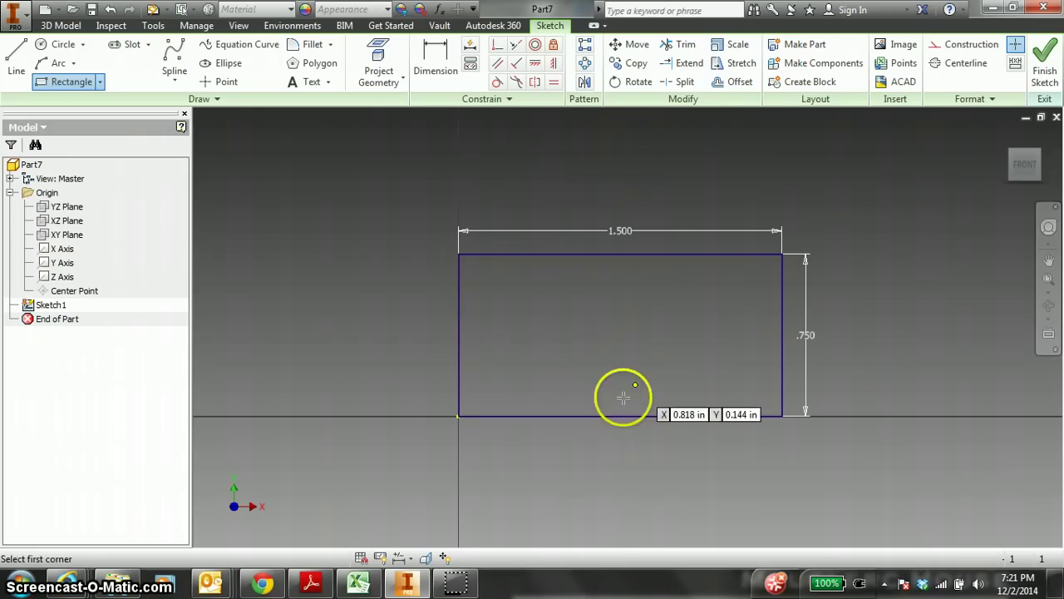
key("Escape")
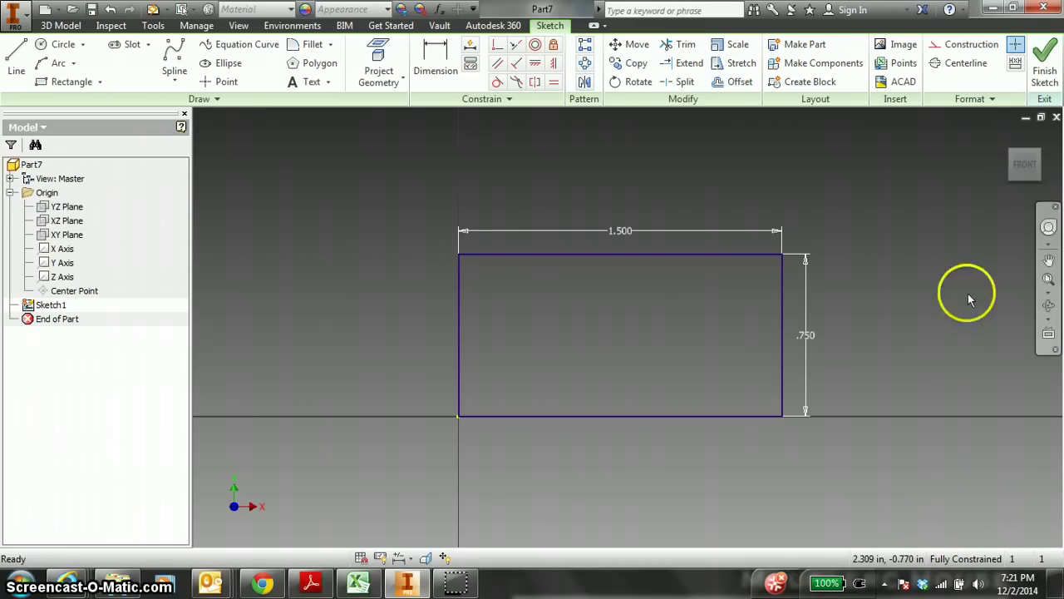
Finish the sketch and extrude the rectangle 1.5 in to form the Extrusion1 block
left_click(1043, 64)
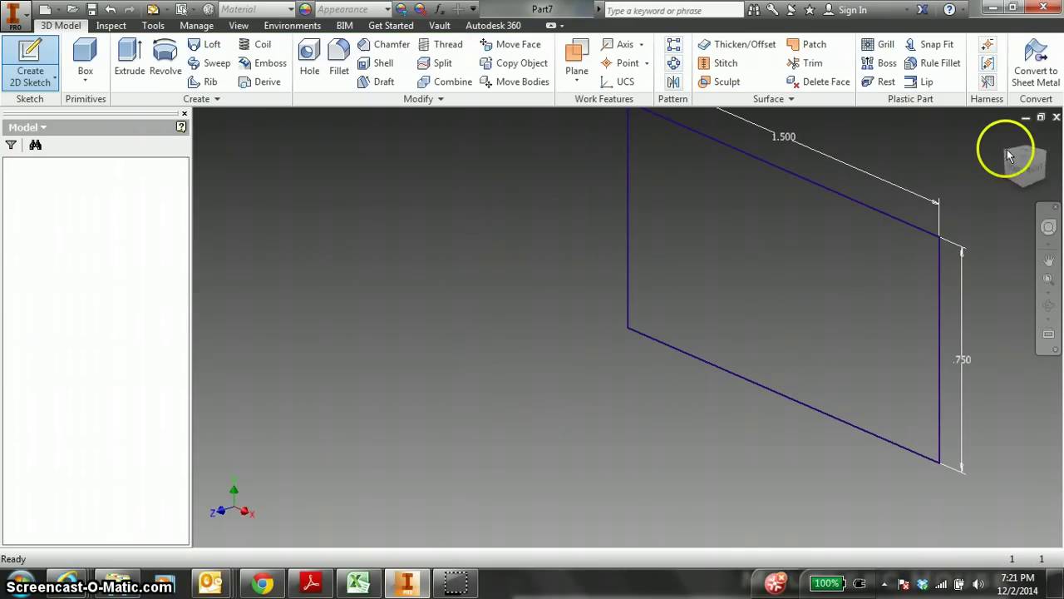
left_click(1006, 138)
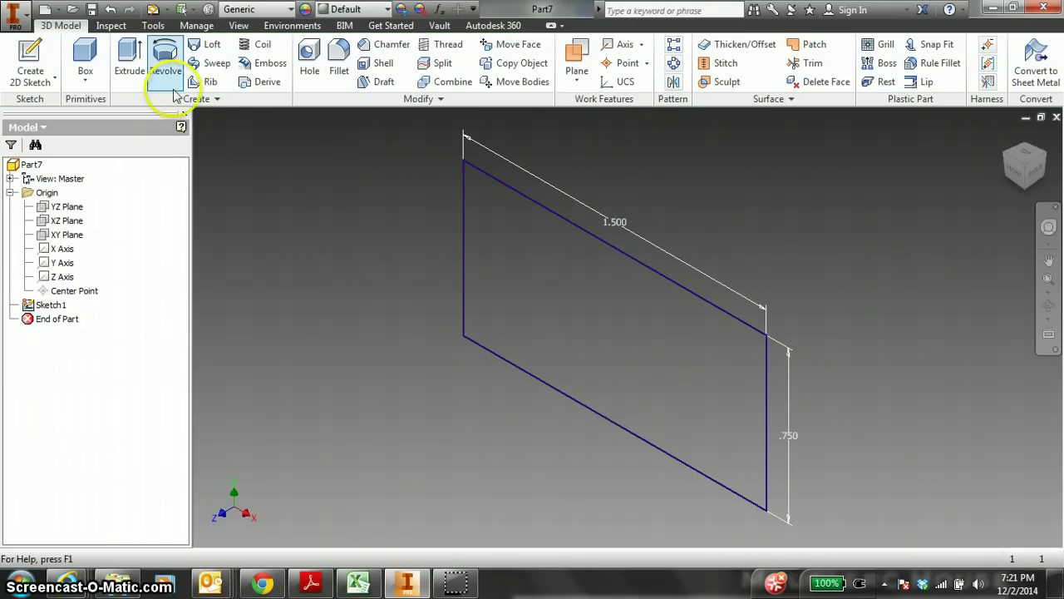
left_click(126, 58)
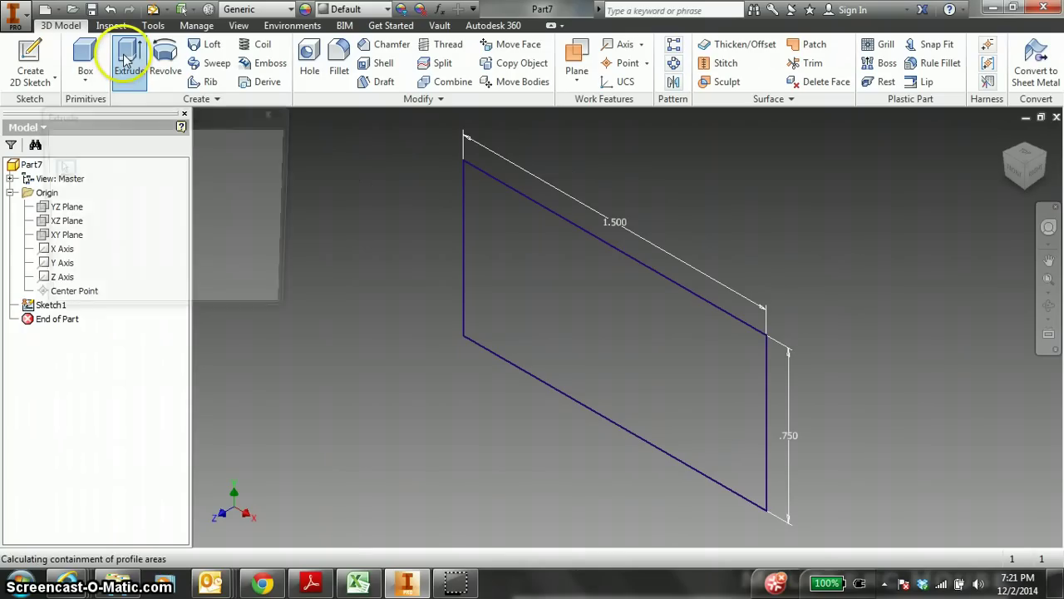
left_click(207, 200)
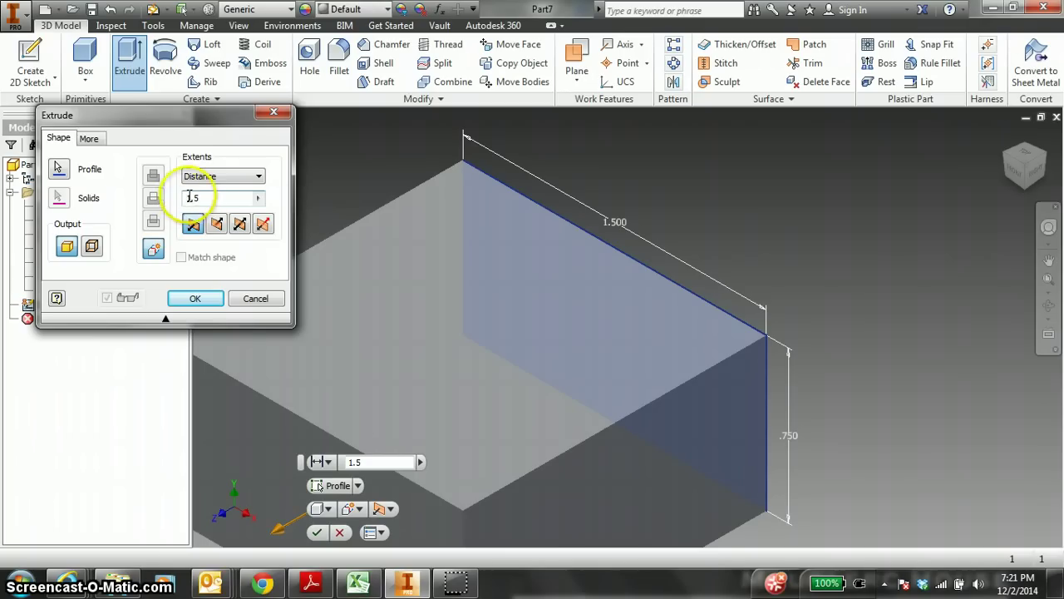
left_click(197, 299)
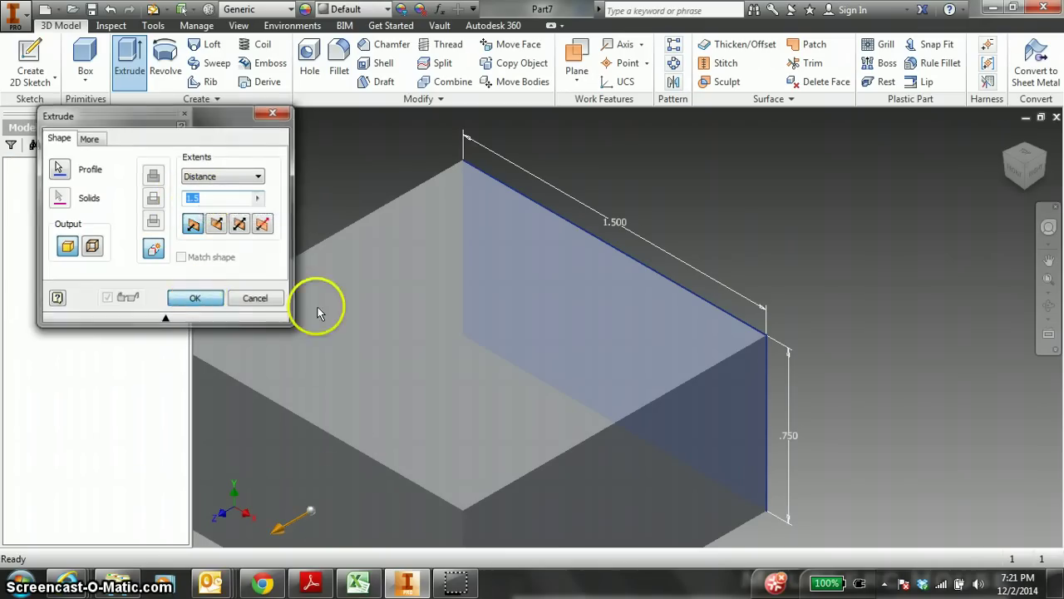
left_click(1004, 136)
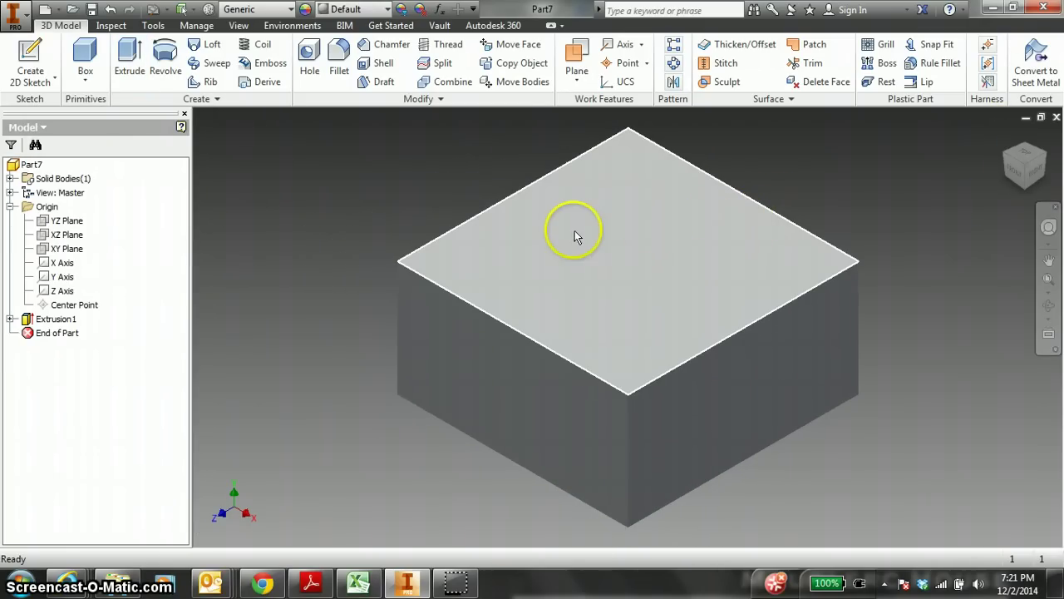
Create Sketch2 on the block's top face with a rectangle drawn from its corner
left_click(32, 57)
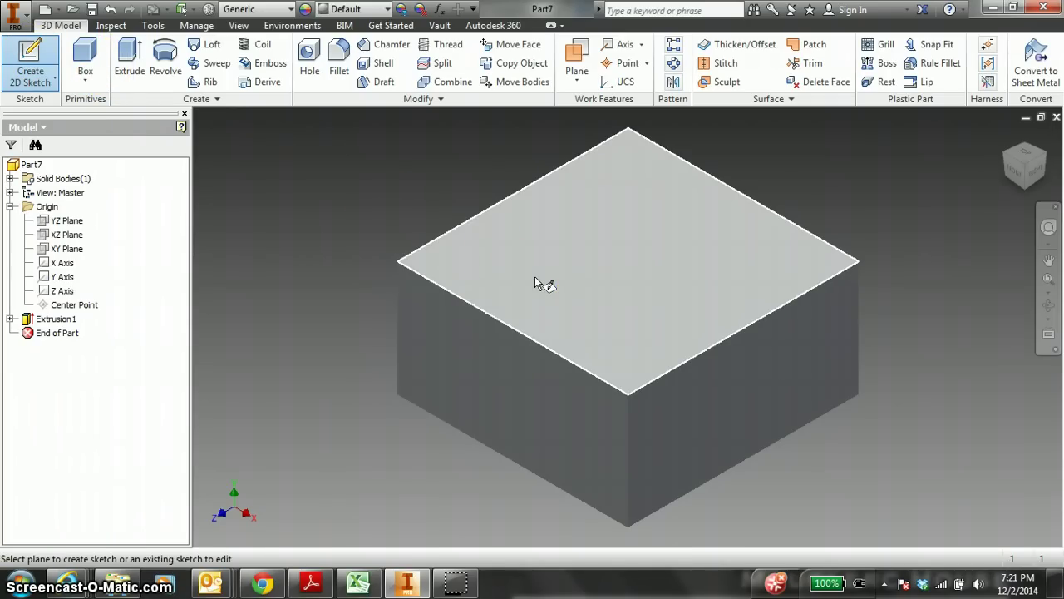
left_click(537, 283)
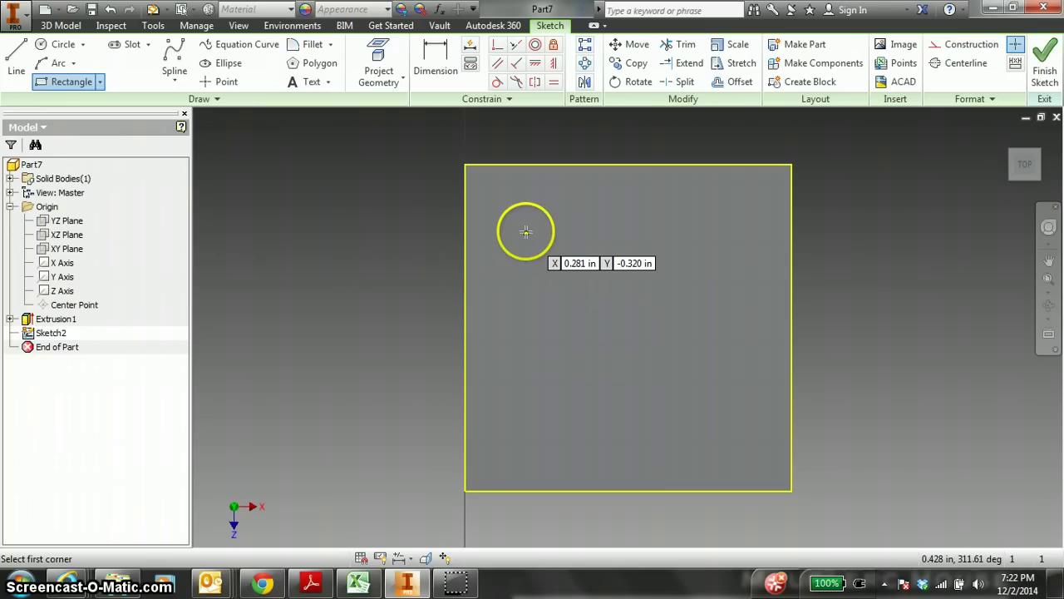
left_click(465, 165)
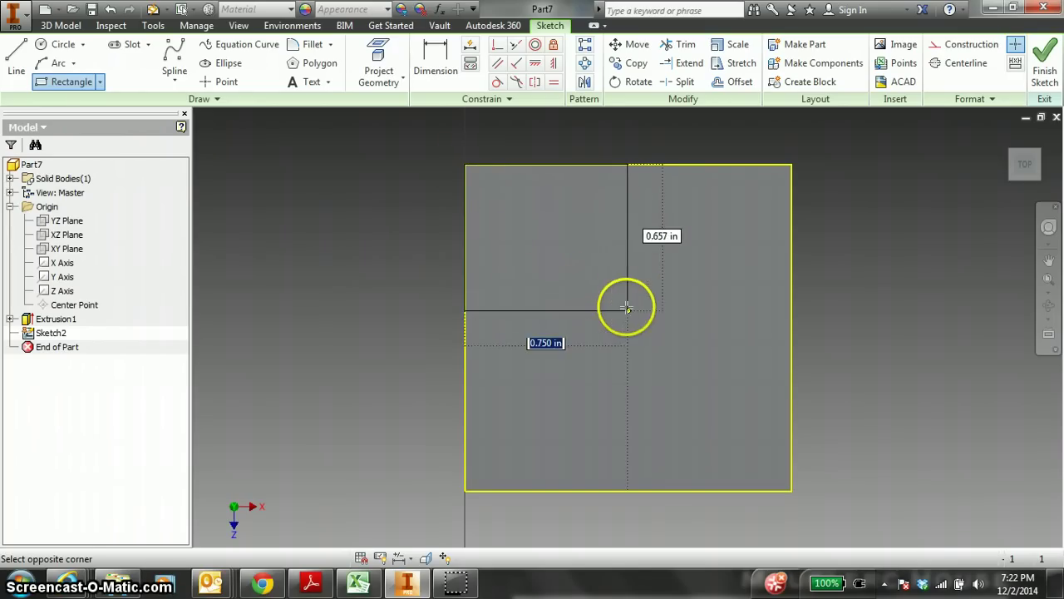
left_click(630, 312)
key("Escape")
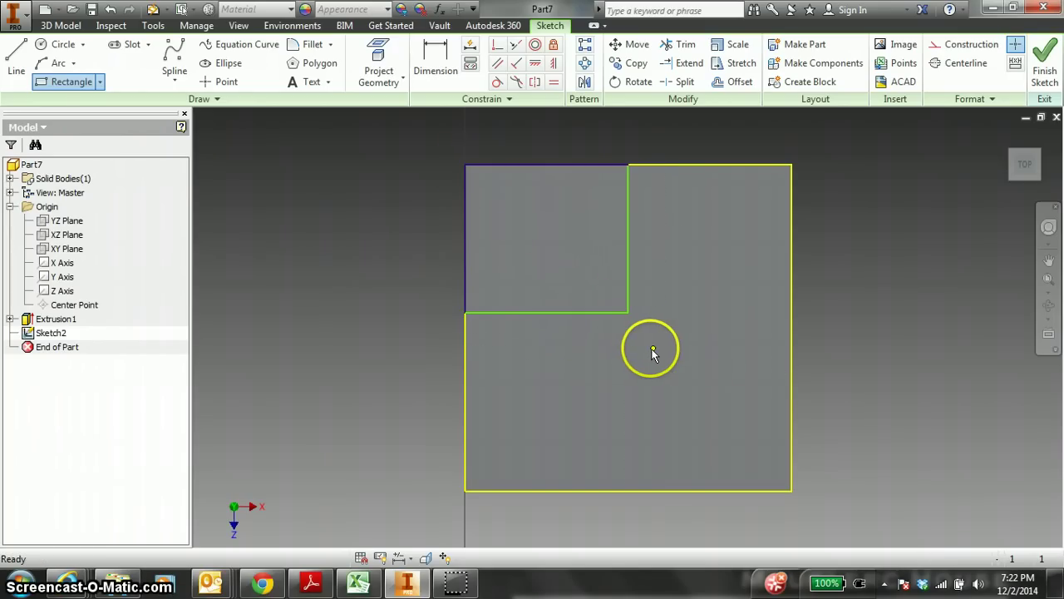
Dimension the corner rectangle .750 tall and .750 wide
key("Escape")
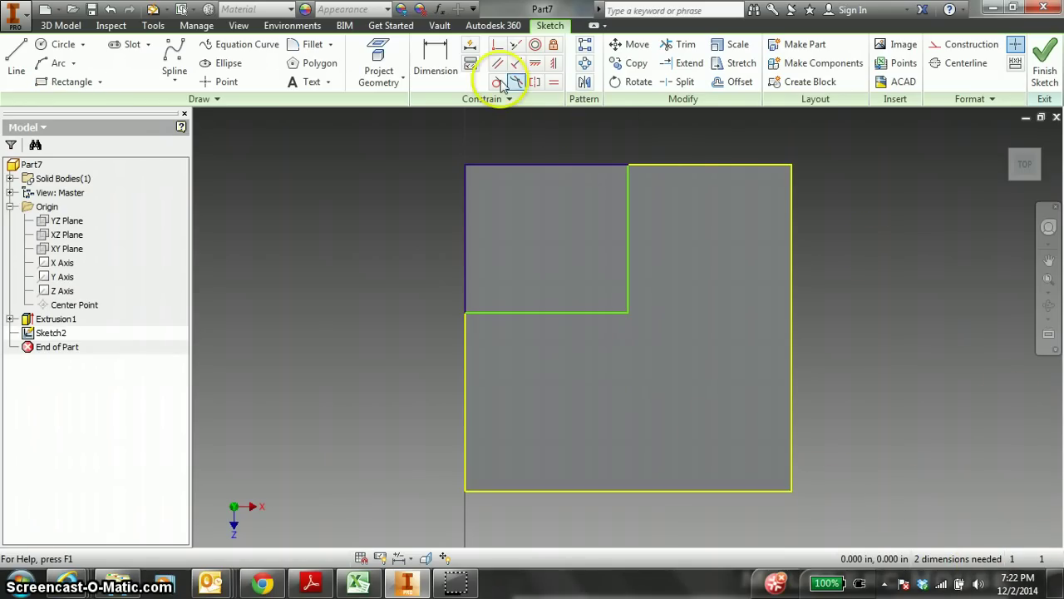
left_click(438, 66)
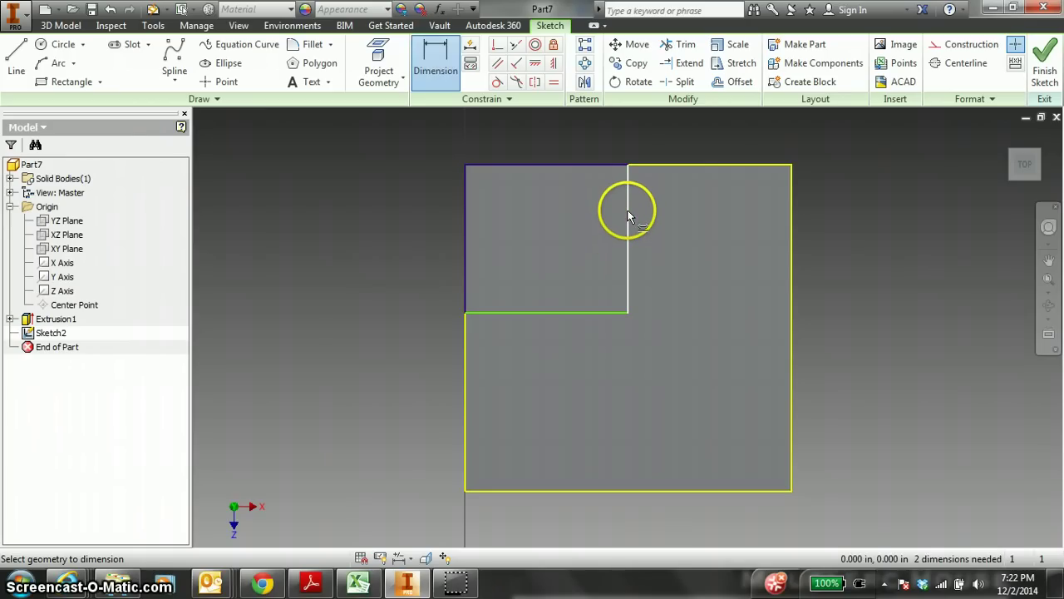
left_click(628, 216)
left_click(690, 236)
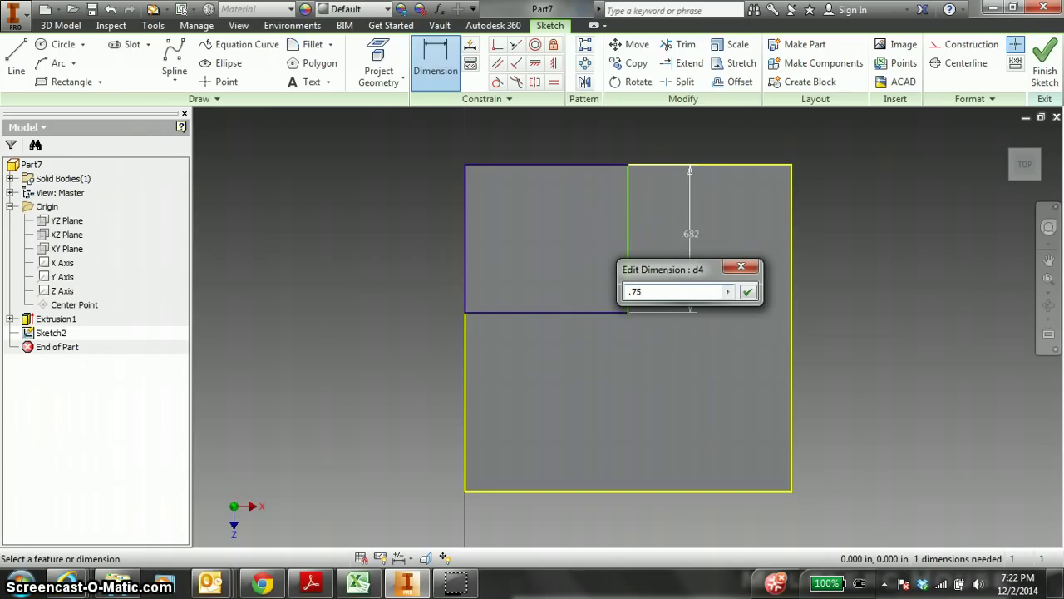
type(".75")
key("Return")
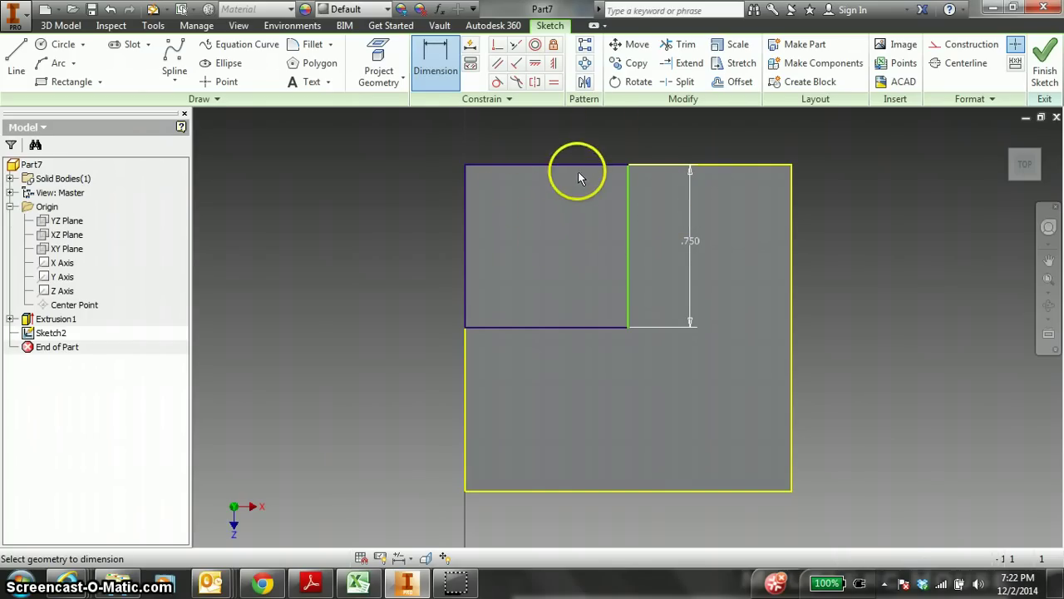
left_click(550, 332)
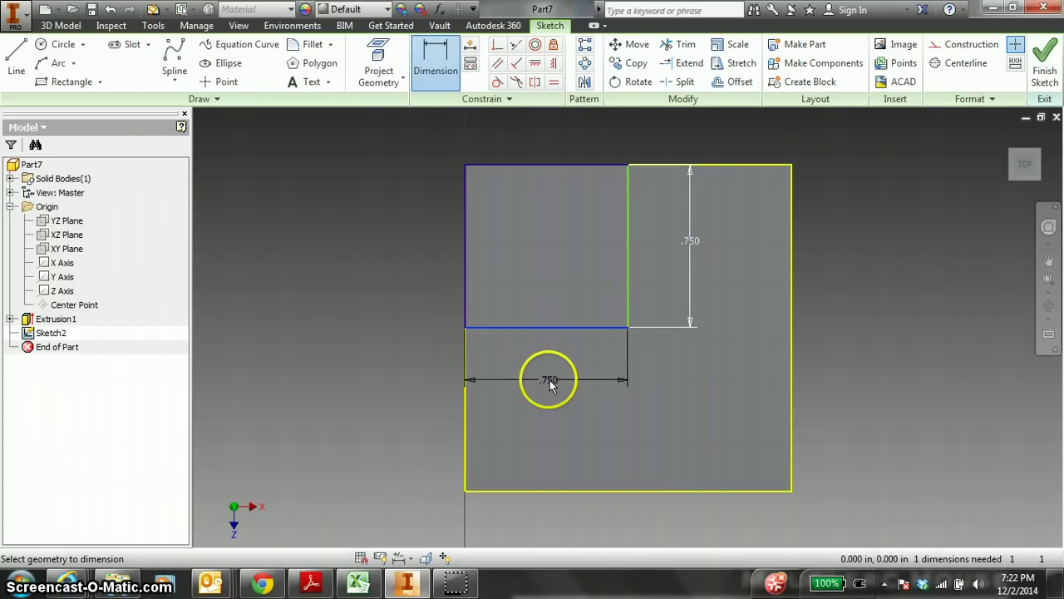
left_click(549, 380)
key("Return")
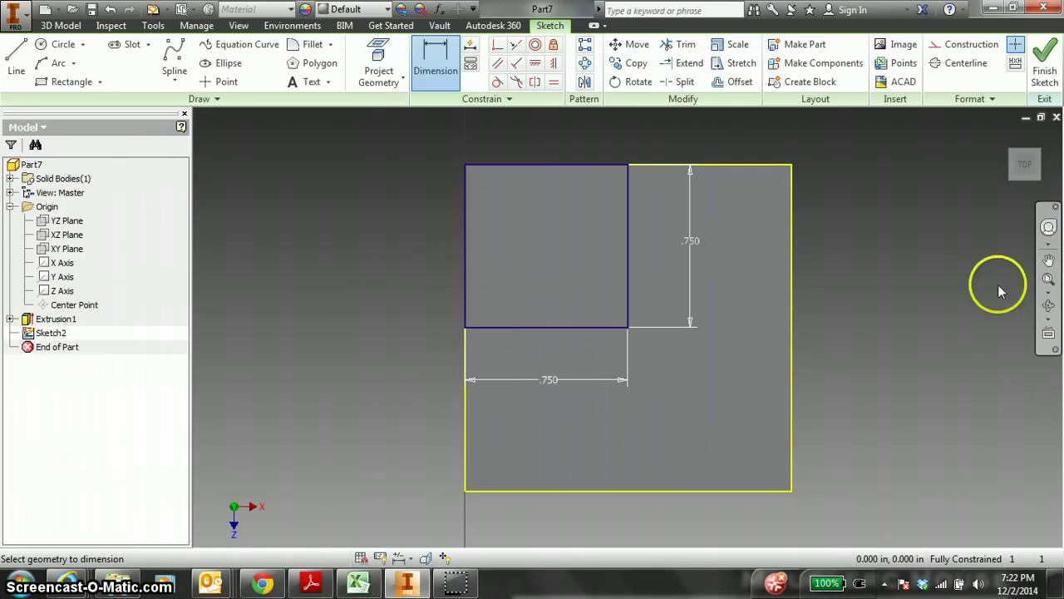
Finish Sketch2 and extrude the .750 corner square 1.5 upward as Extrusion2
left_click(1043, 66)
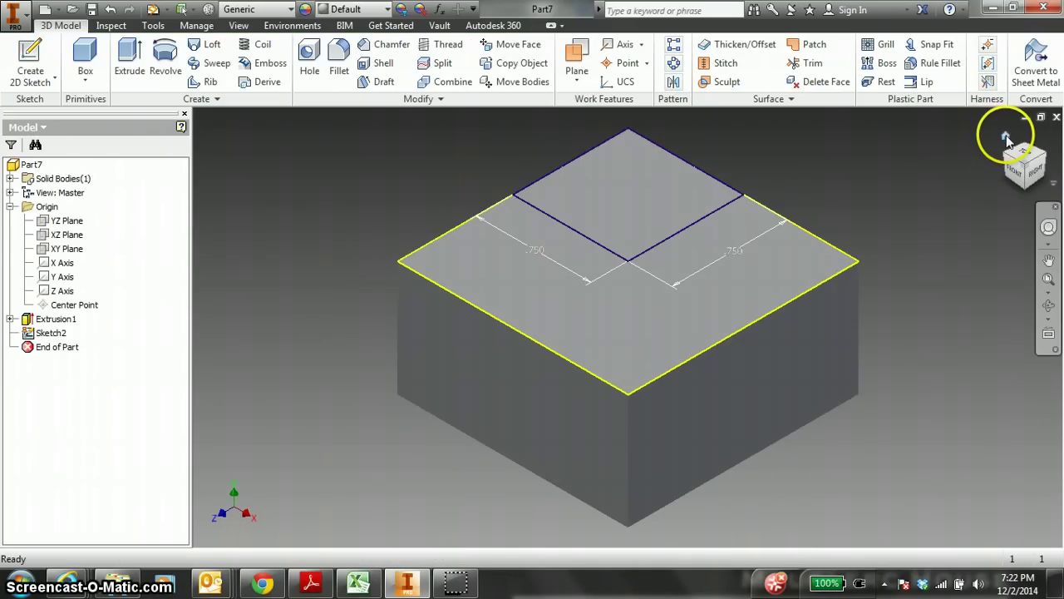
left_click(129, 58)
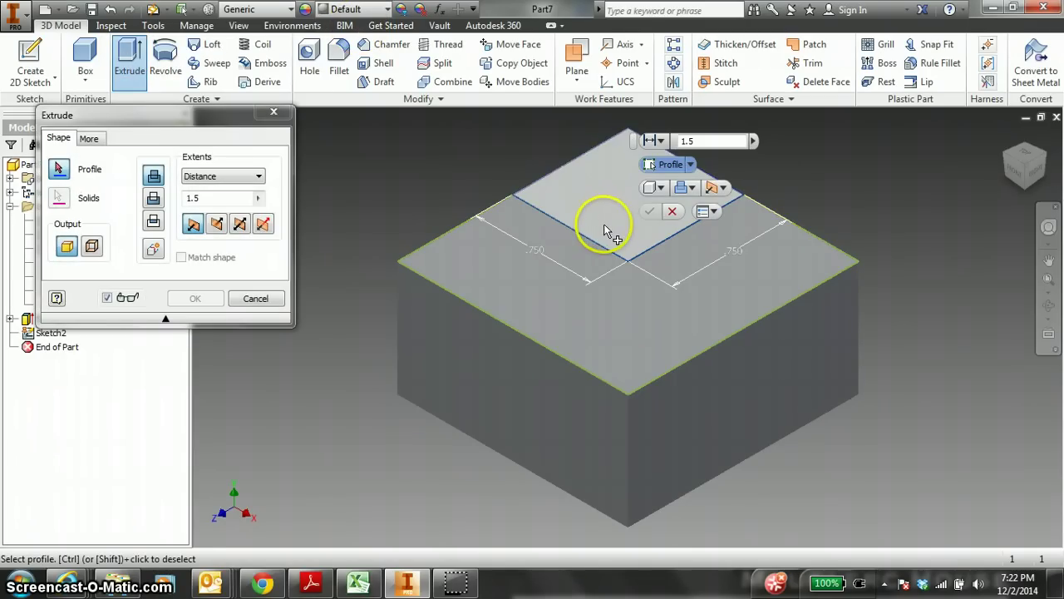
left_click(603, 224)
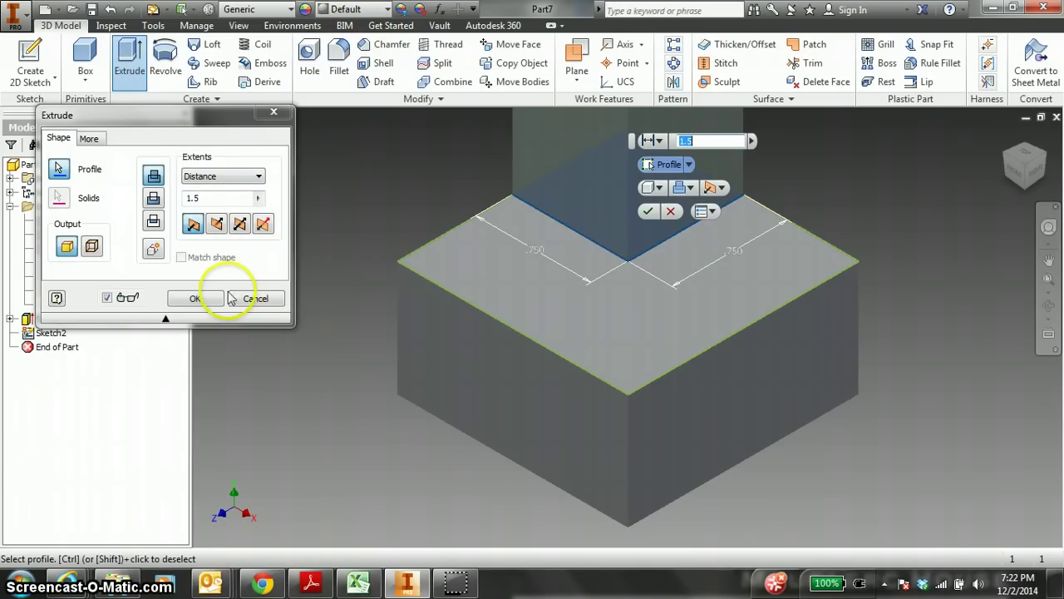
left_click(194, 298)
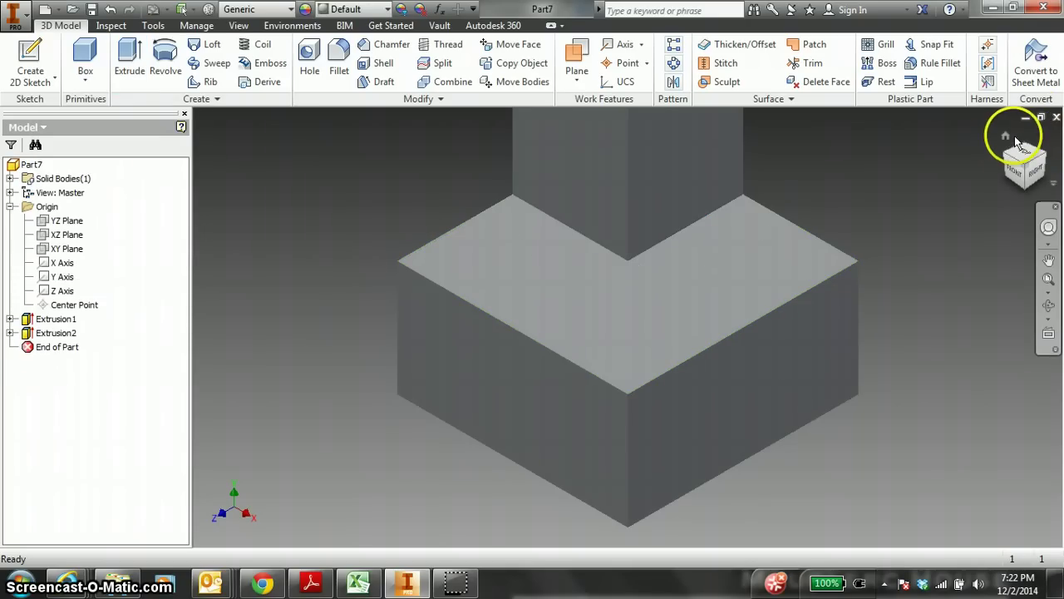
left_click(1006, 137)
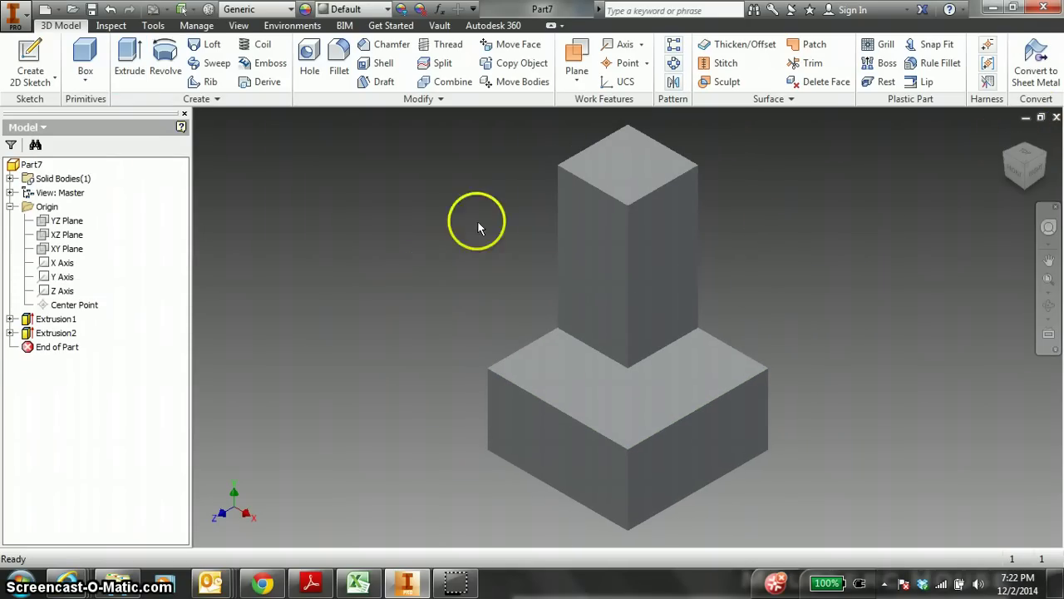
Apply the Blue - Wall Paint - Glossy appearance to the part
left_click(349, 10)
scroll(331, 125, "up", 8)
left_click(332, 124)
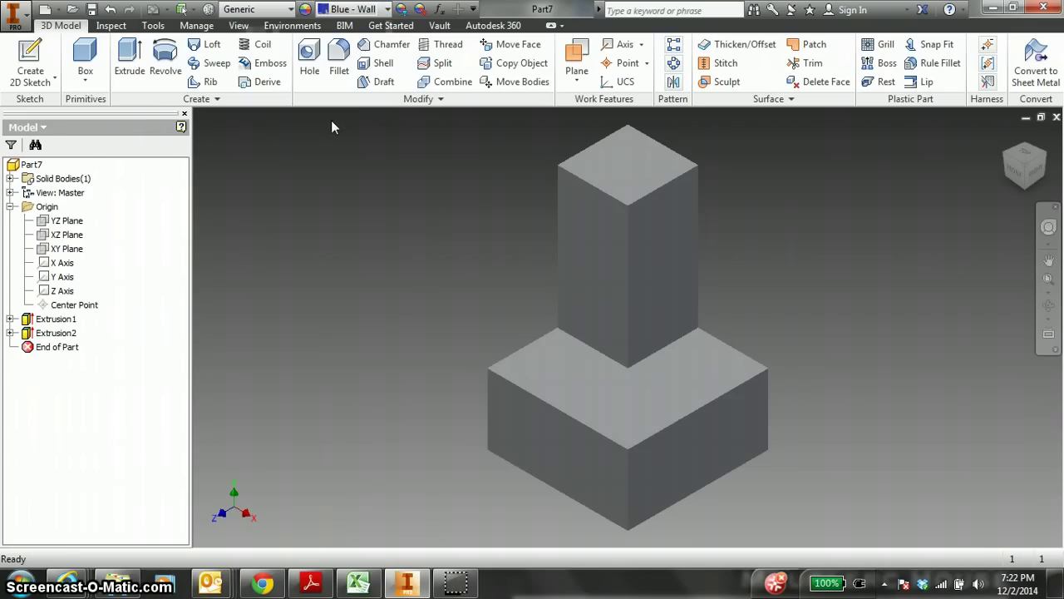
Save the part as BLUE PIECE 6 [LAST NAME] in the PUZZLE CUBE Unit 04 folder
left_click(91, 10)
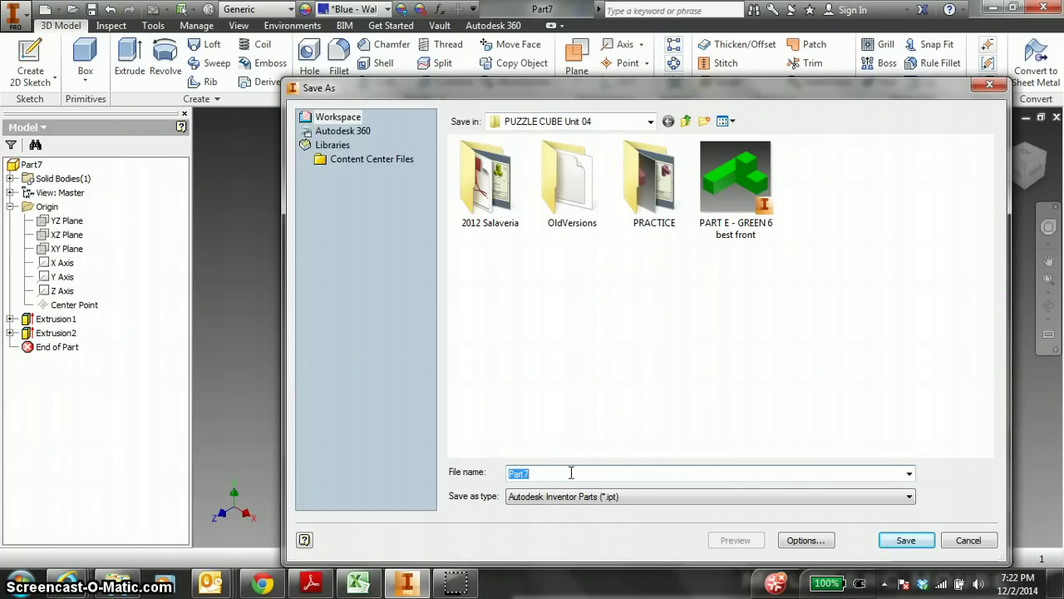
key("BackSpace")
key("Caps_Lock")
type("BLUE PIECE [LAST NAME")
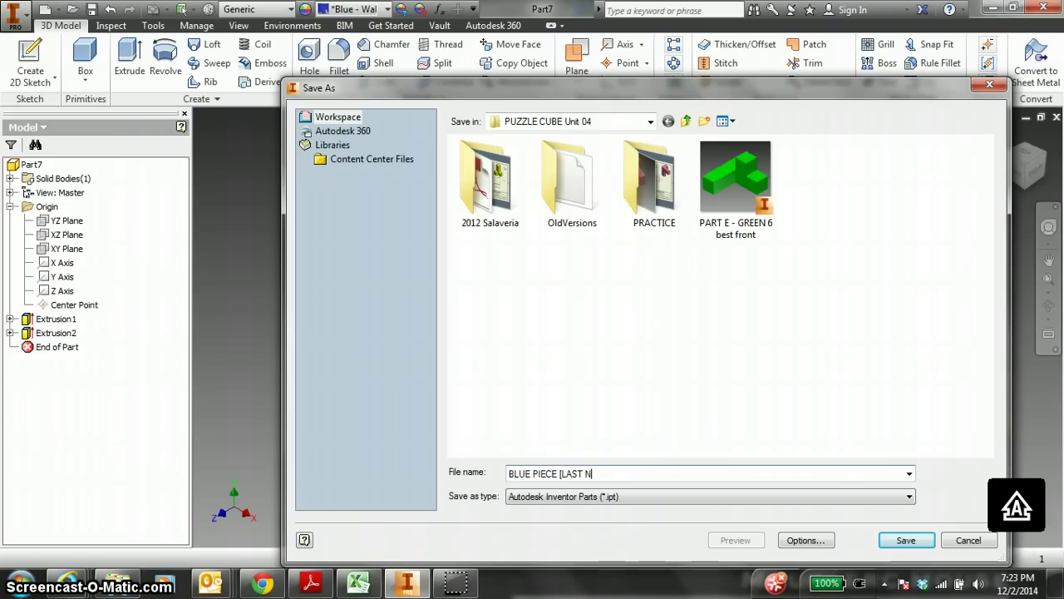
left_click(558, 473)
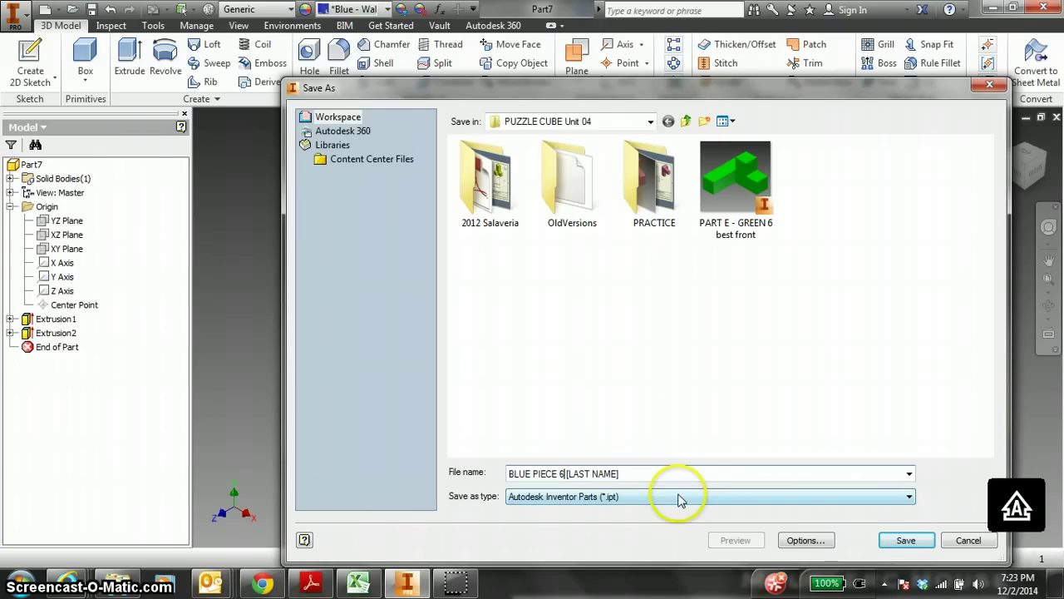
left_click(905, 542)
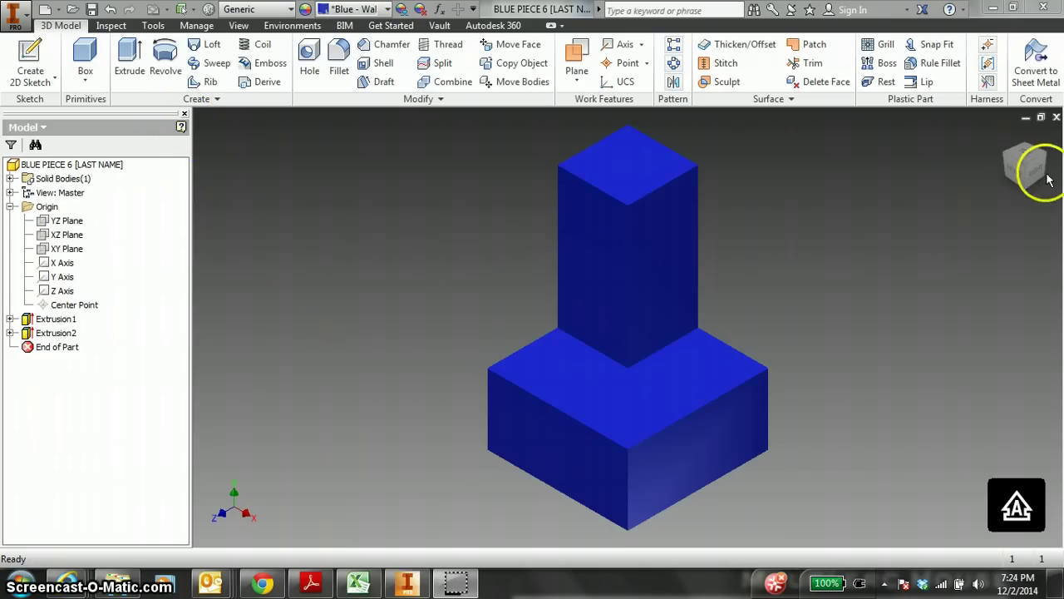
Inspect BLUE PIECE 6 from the ViewCube's Right, Front and isometric corner views, then close the Model browser
left_click_drag(1028, 157, 1009, 190)
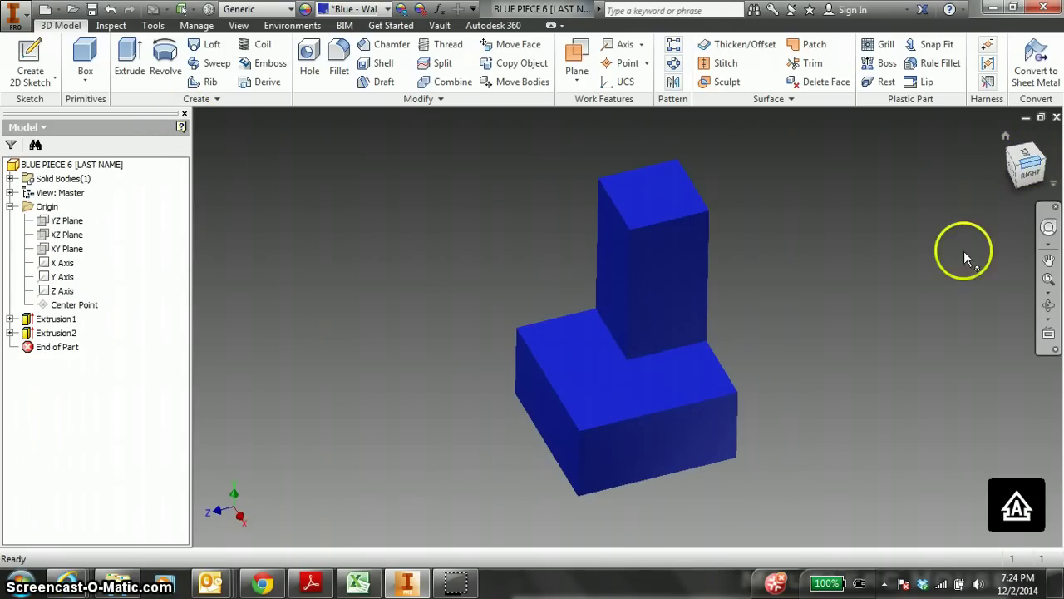
left_click(1036, 164)
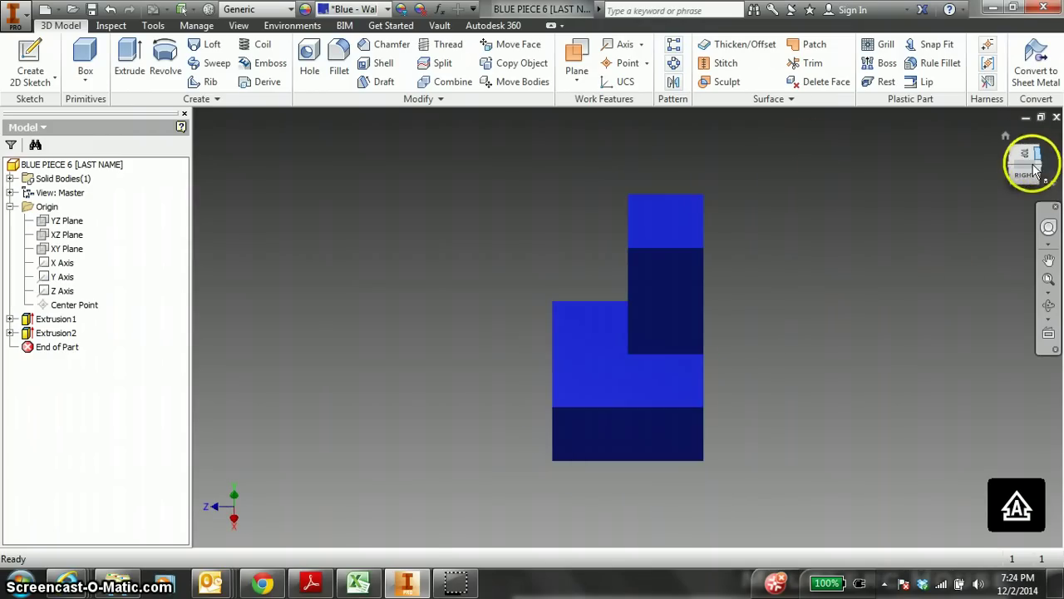
left_click_drag(1031, 165, 1049, 169)
left_click(1039, 166)
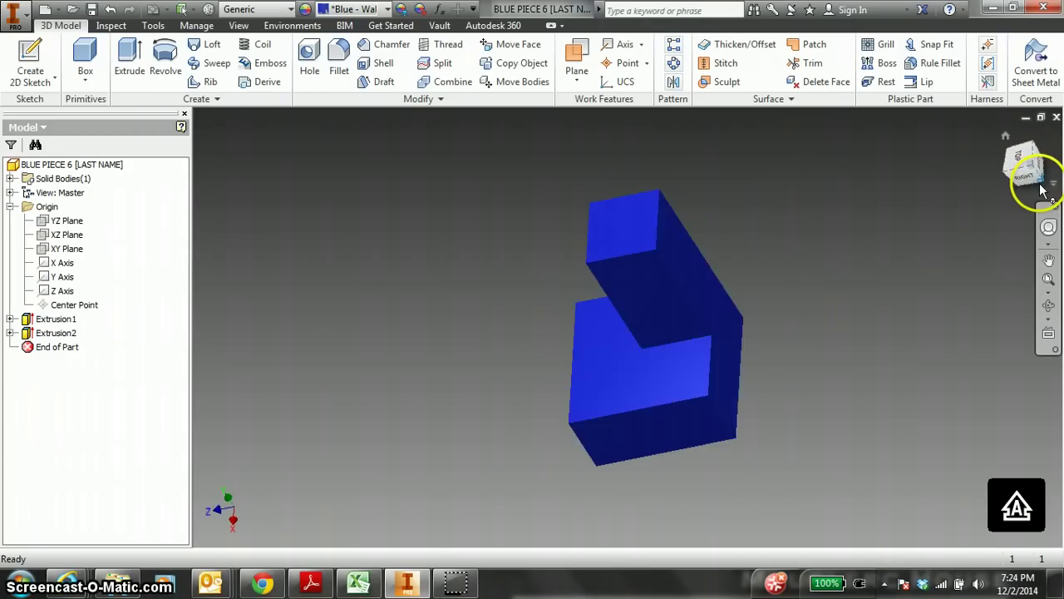
left_click(1035, 165)
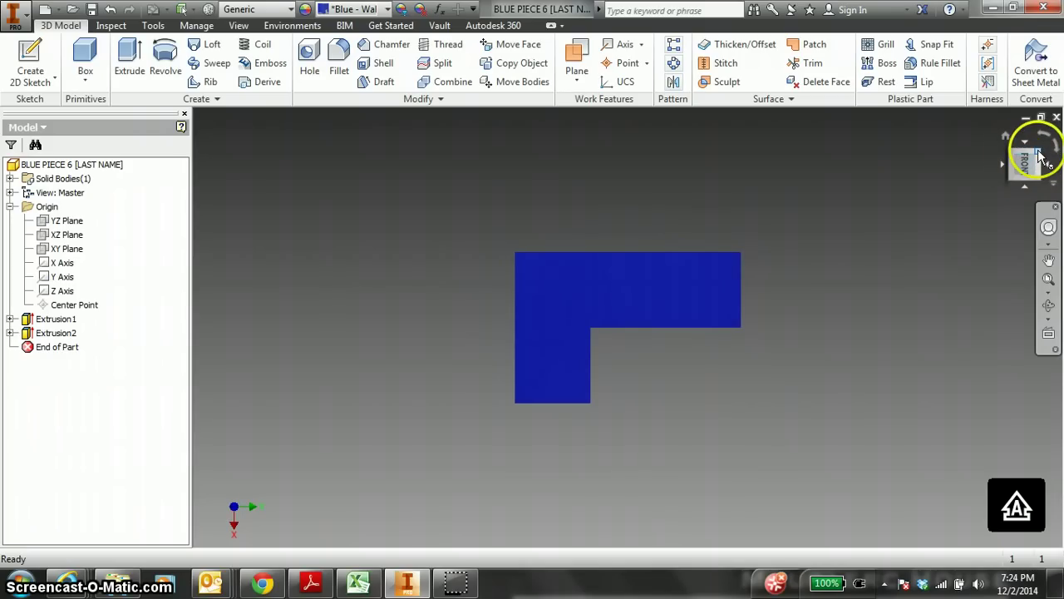
left_click(1039, 158)
left_click(1008, 141)
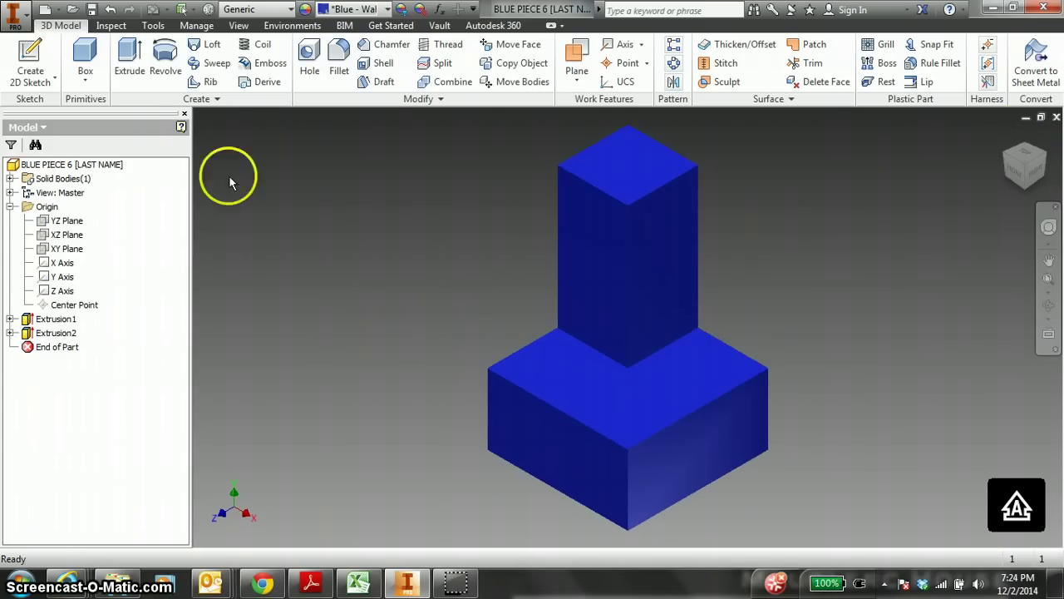
left_click(185, 113)
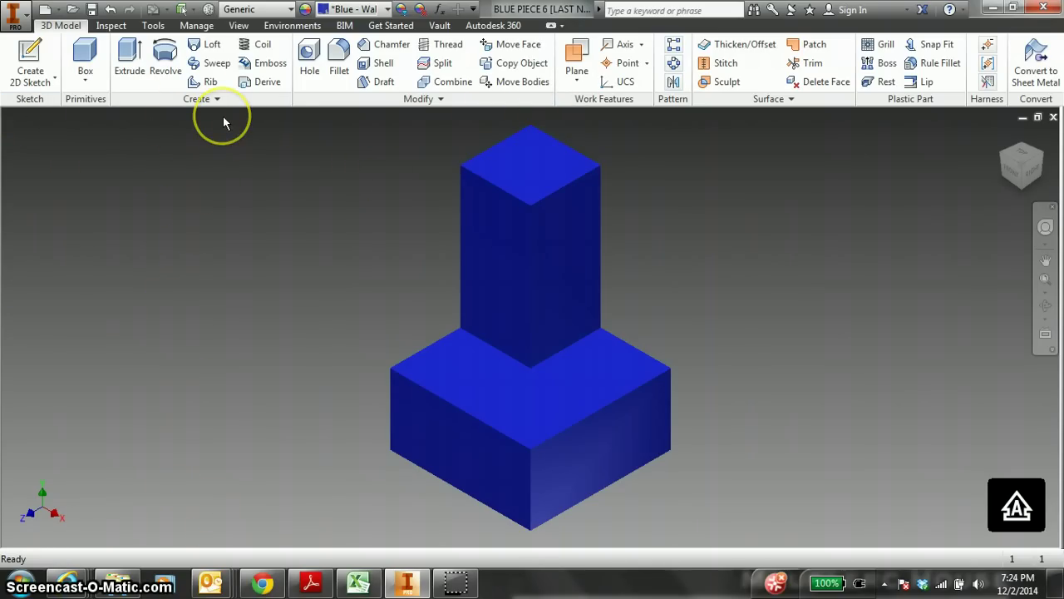
Turn the Browser back on under View > User Interface so the Model tree shows again
left_click(241, 26)
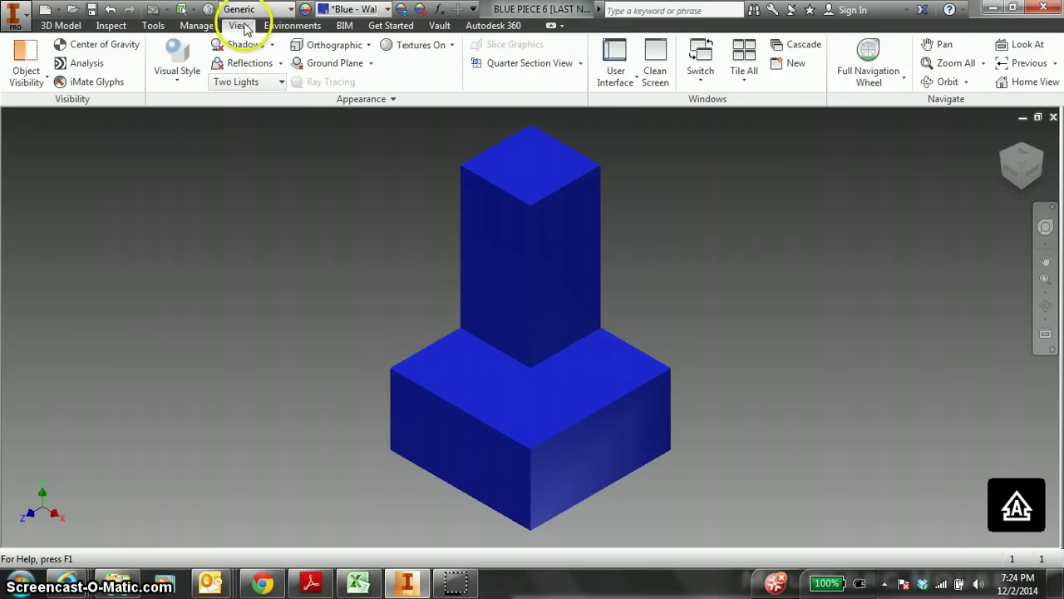
left_click(616, 79)
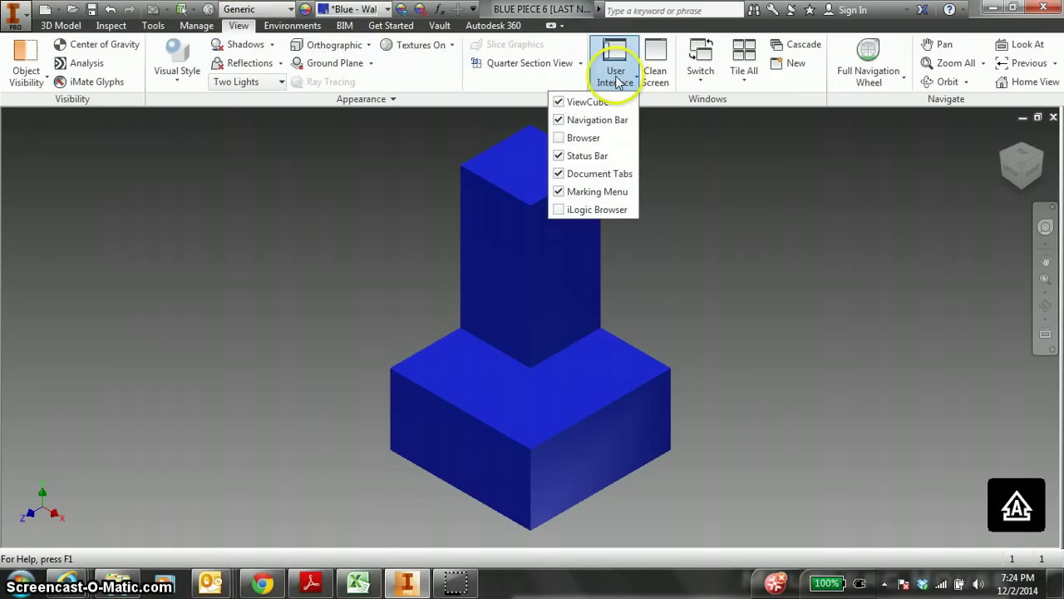
left_click(578, 138)
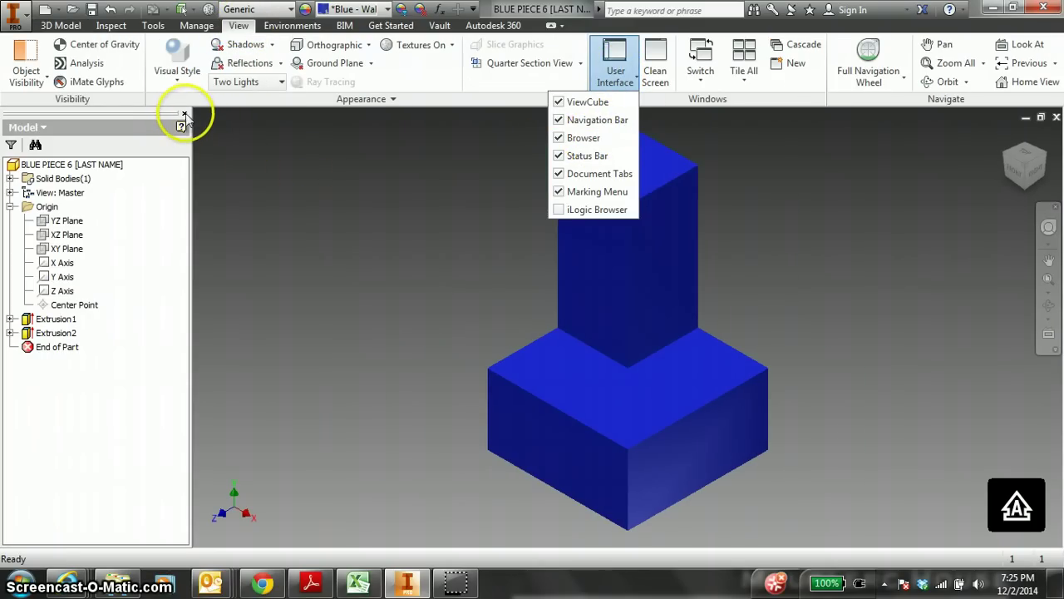
left_click(184, 115)
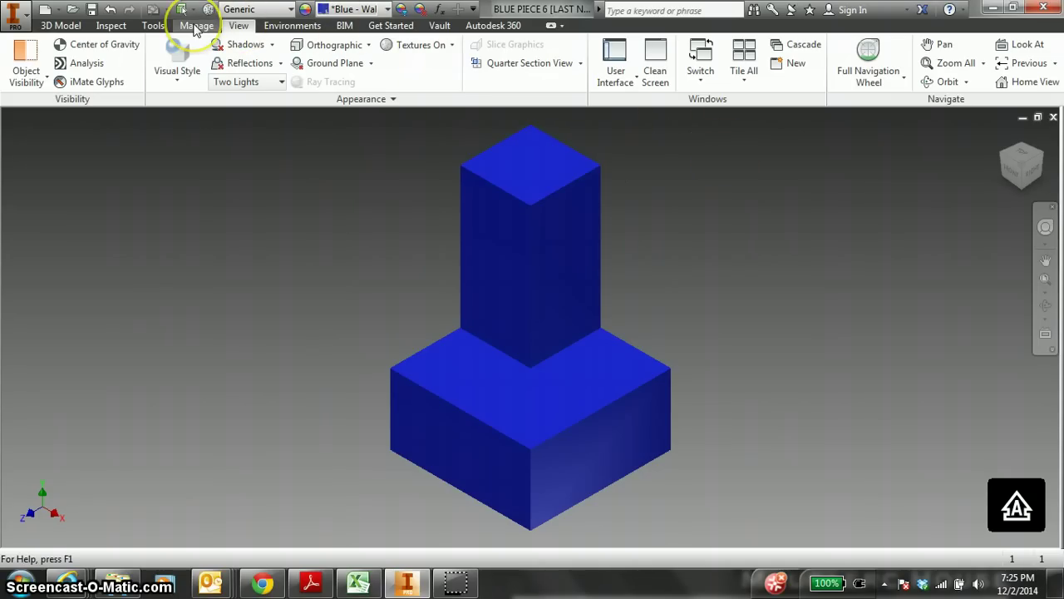
left_click(197, 26)
left_click(240, 25)
left_click(617, 71)
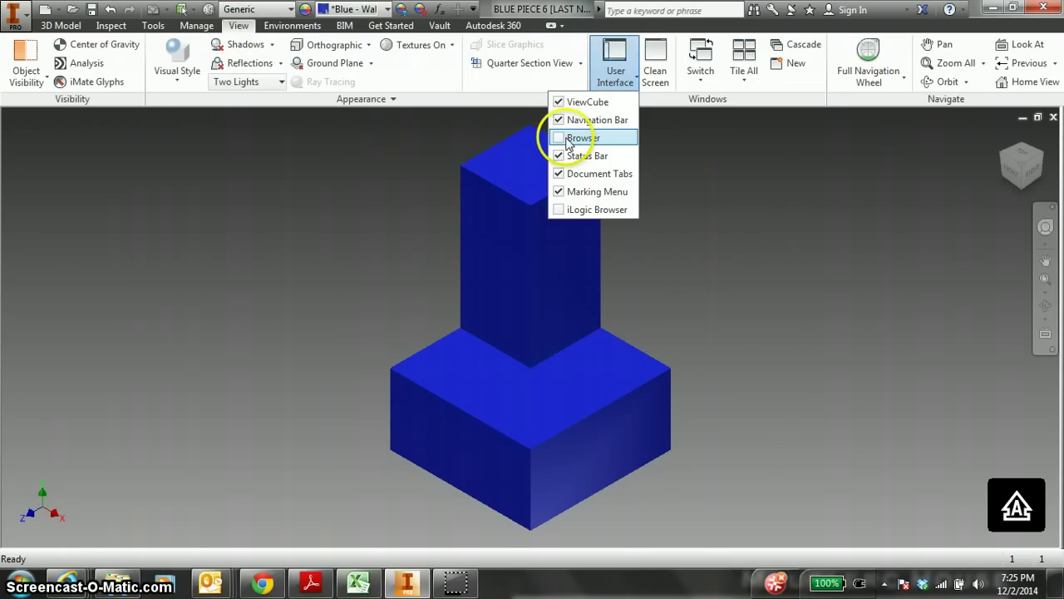
left_click(570, 139)
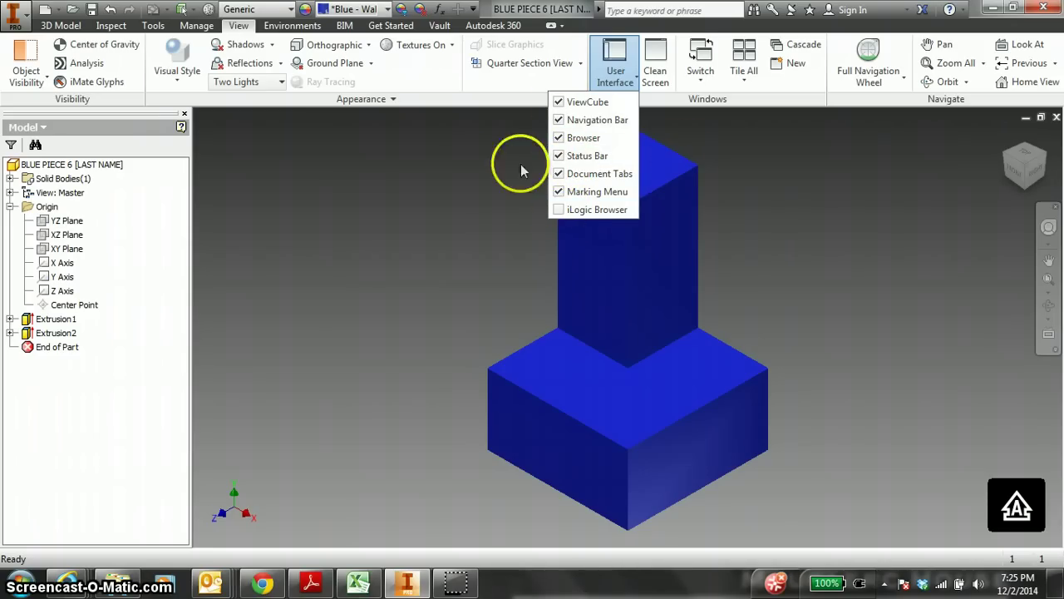
left_click(412, 178)
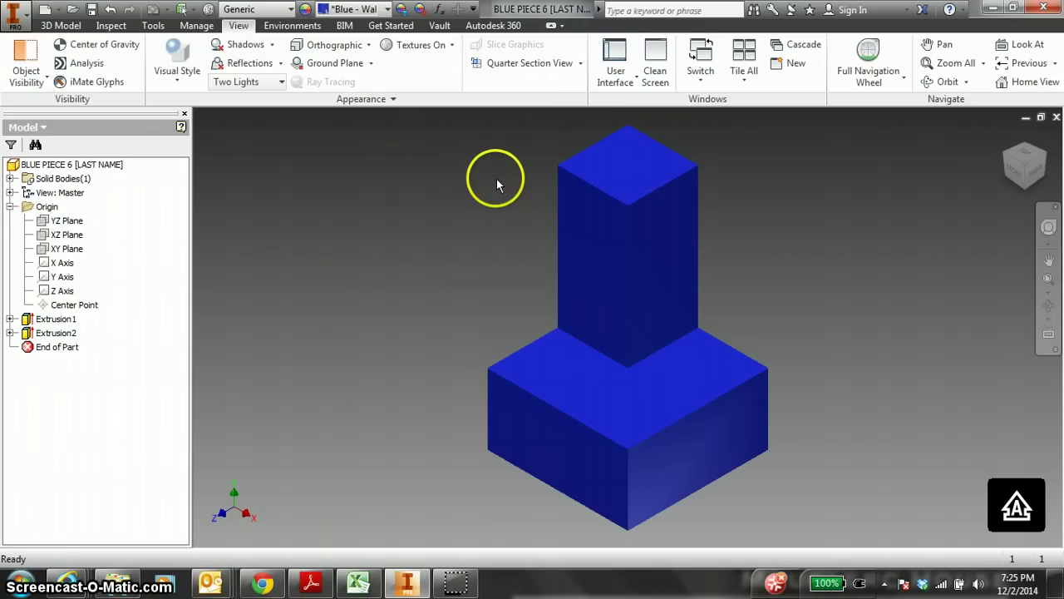
left_click(550, 30)
left_click(60, 25)
left_click(553, 30)
left_click(552, 28)
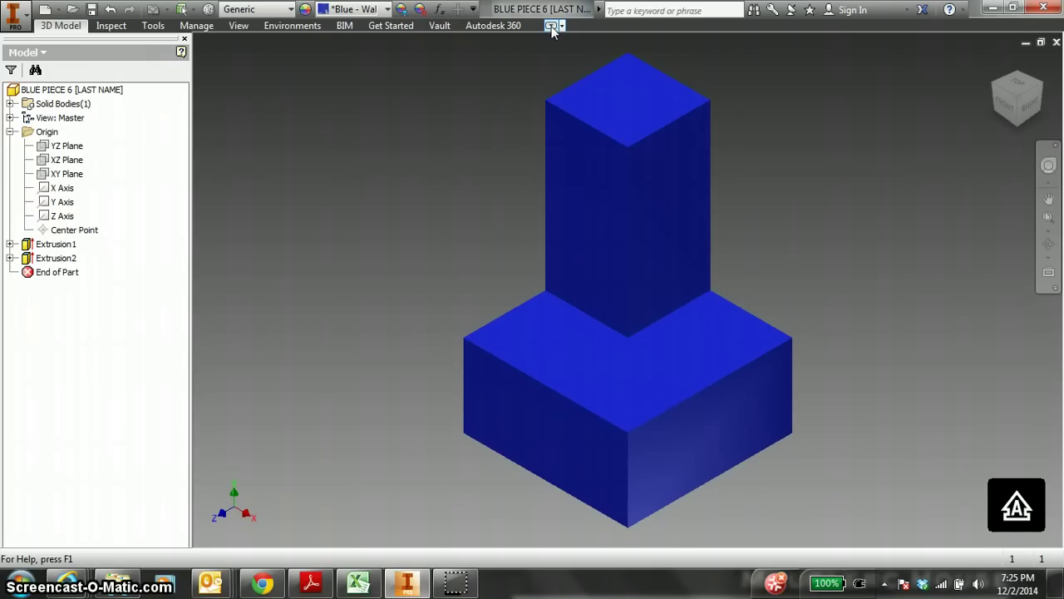
left_click(552, 27)
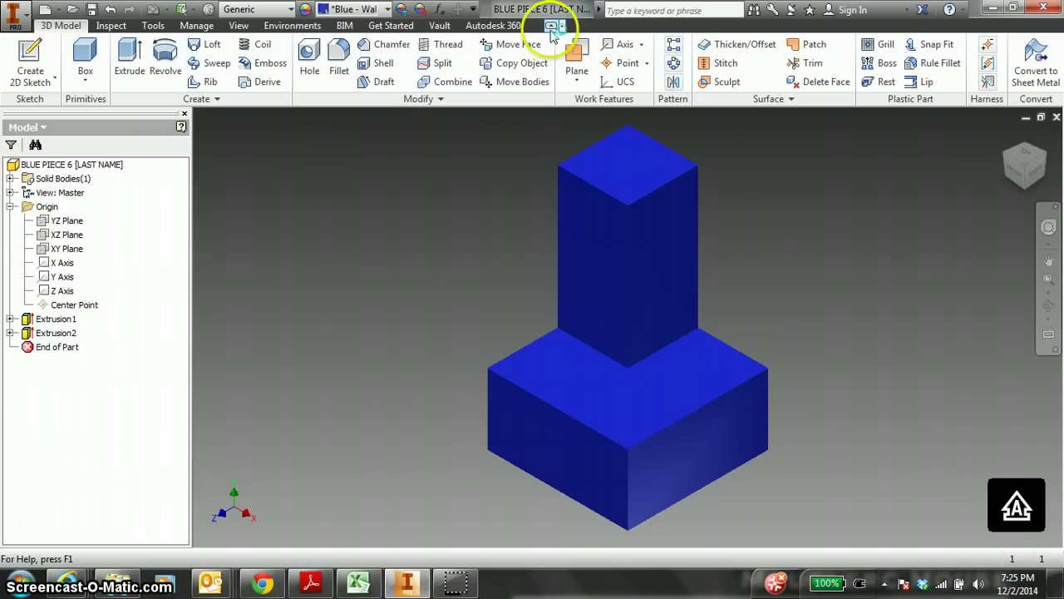
left_click(552, 27)
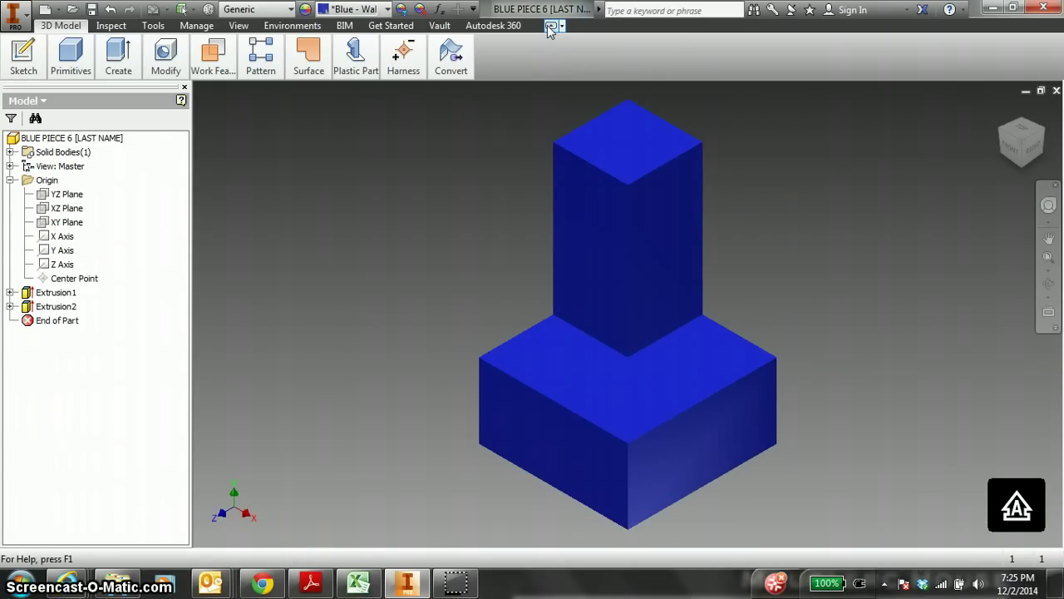
left_click(551, 26)
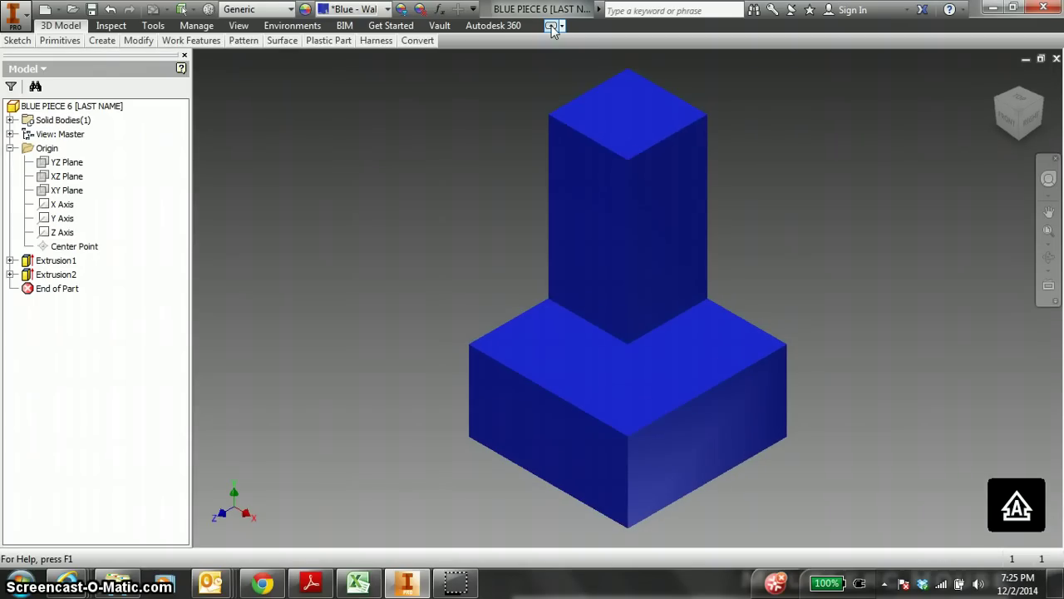
left_click(552, 25)
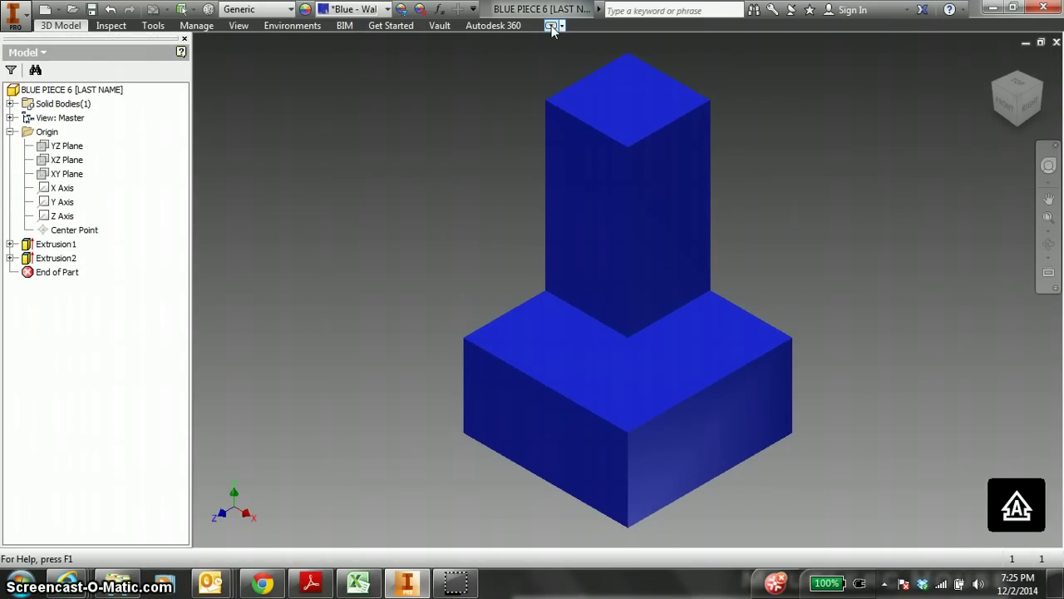
left_click(552, 27)
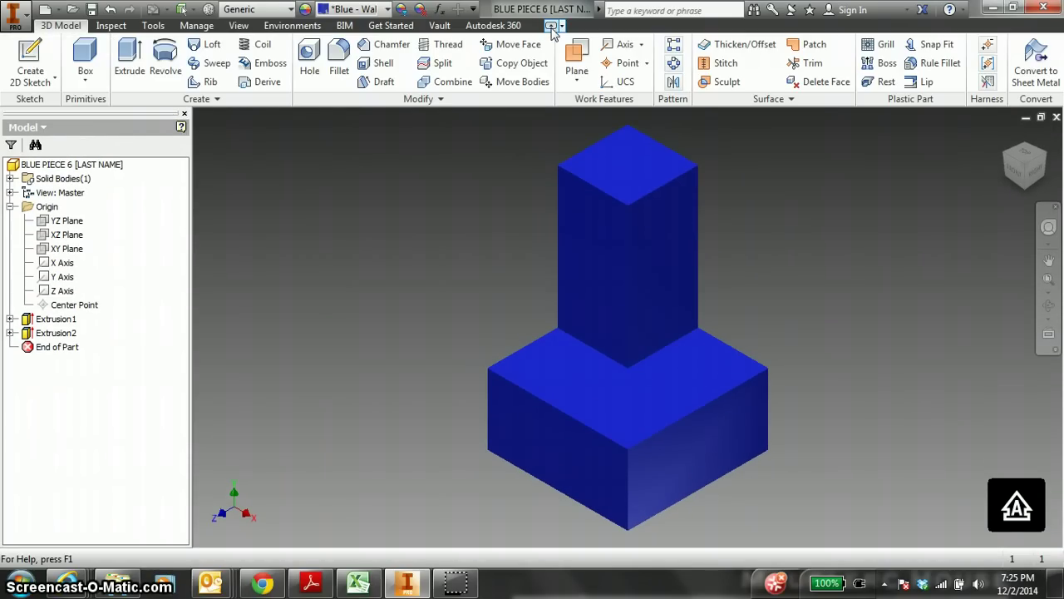
left_click(185, 114)
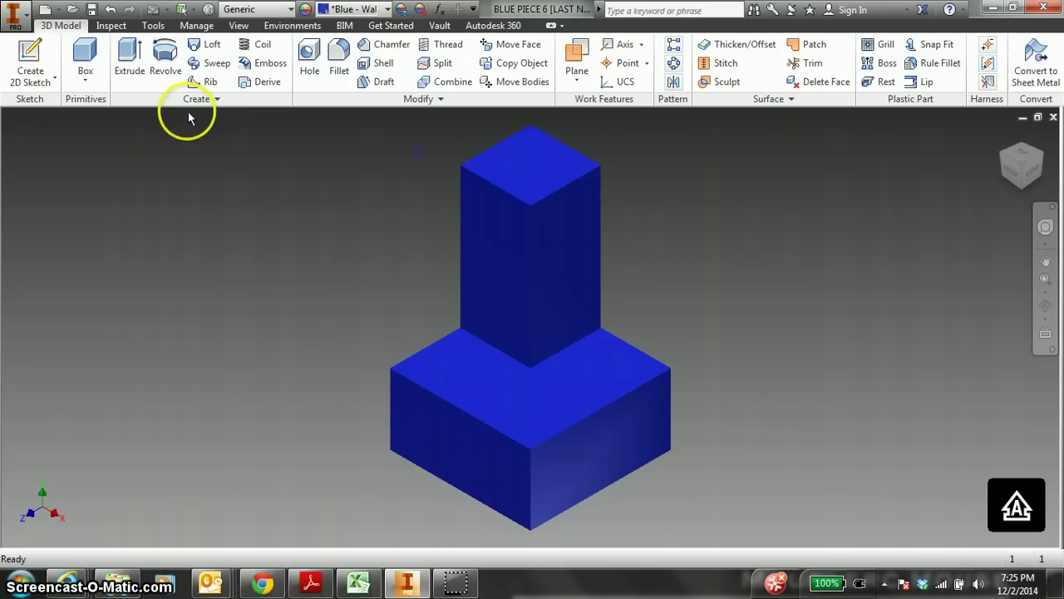
left_click(238, 26)
left_click(616, 79)
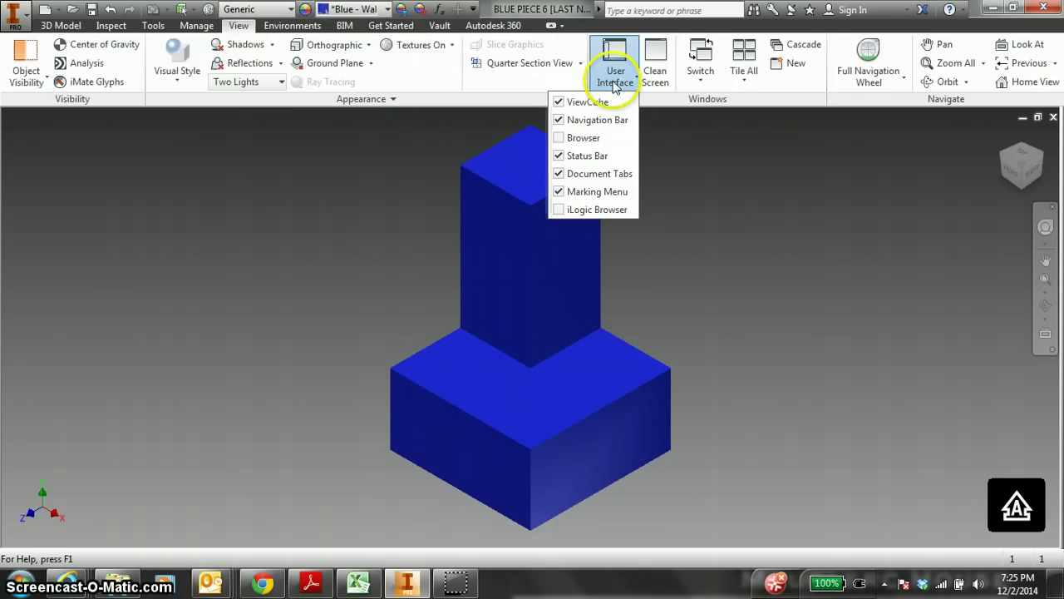
left_click(570, 139)
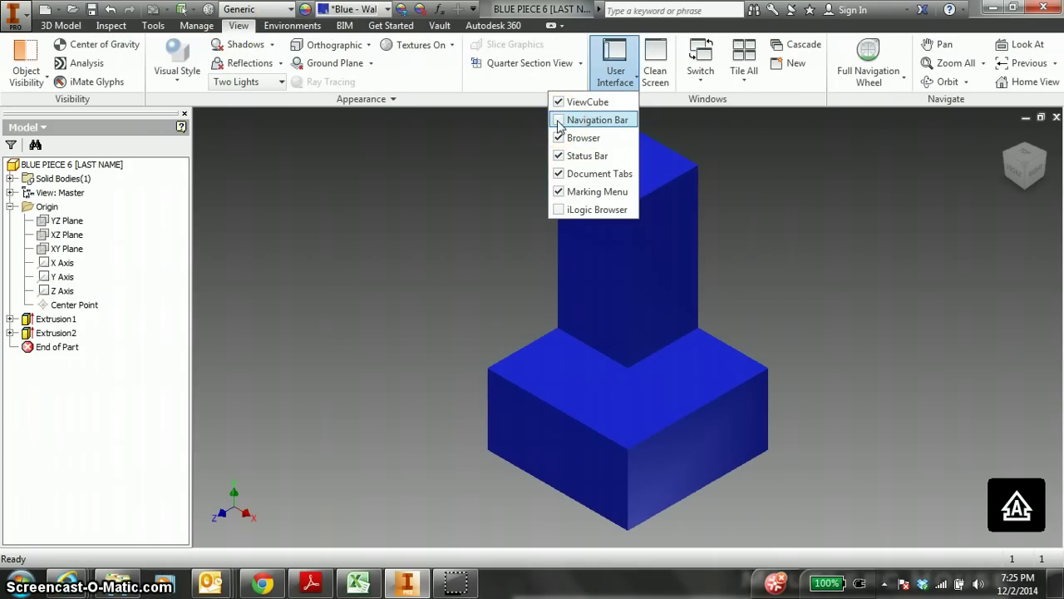
left_click(559, 122)
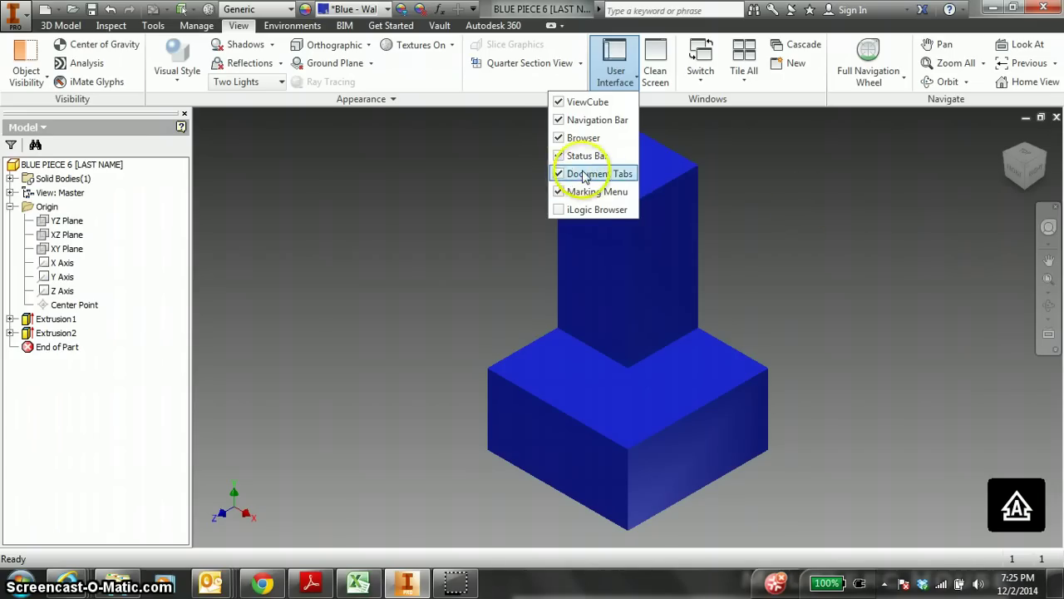
left_click(559, 157)
left_click(559, 156)
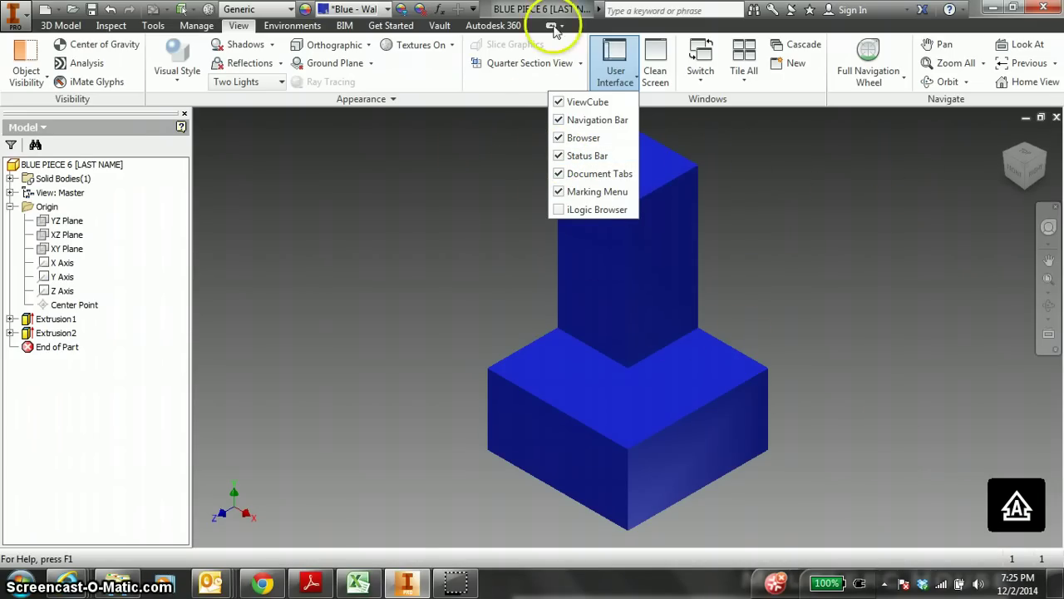
left_click(474, 191)
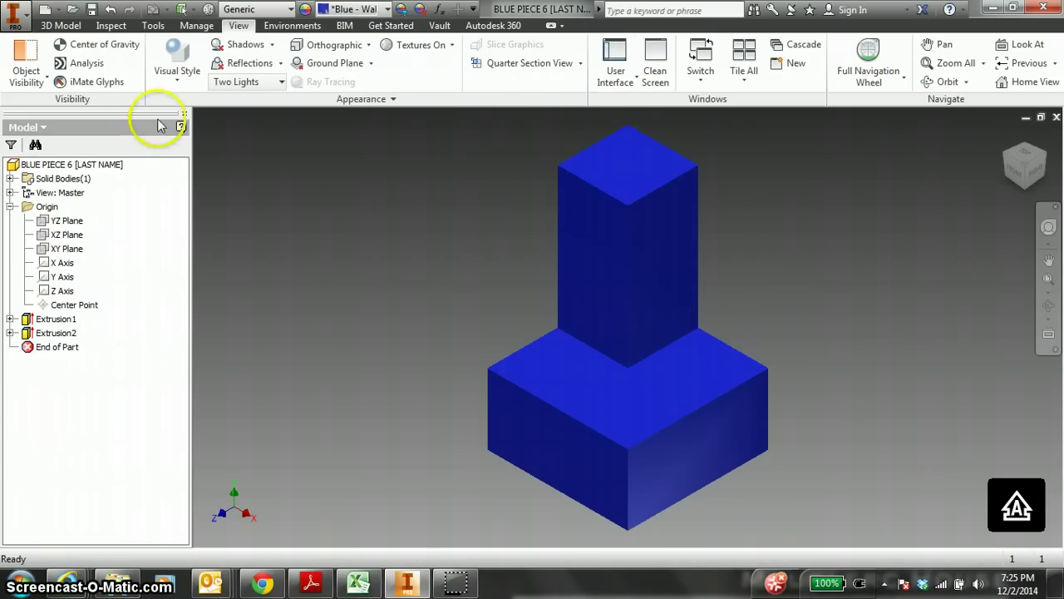
Create a new drawing from the CCP TITLE BLOCK 2013.idw template
left_click(45, 10)
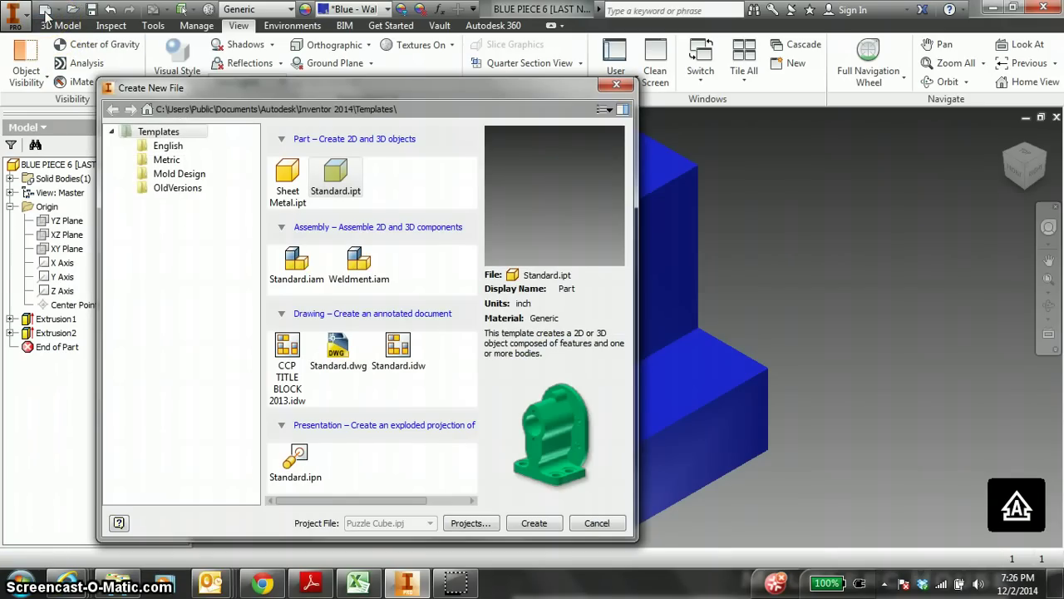
double_click(300, 392)
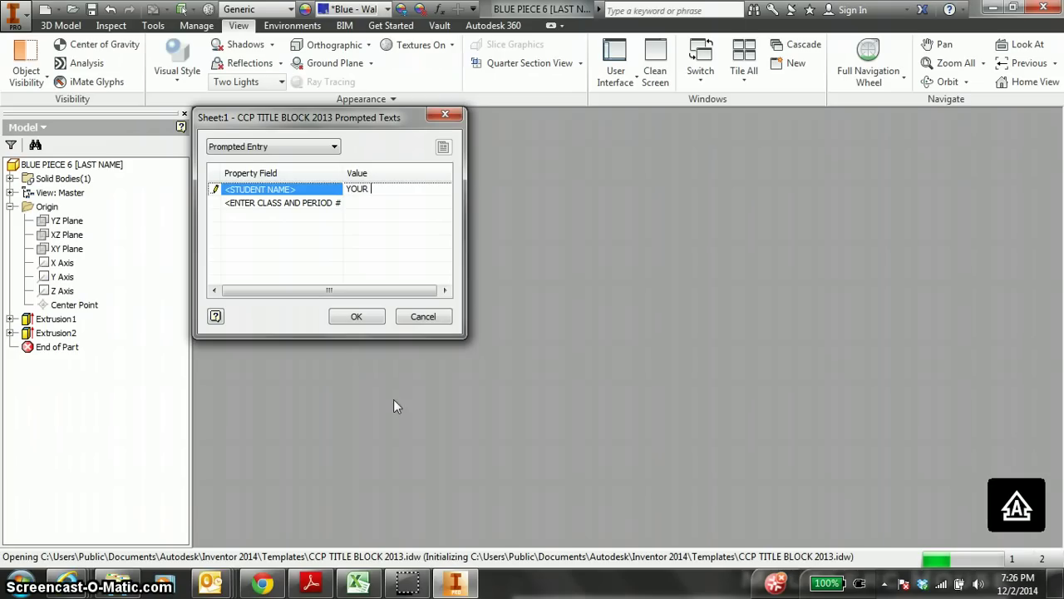
Enter IED 1 OR 5 as the class/period and accept the style conflict to open Drawing1
key("Down")
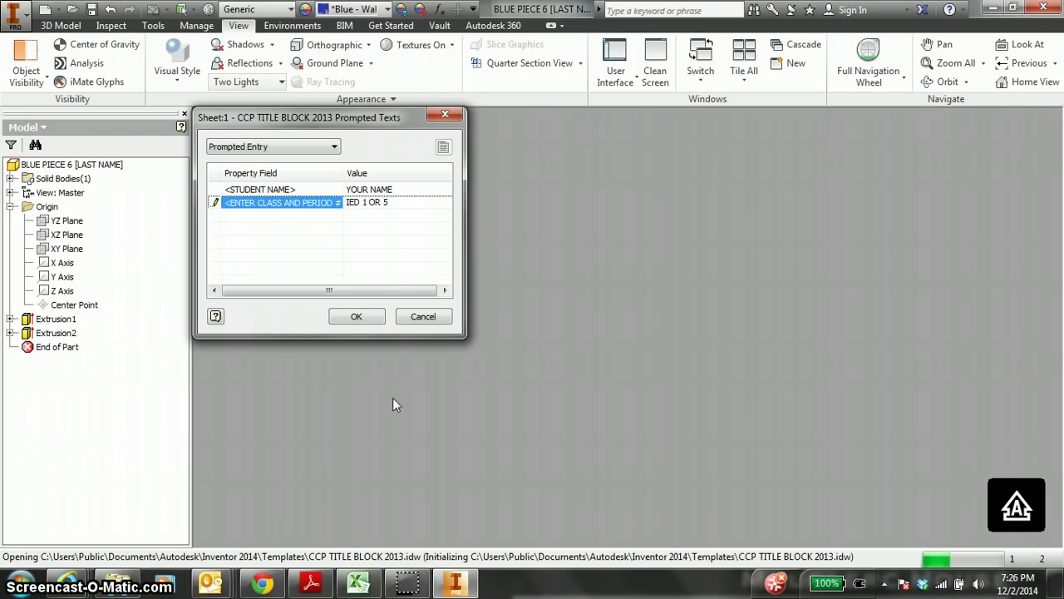
left_click(358, 316)
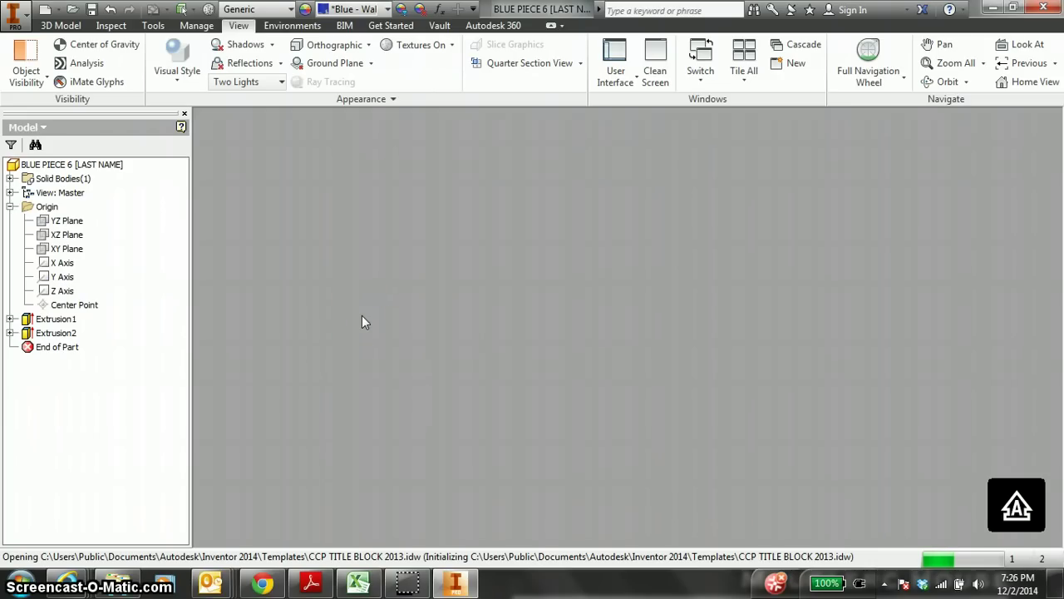
left_click(454, 340)
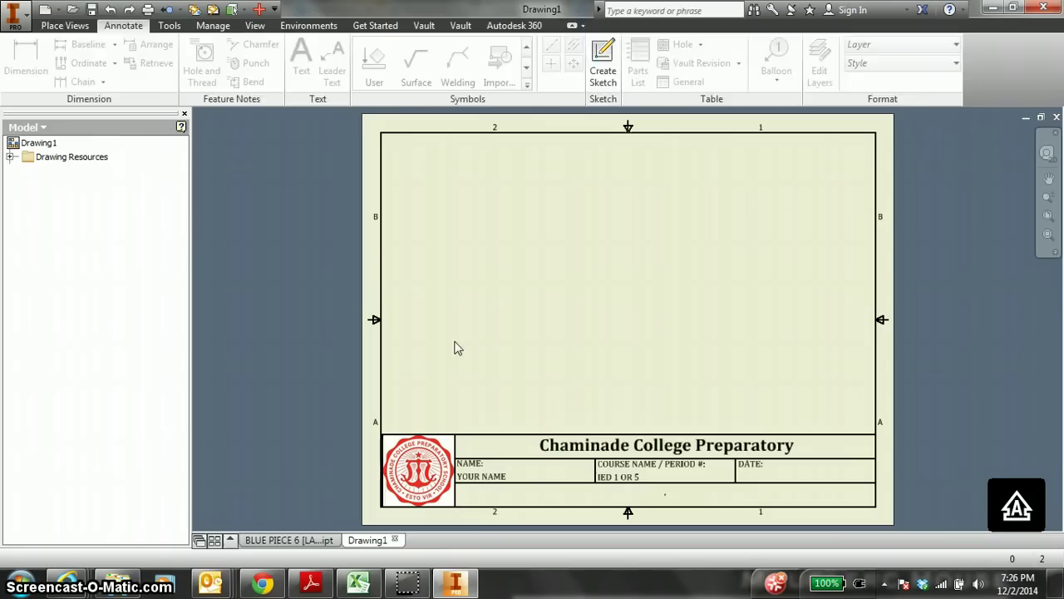
left_click(619, 494)
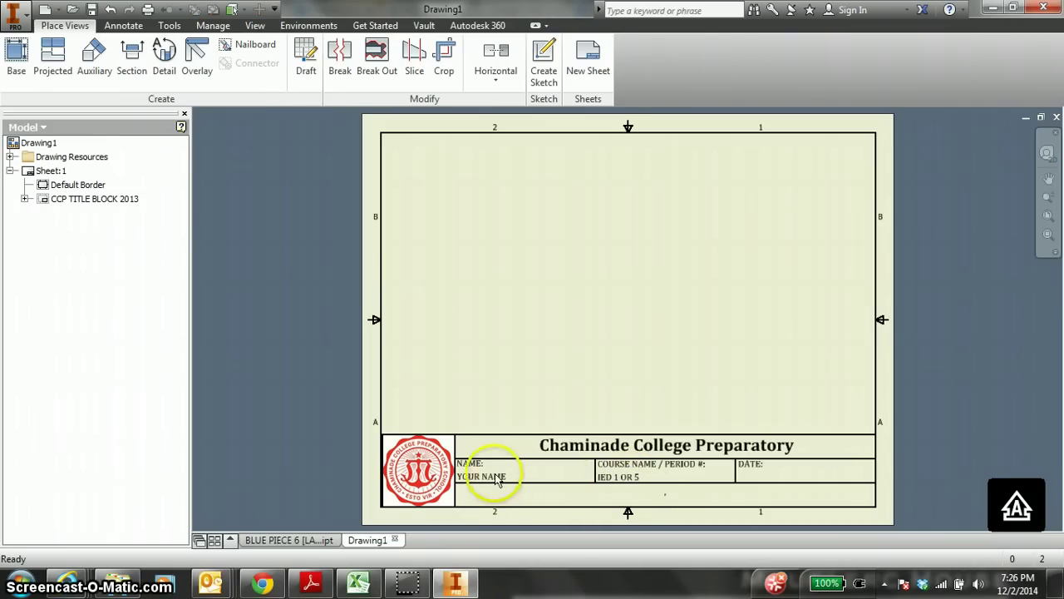
Place a Front-oriented base view of BLUE PIECE 6 on the sheet's left side
left_click(15, 57)
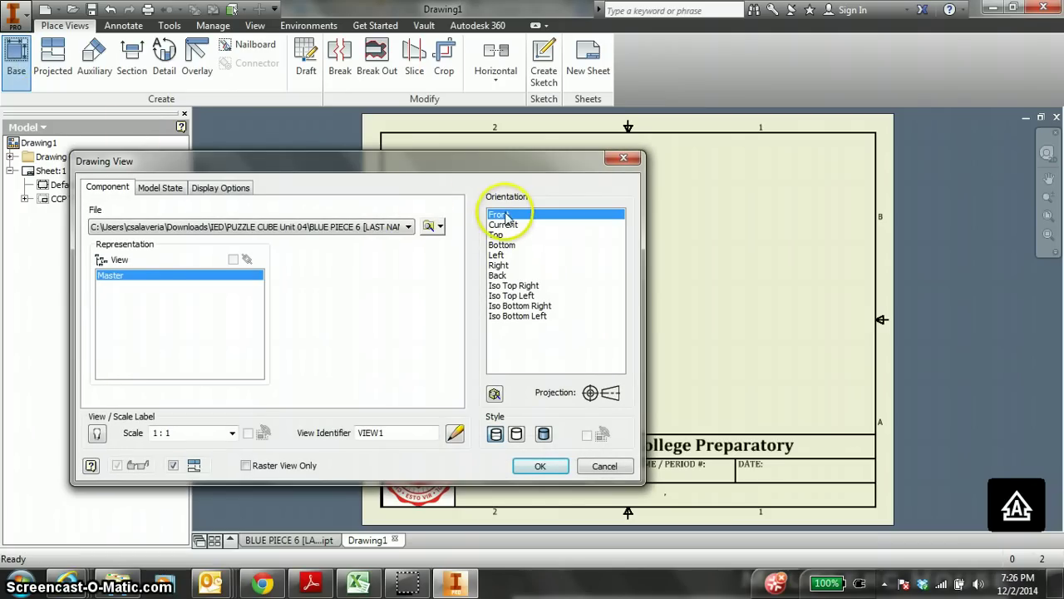
left_click_drag(498, 165, 246, 176)
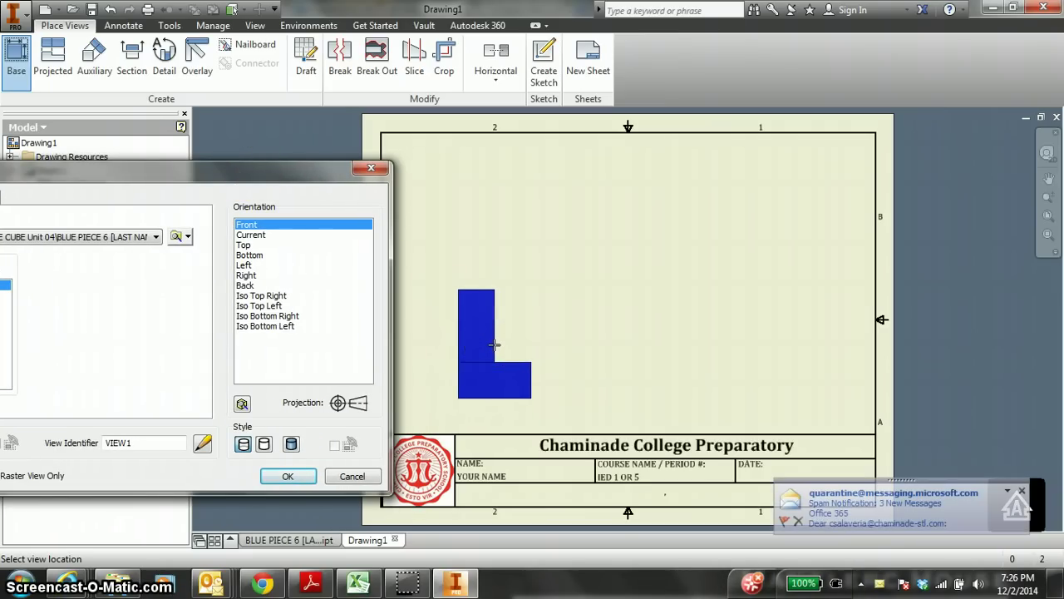
mouse_move(207, 176)
left_mouse_down()
mouse_move(316, 157)
mouse_move(233, 171)
left_mouse_up()
left_click(499, 335)
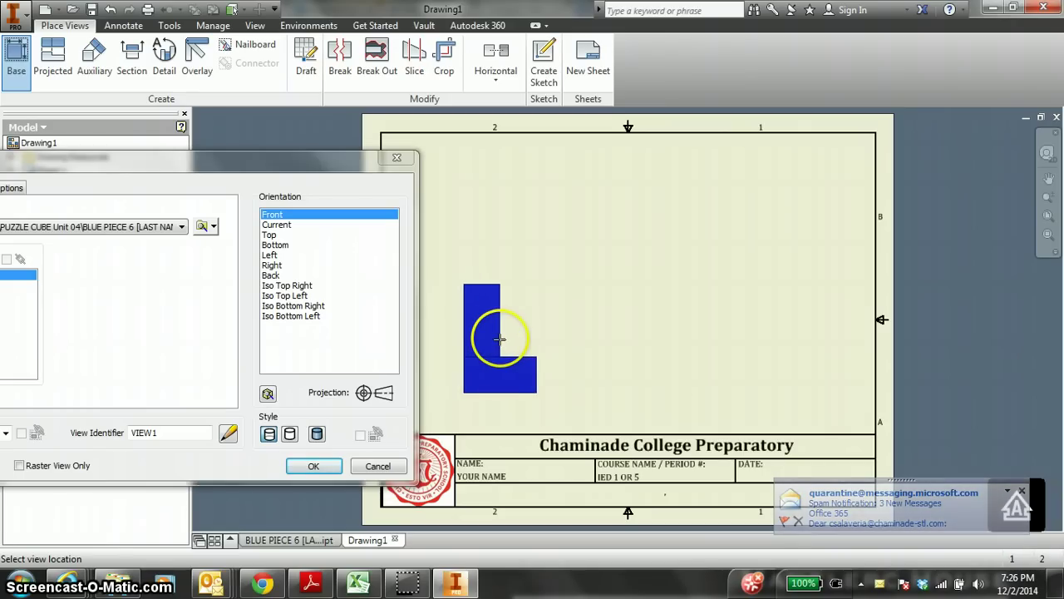
Project top, right-side and isometric views from the front view
left_click(496, 200)
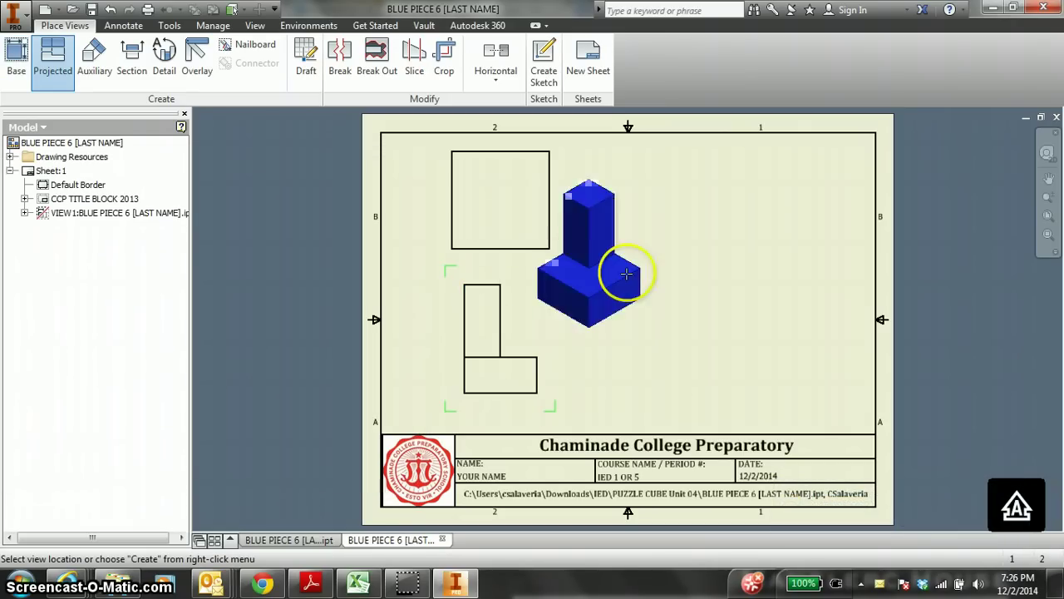
left_click(772, 337)
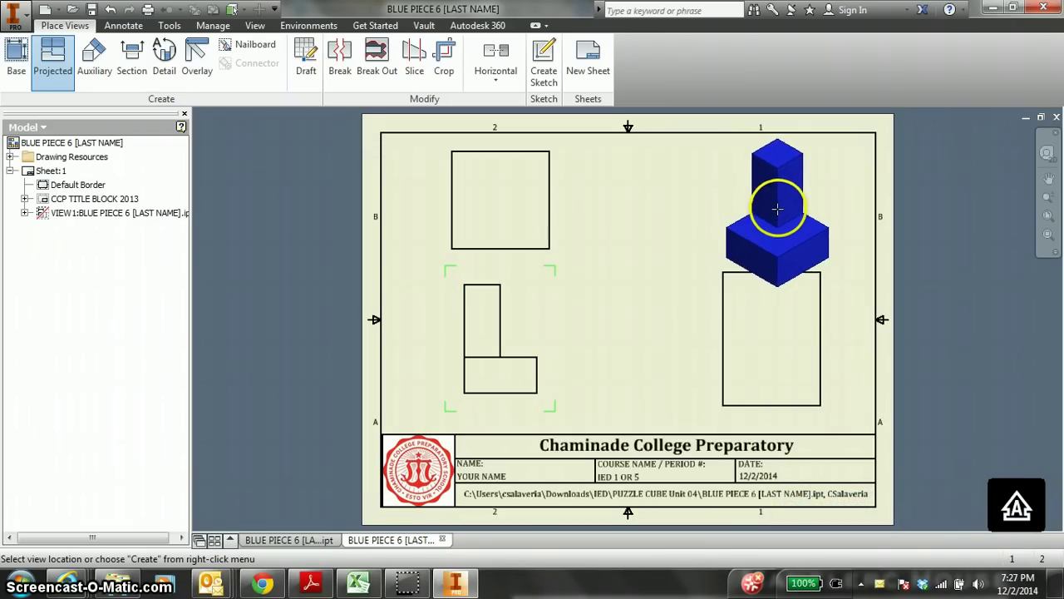
left_click(775, 191)
right_click(769, 187)
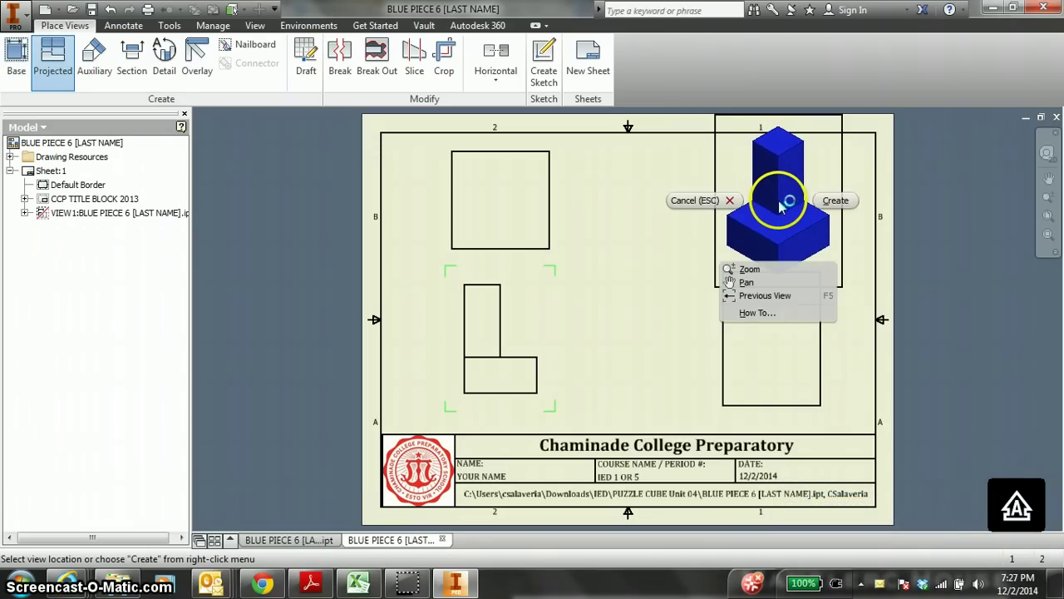
left_click(831, 200)
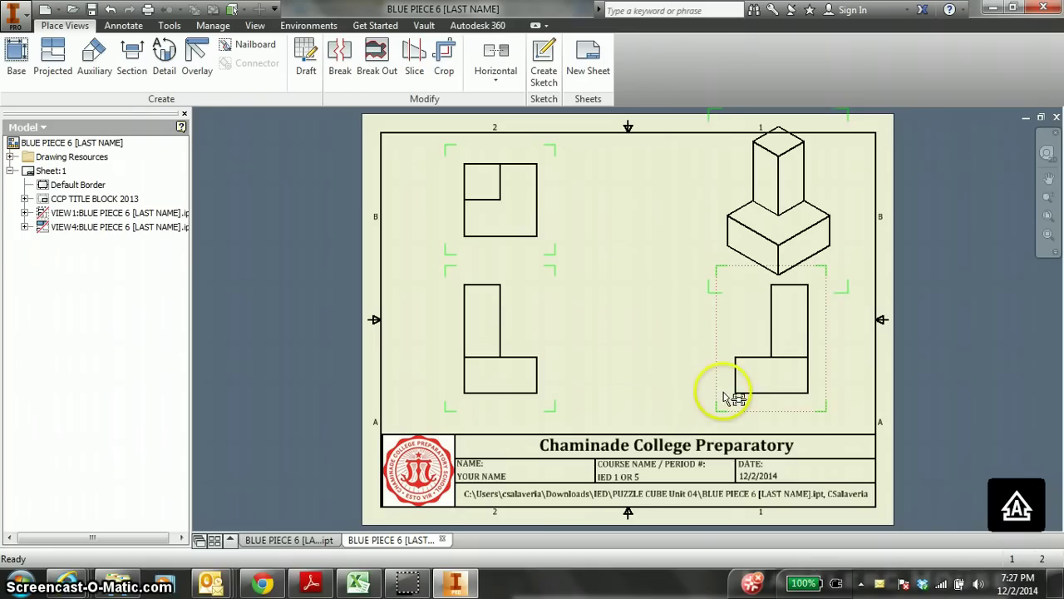
Move the right view closer to the front view and set the isometric view to Shaded
left_click_drag(736, 399, 661, 399)
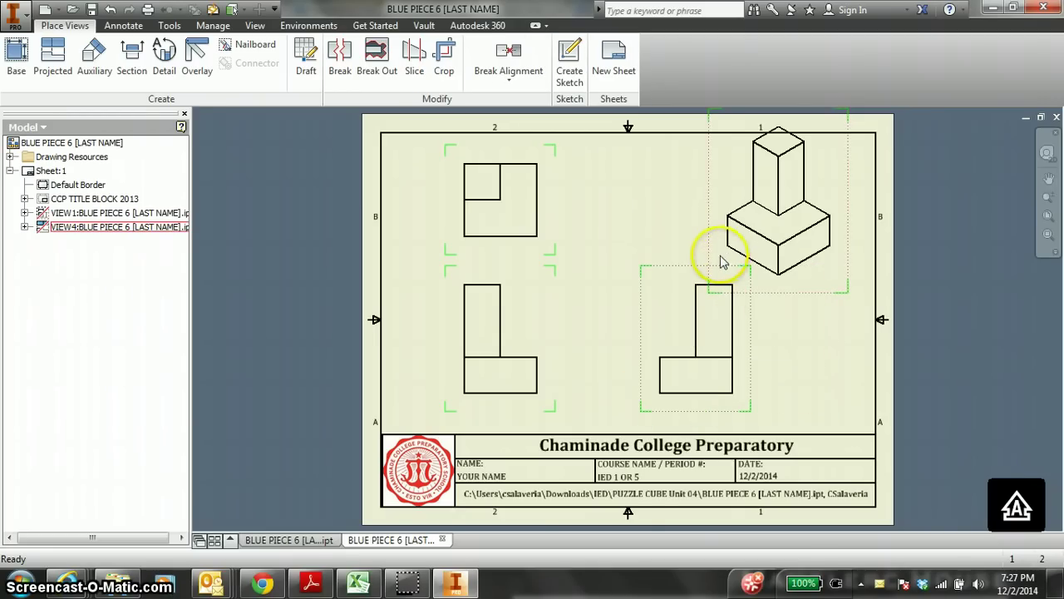
left_click_drag(712, 254, 735, 283)
right_click(736, 253)
left_click(725, 247)
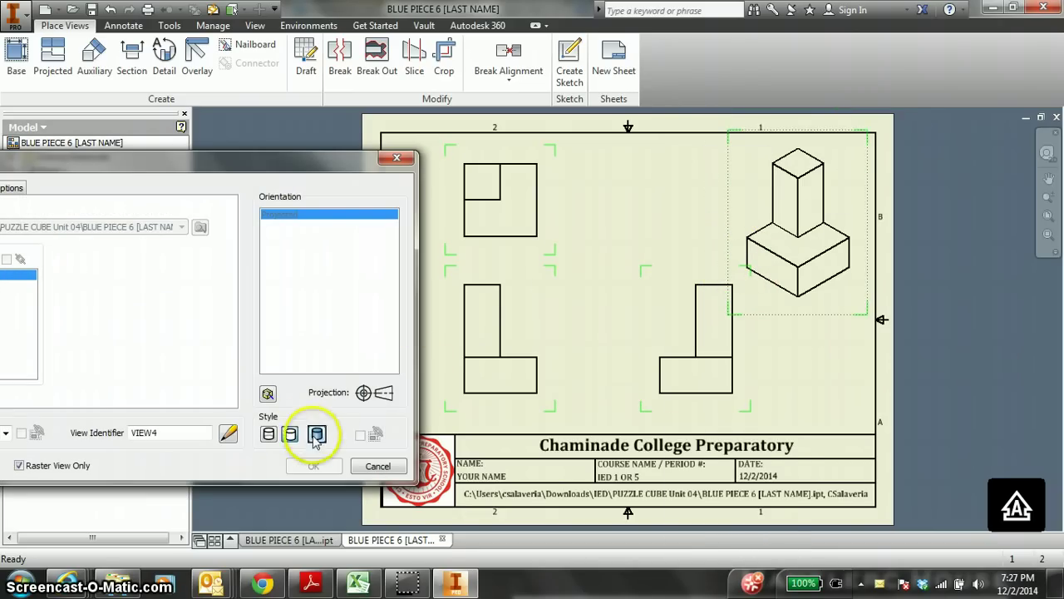
left_click(317, 433)
left_click(314, 466)
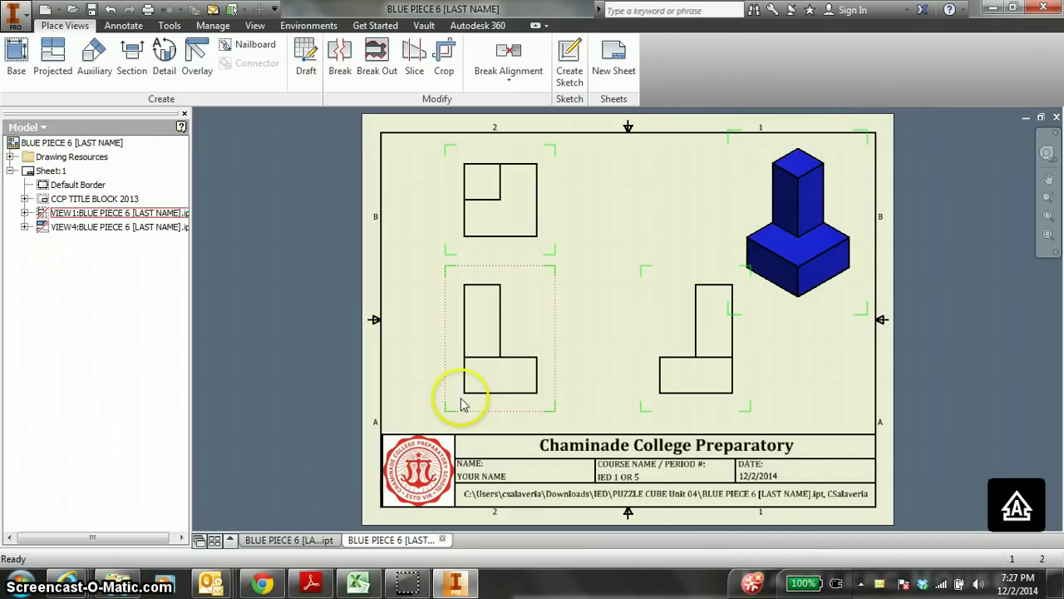
Keep the front, top and right views as unshaded line drawings via the front view's settings
right_click(455, 405)
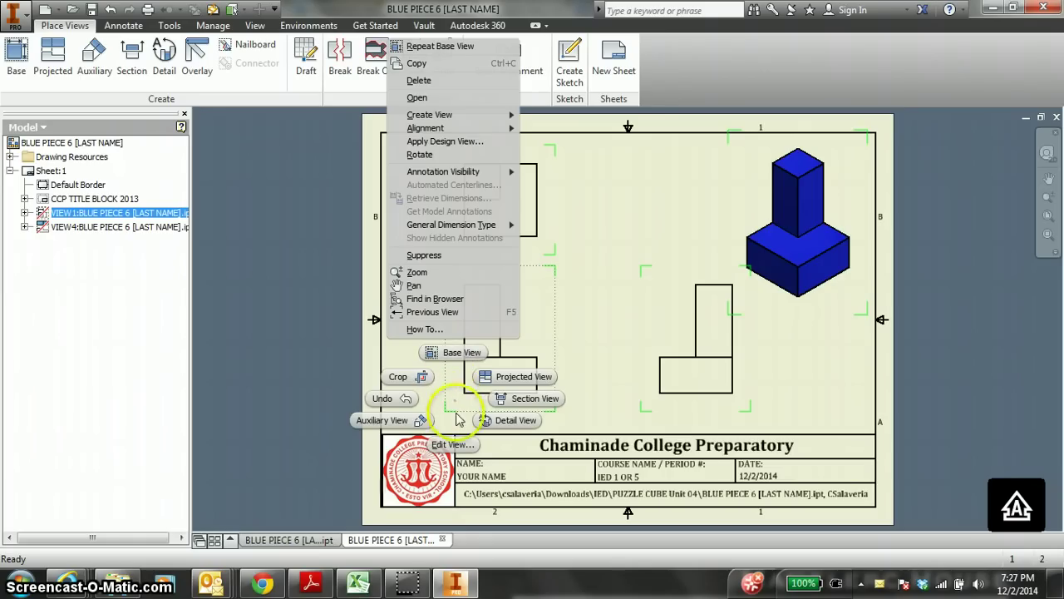
left_click(452, 445)
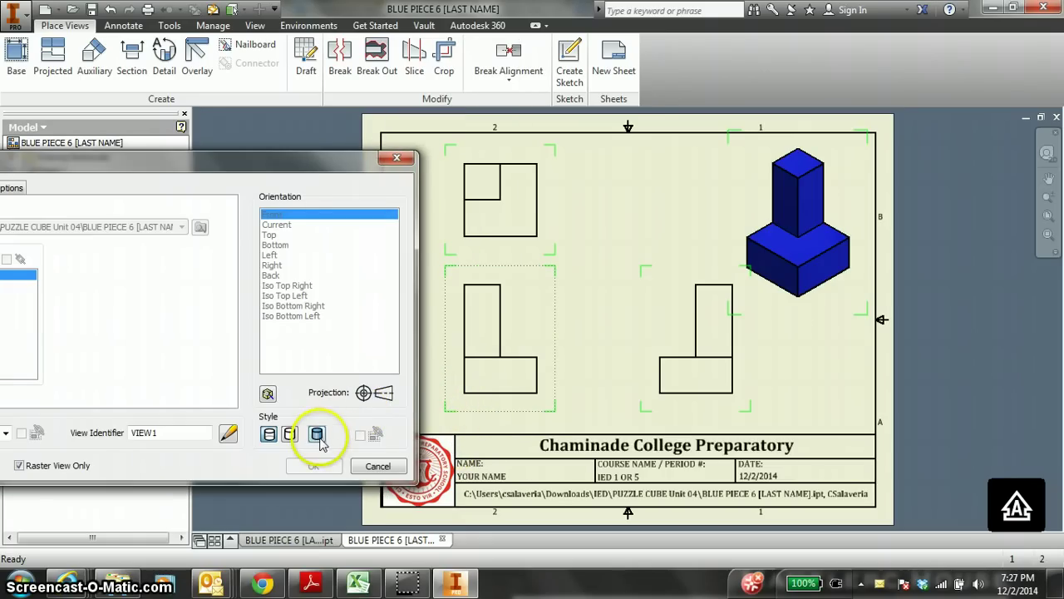
left_click(314, 466)
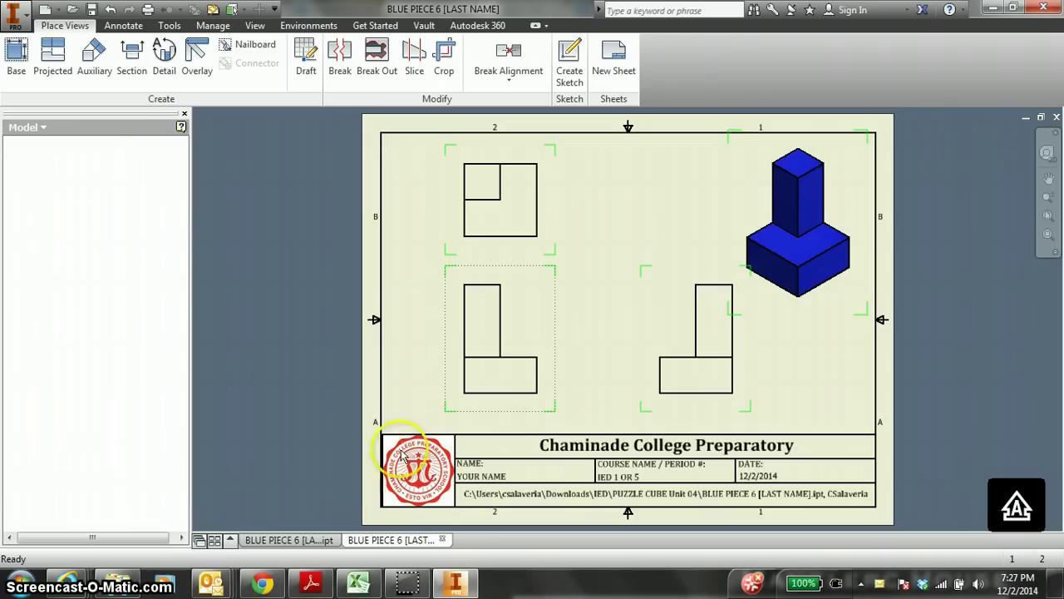
right_click(454, 395)
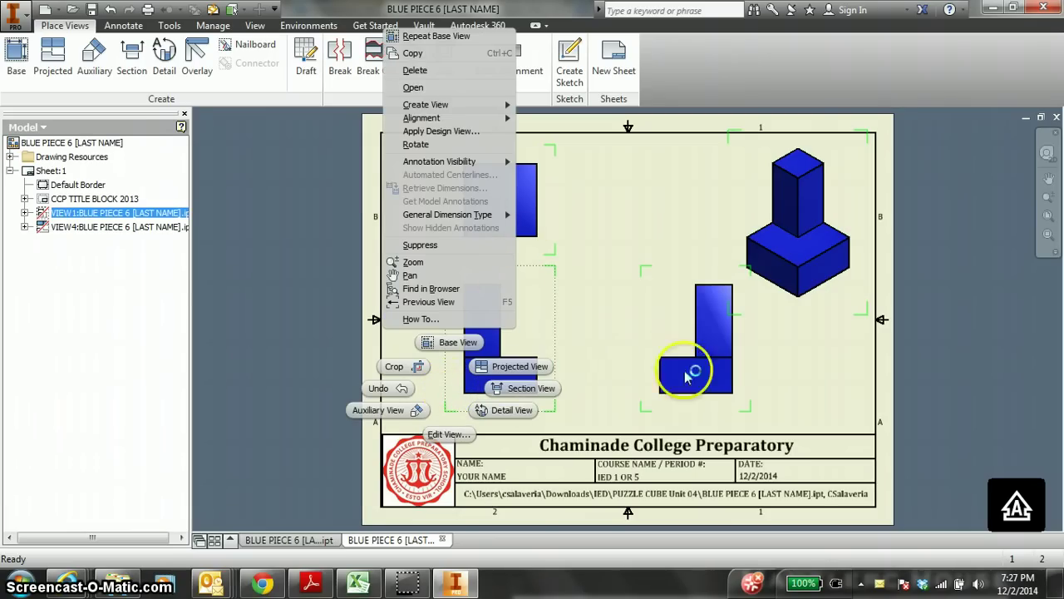
left_click(449, 434)
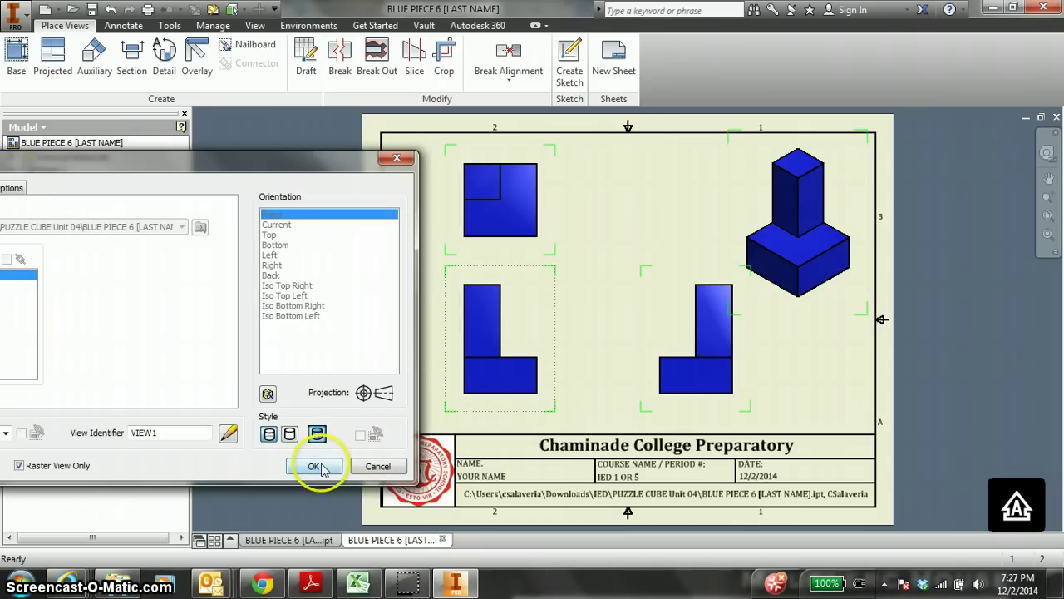
left_click(314, 465)
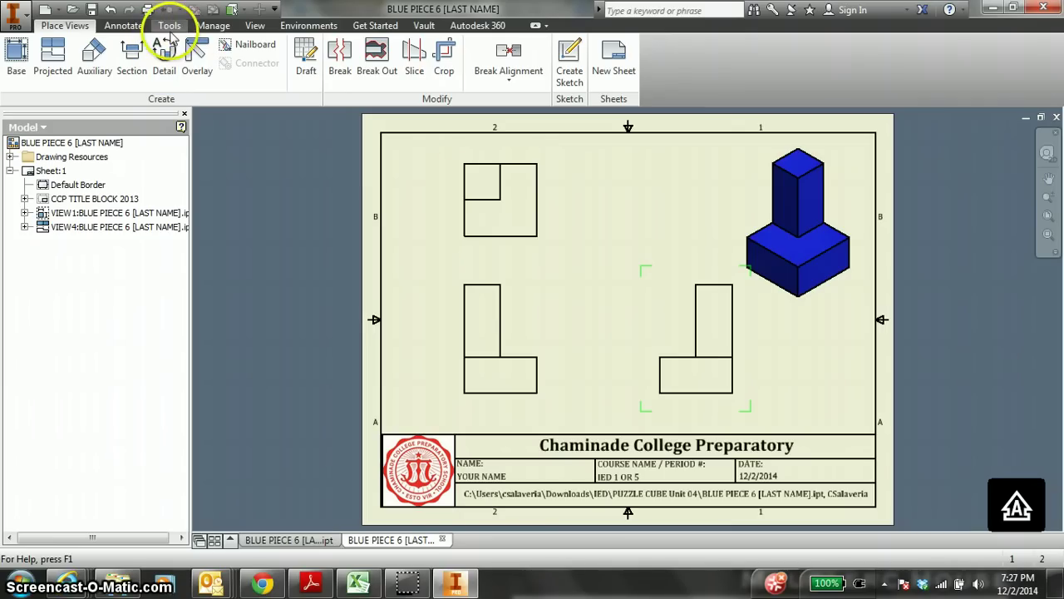
Label the views TOP, FRONT and RIGHT with text notes beside each
left_click(123, 25)
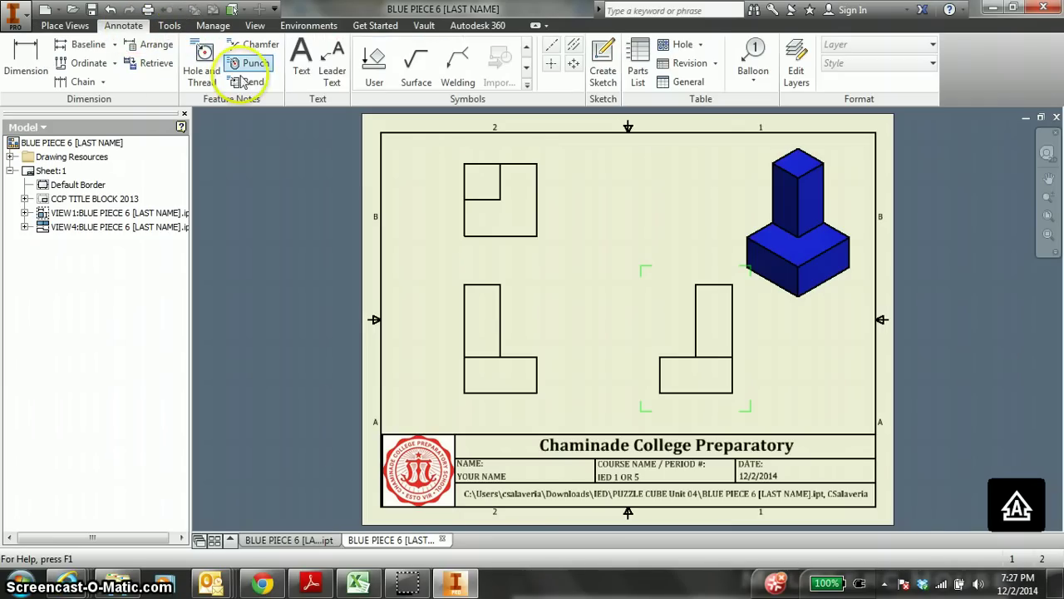
left_click(297, 66)
left_click(408, 177)
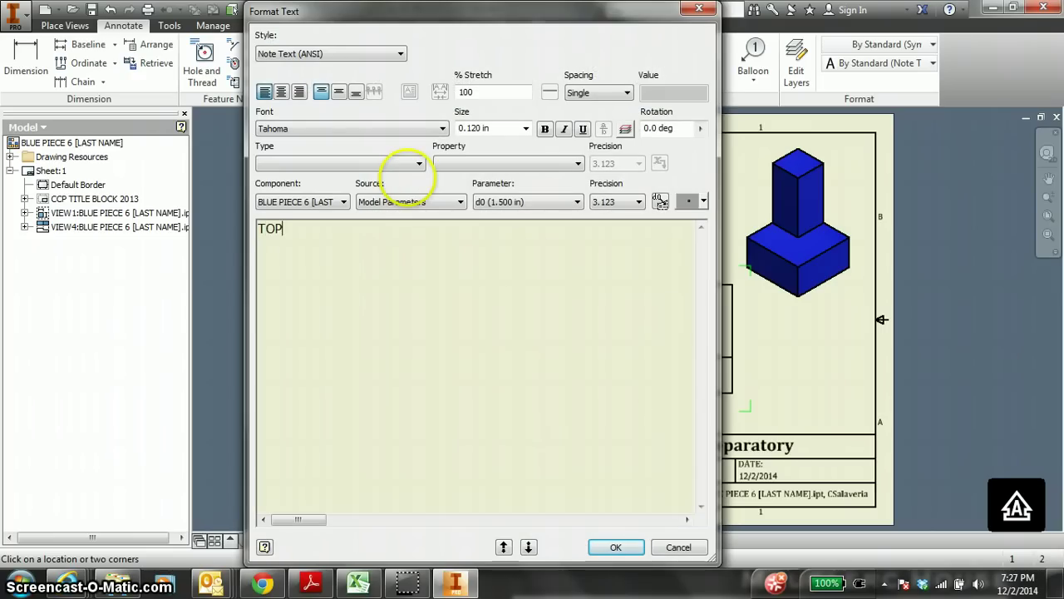
left_click(615, 546)
left_click(410, 300)
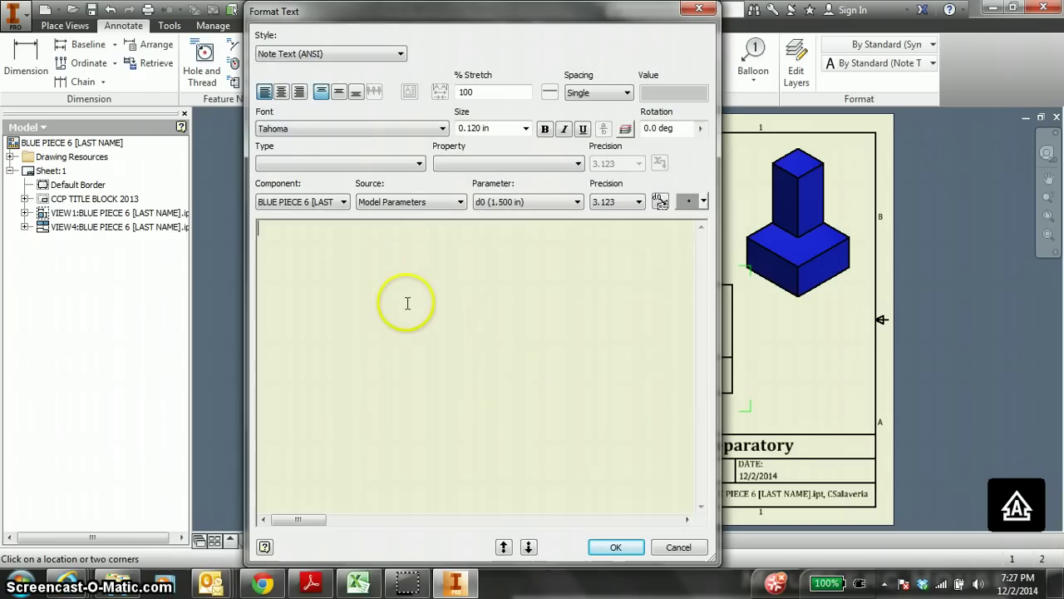
left_click(616, 546)
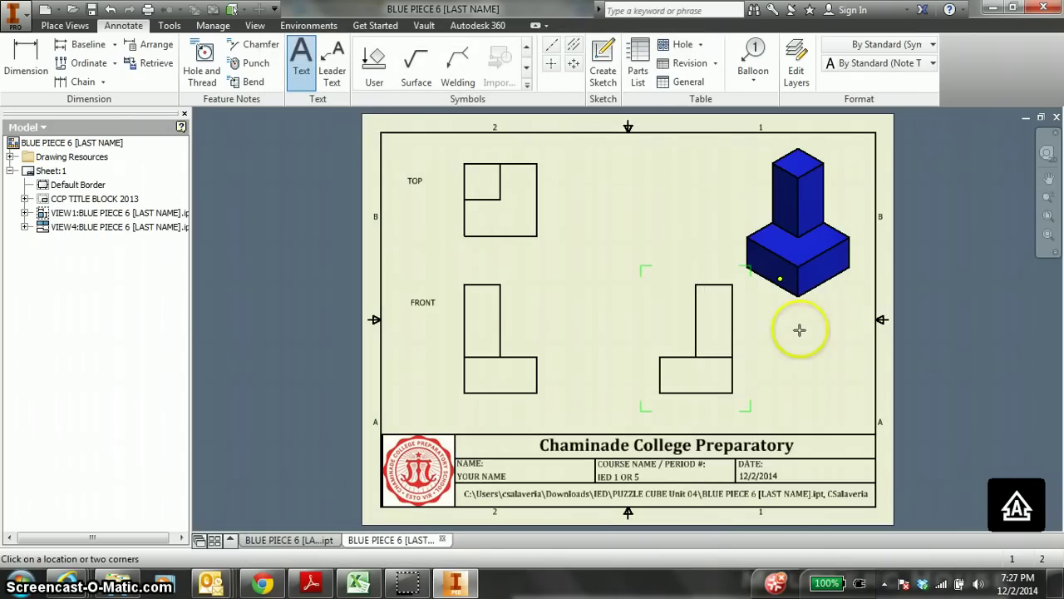
left_click(817, 334)
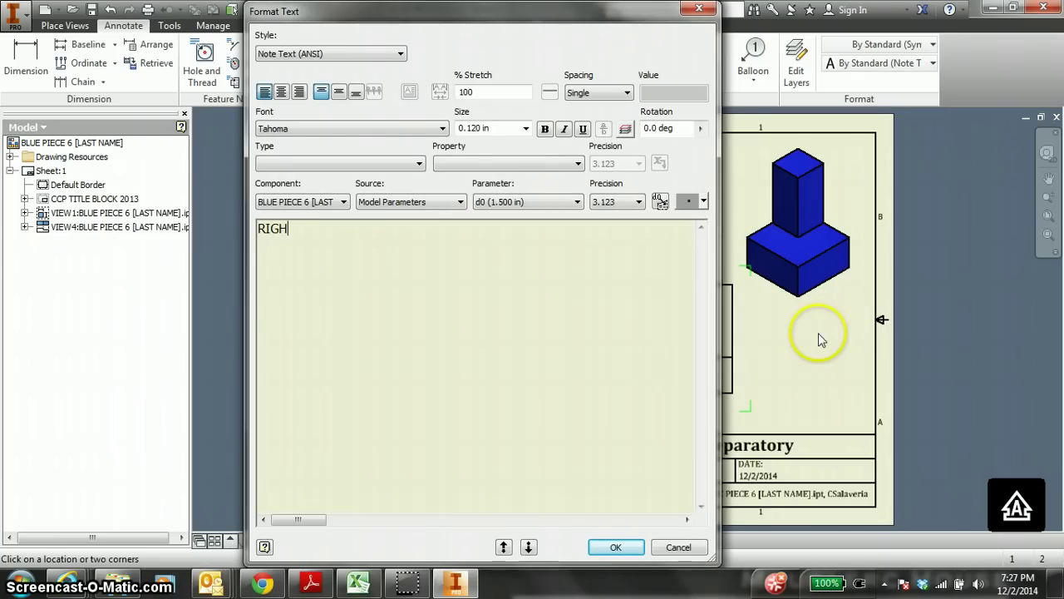
left_click(615, 546)
Add a multi-line ISO 1:1 SCALE BLUE note beside the isometric view
left_click(693, 169)
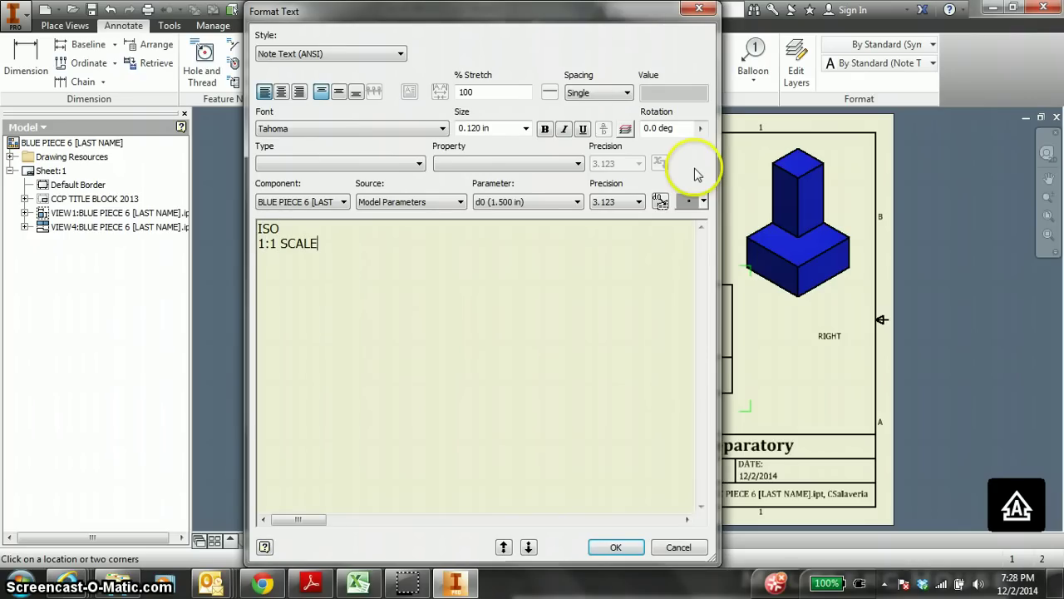
key("Return")
type("BLUE")
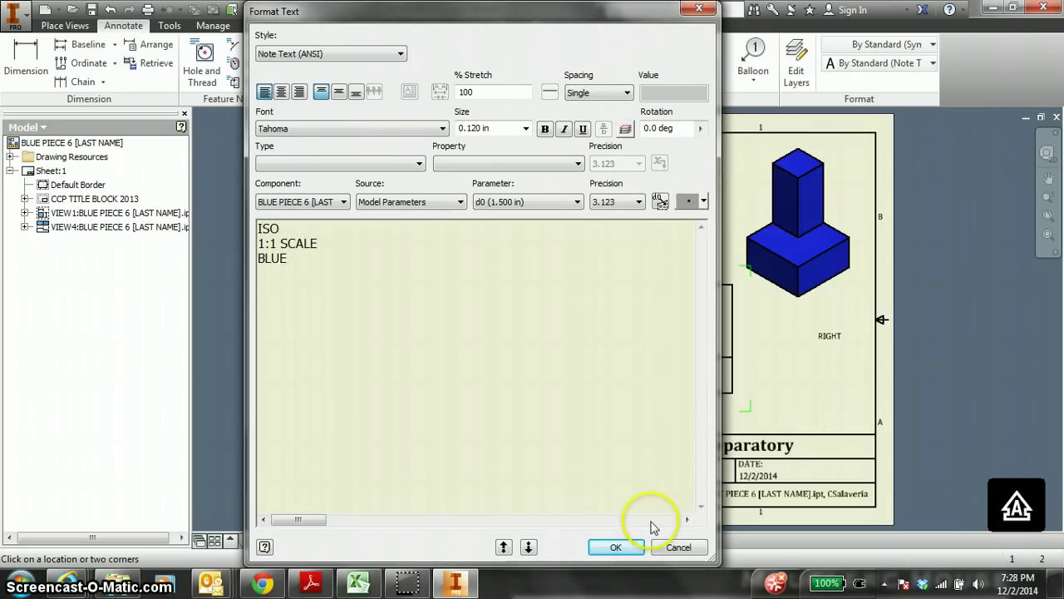
left_click(616, 546)
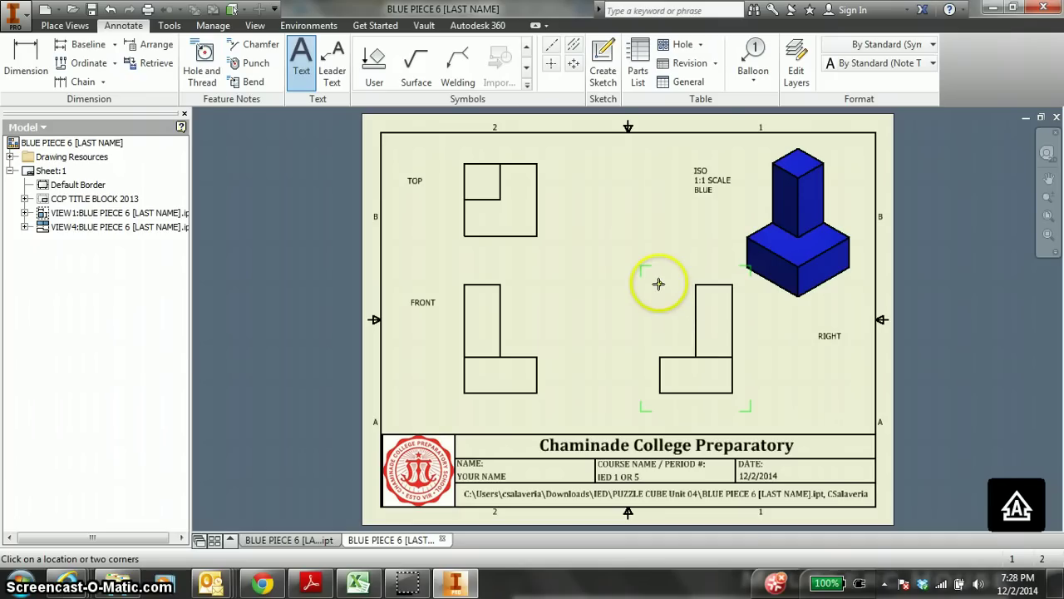
key("Escape")
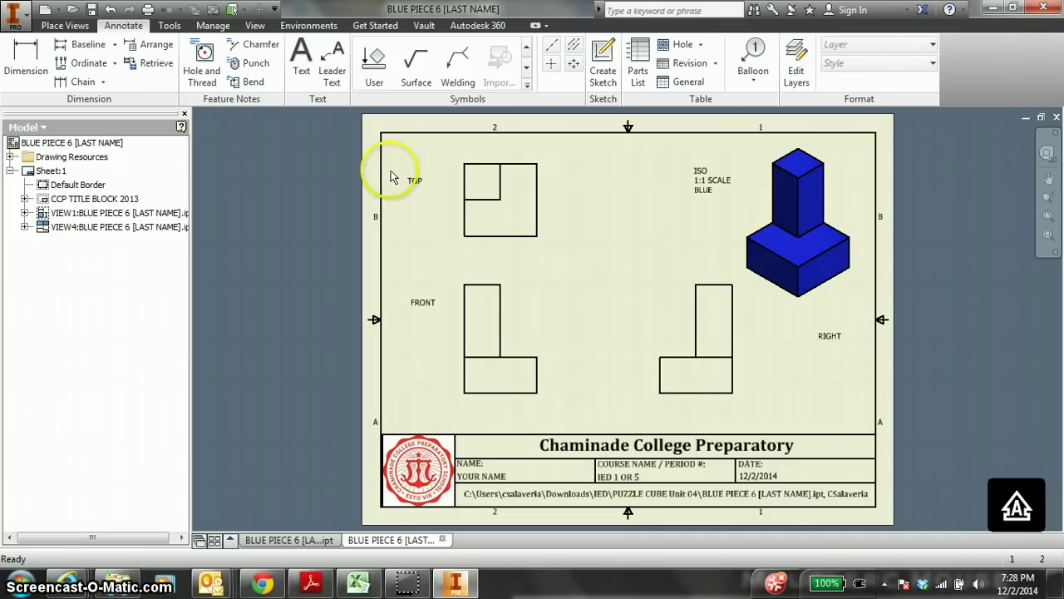
Add a 1.50 width dimension below the front view
left_click(37, 67)
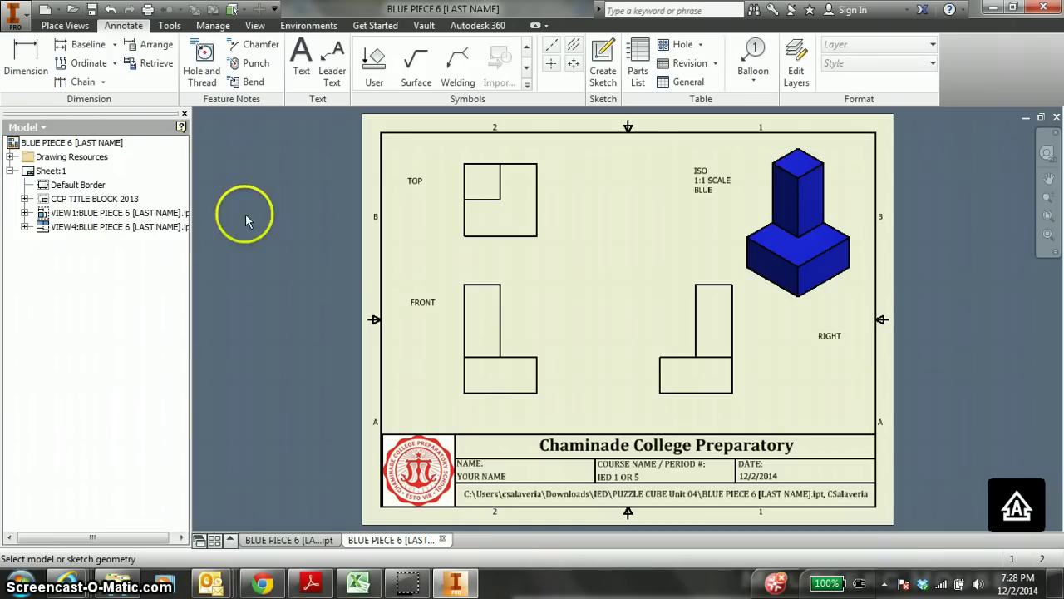
left_click(464, 394)
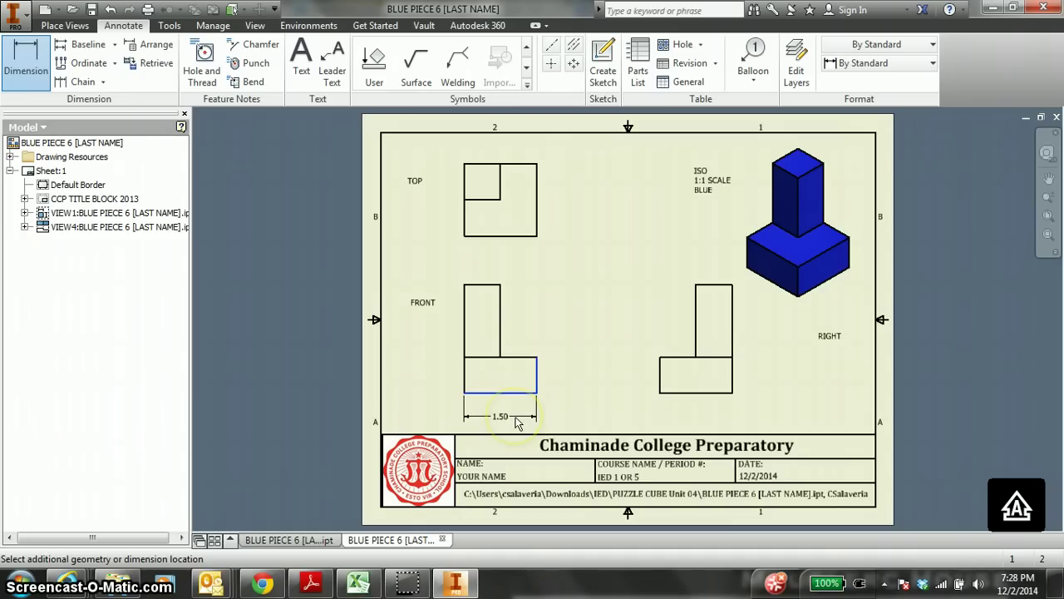
left_click(516, 422)
left_click(240, 384)
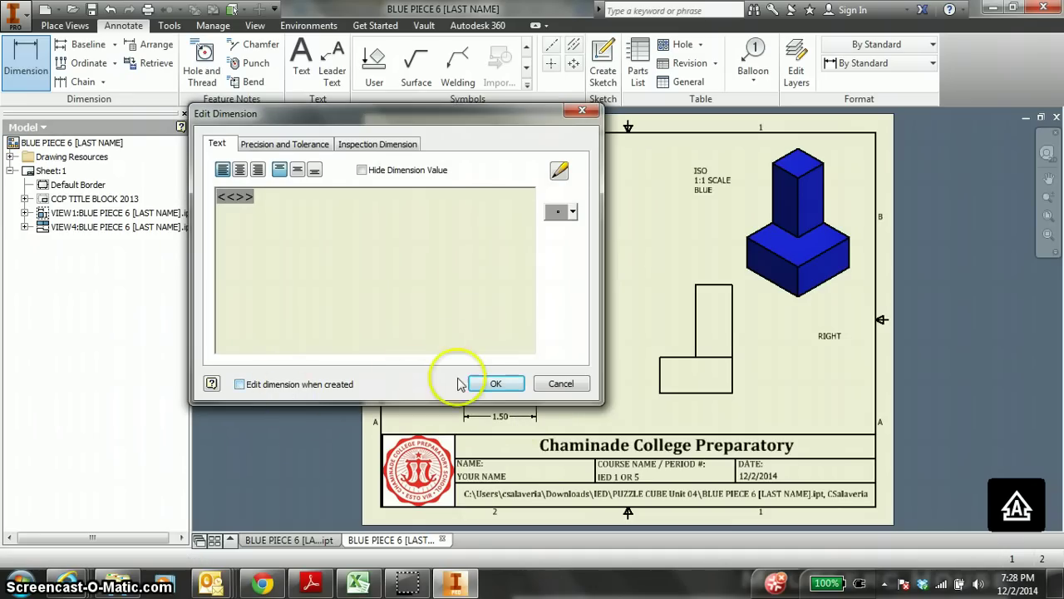
left_click(490, 383)
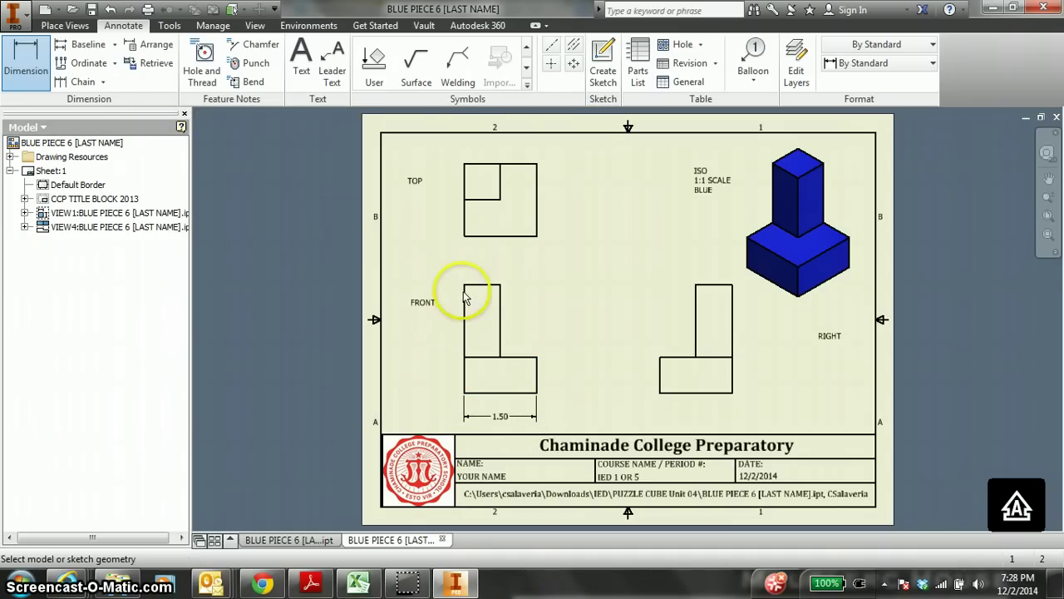
left_click(472, 287)
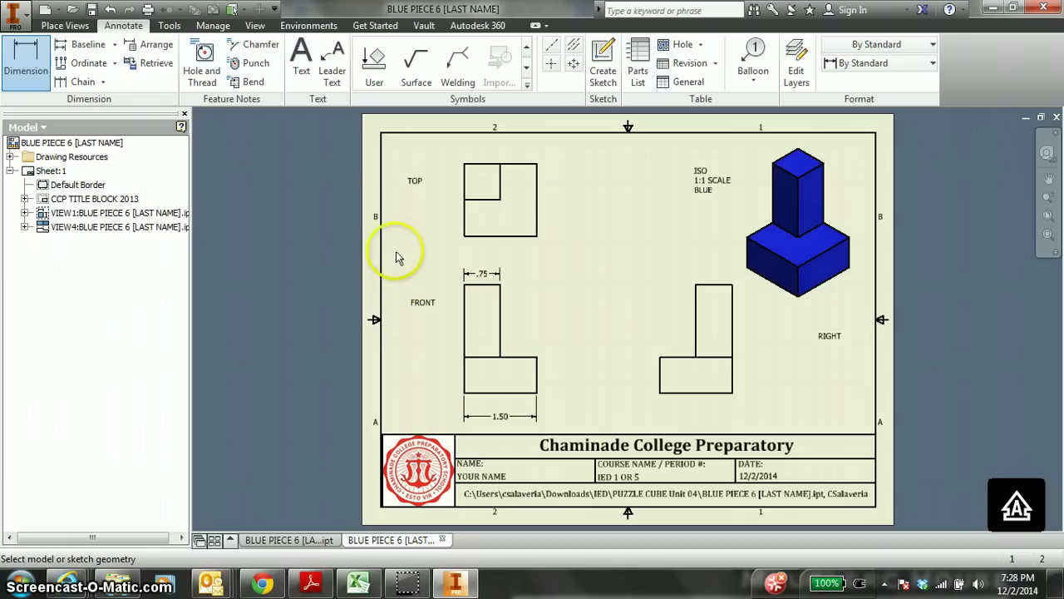
Create stacked .75 and 2.25 baseline height dimensions on the front view's right side
left_click(80, 46)
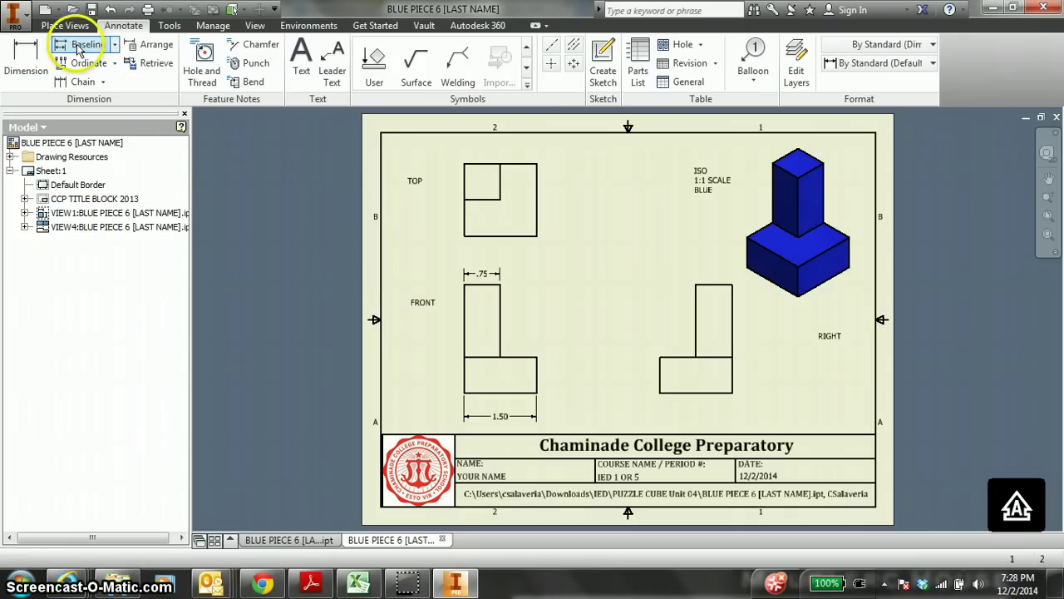
left_click(538, 369)
left_click(500, 315)
right_click(582, 321)
left_click(620, 320)
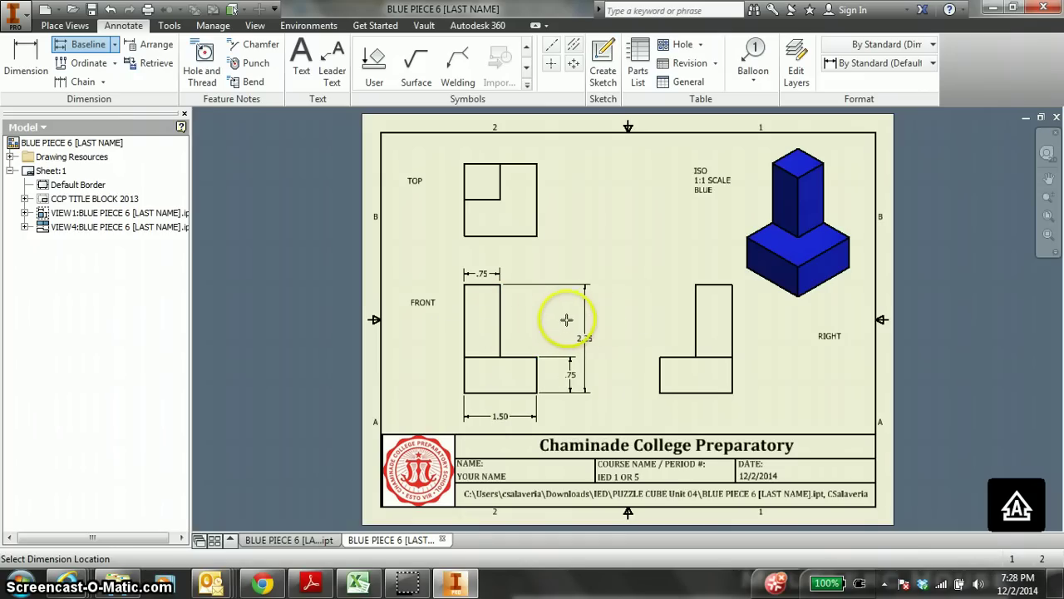
left_click(573, 321)
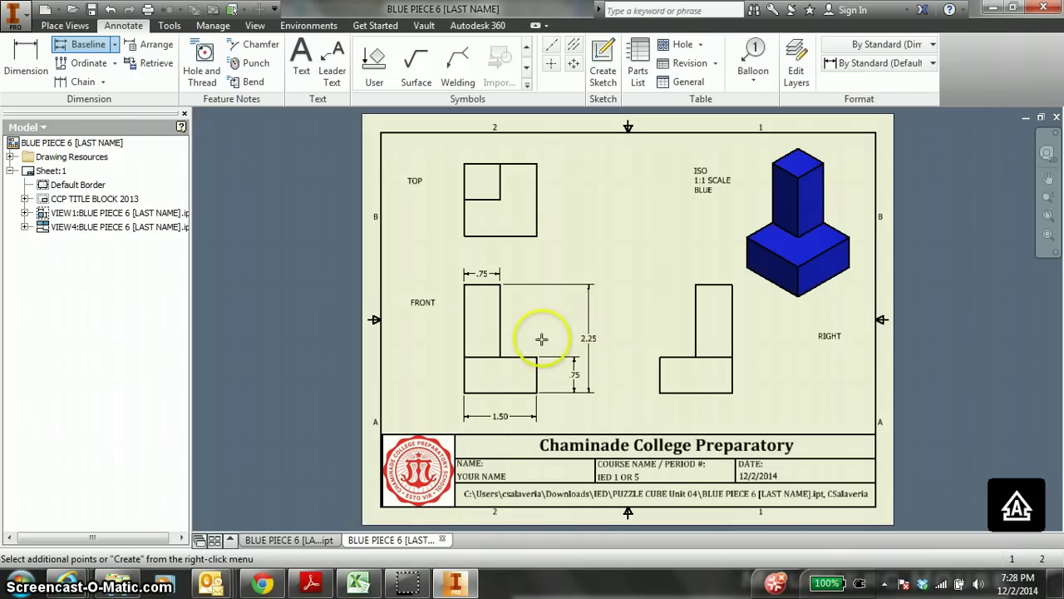
key("Escape")
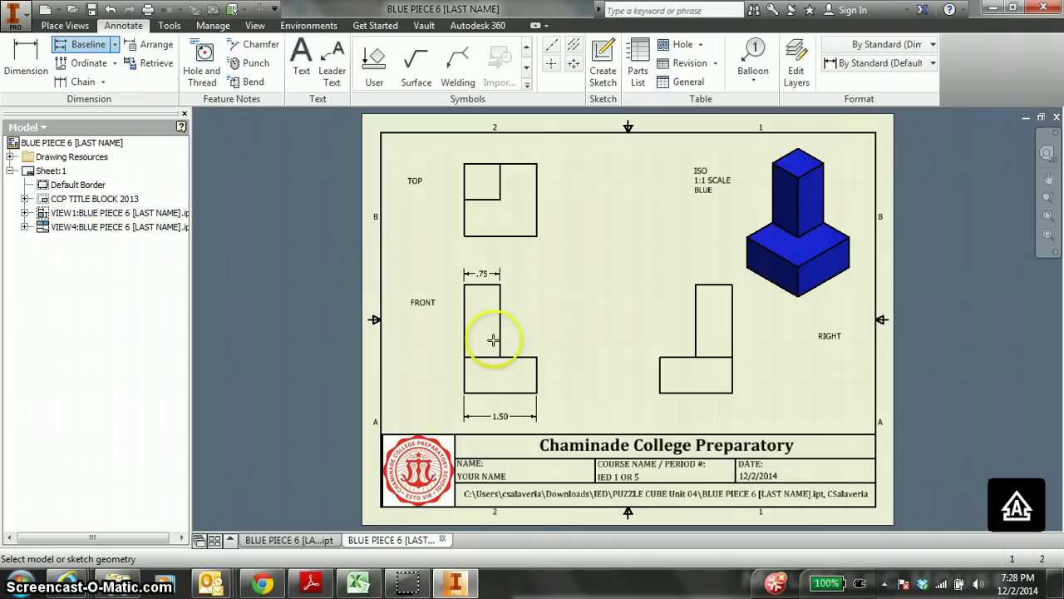
left_click(536, 366)
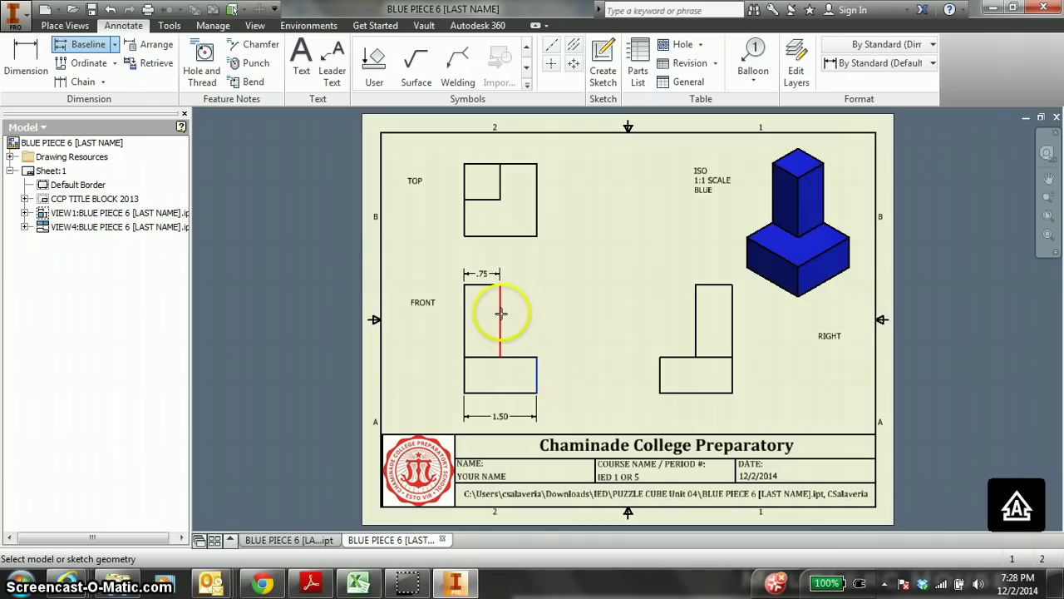
left_click(501, 312)
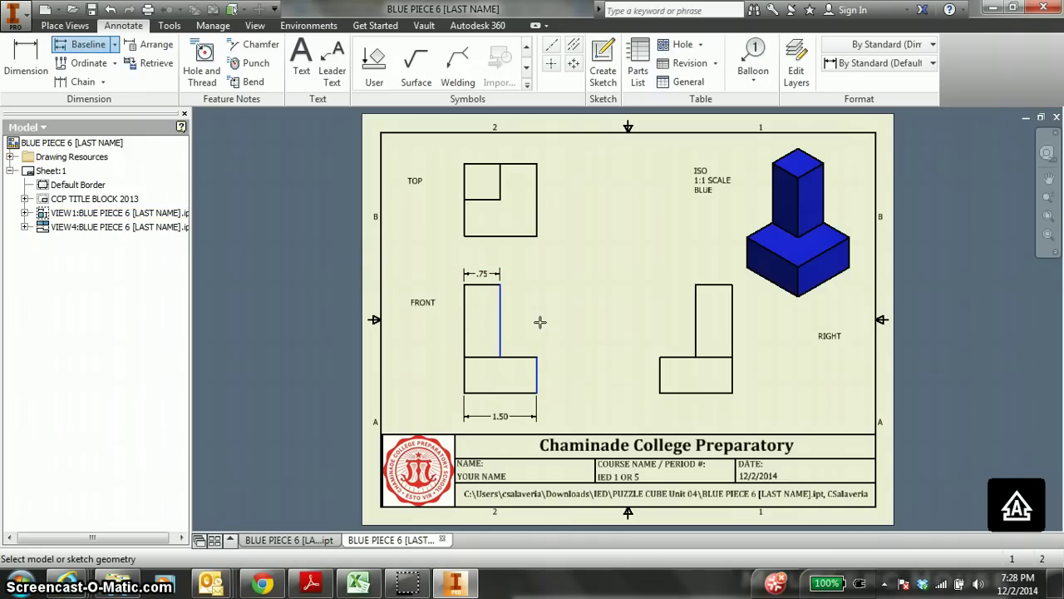
right_click(587, 320)
left_click(611, 319)
right_click(582, 321)
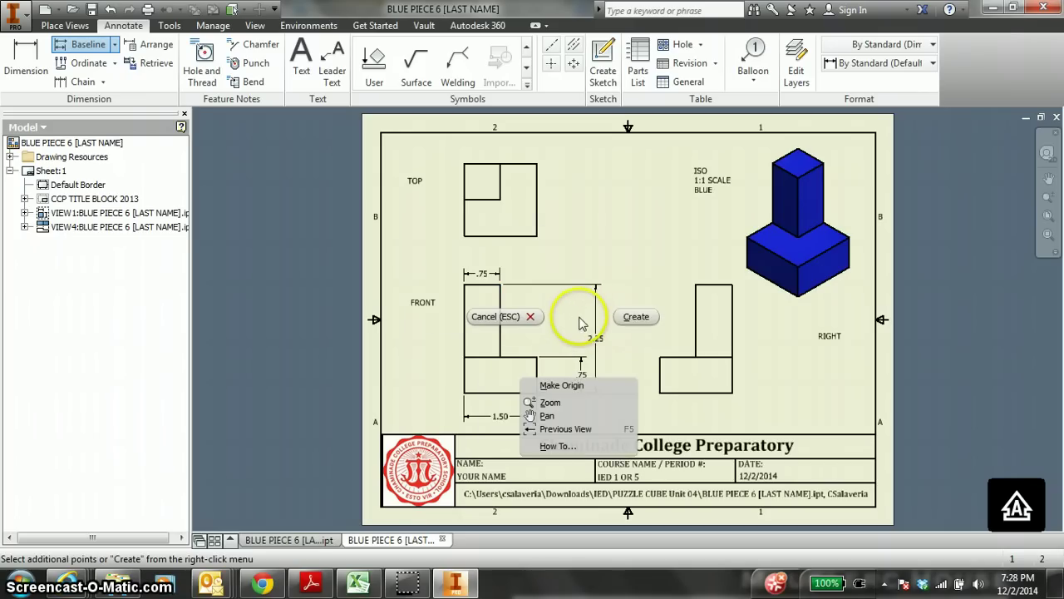
left_click(626, 315)
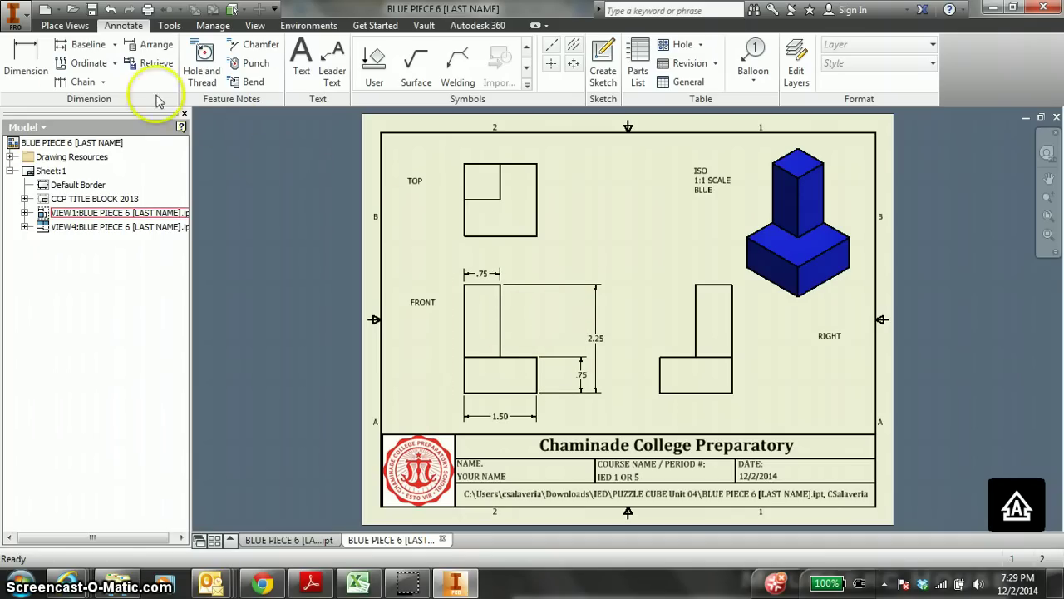
left_click(25, 60)
Dimension the right view with 1.50 width below and .75 post width above
left_click(678, 403)
left_click(667, 423)
left_click(703, 287)
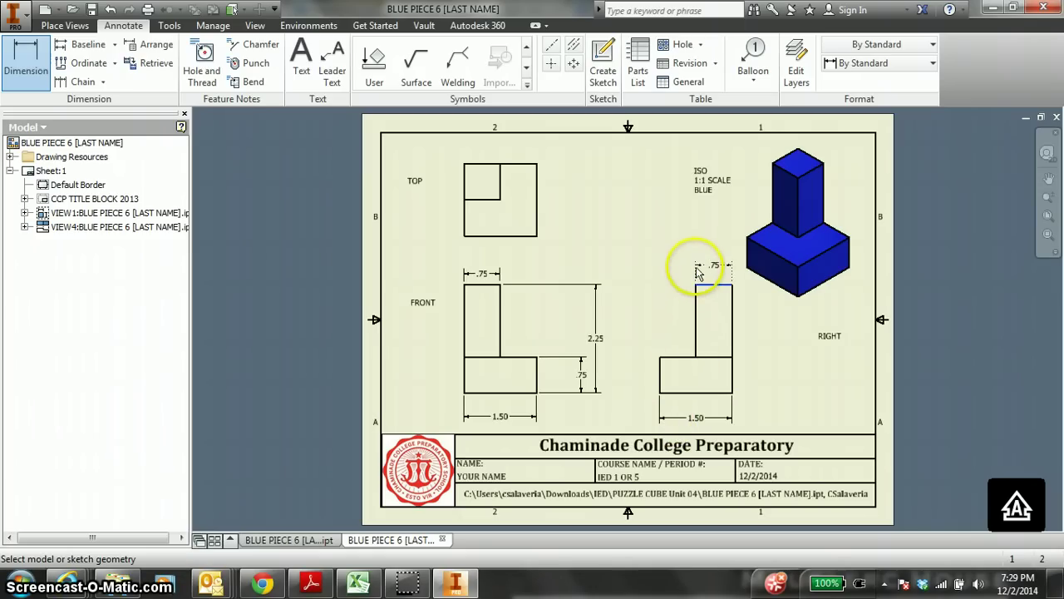
left_click(695, 266)
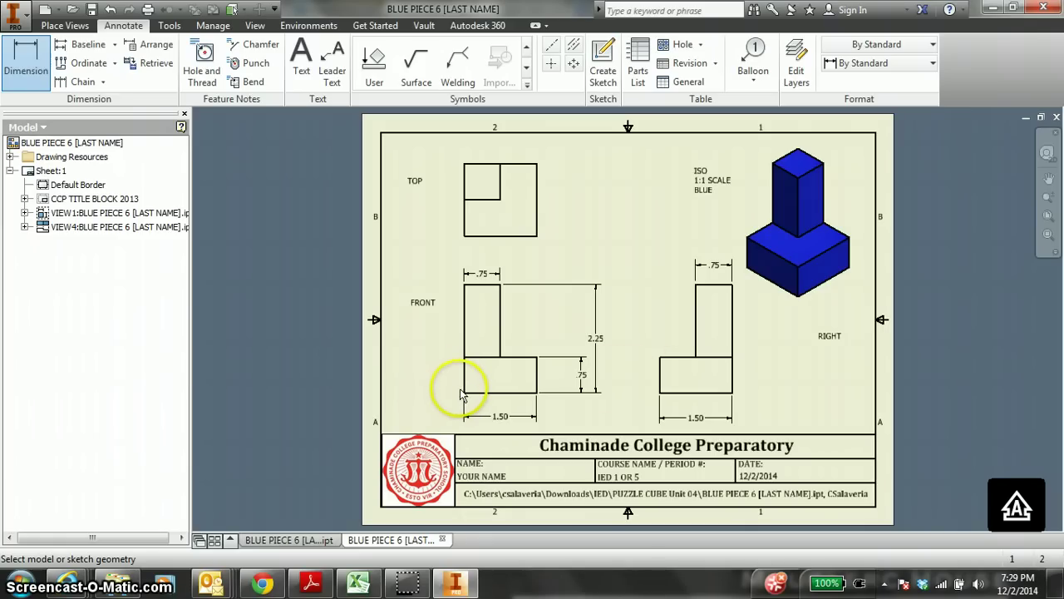
key("Escape")
Rearrange the views, moving the isometric view to the upper-right corner and the front view up
mouse_move(456, 398)
left_mouse_down()
mouse_move(363, 423)
mouse_move(444, 380)
mouse_move(458, 402)
left_mouse_up()
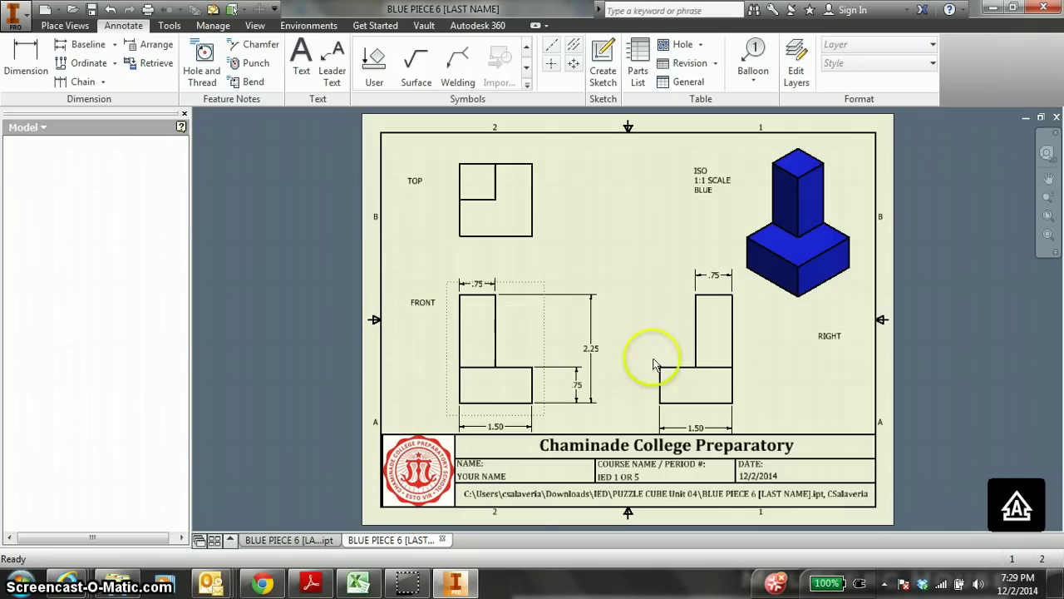
left_click(696, 318)
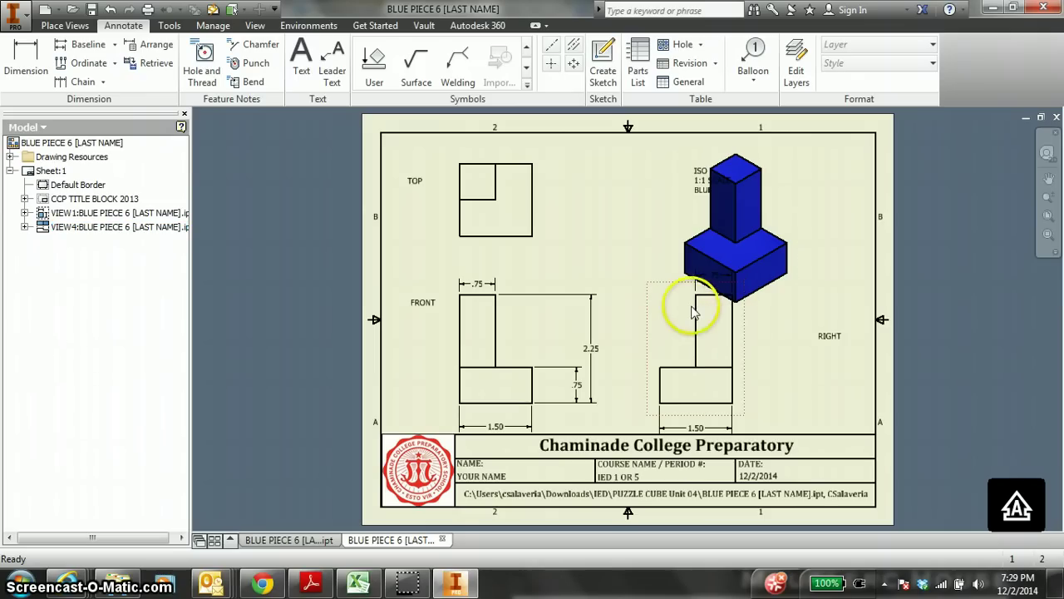
left_click_drag(679, 246, 756, 275)
left_click(825, 337)
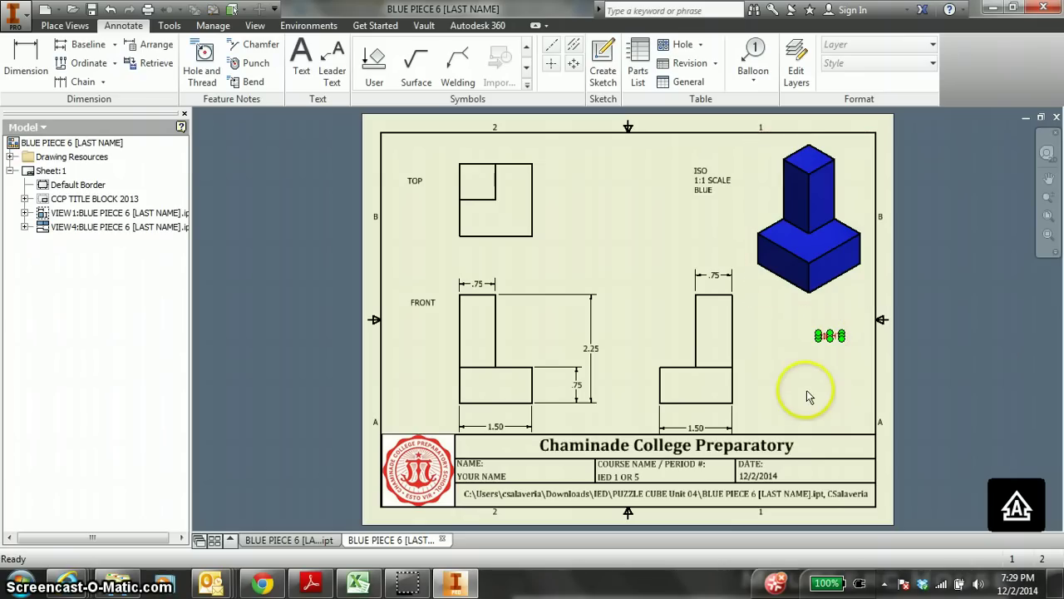
left_click_drag(456, 420, 453, 400)
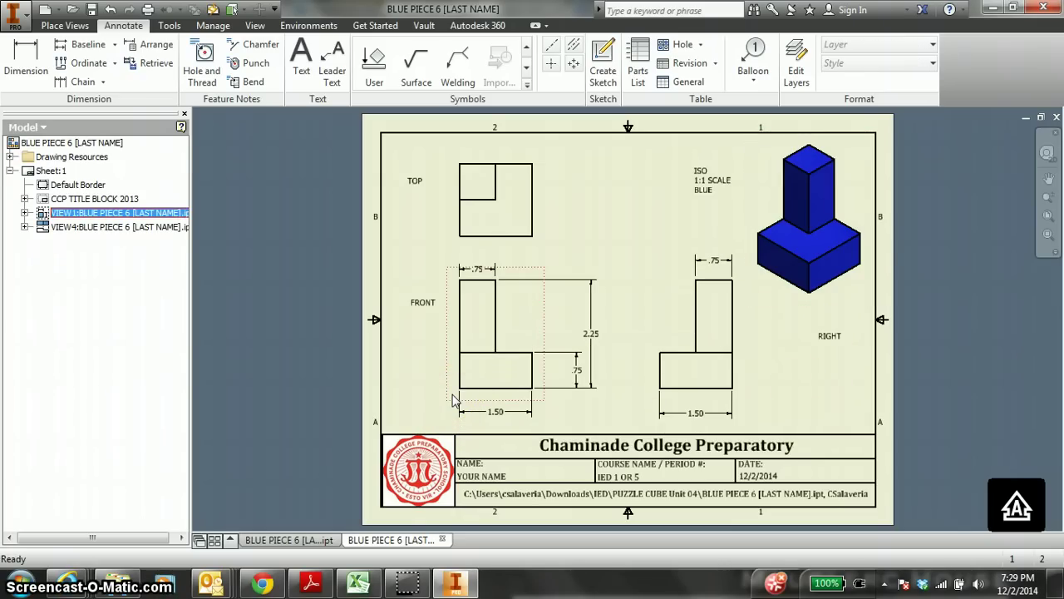
left_click(403, 401)
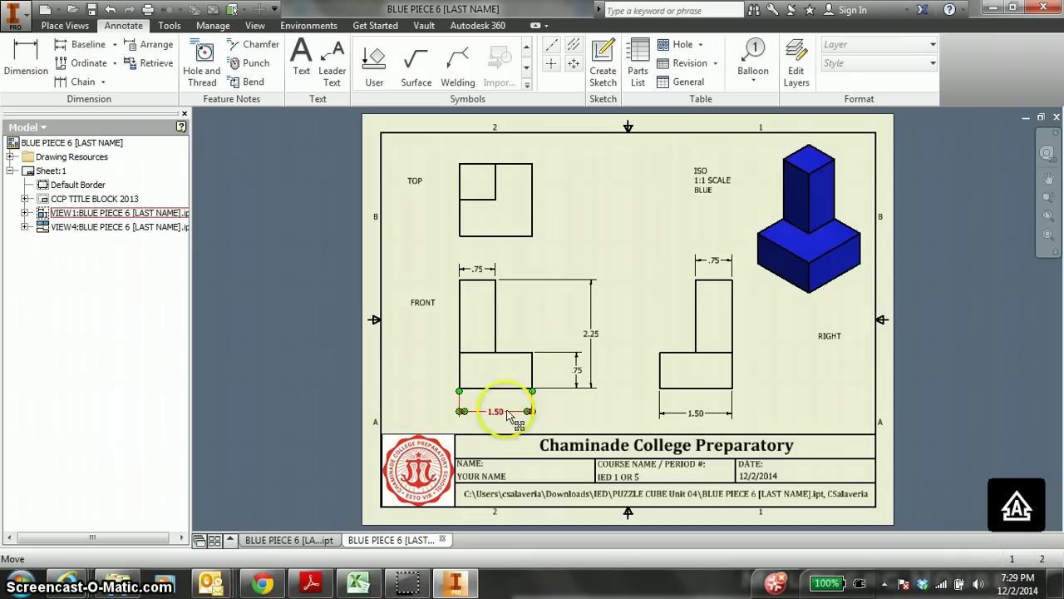
left_click(680, 405)
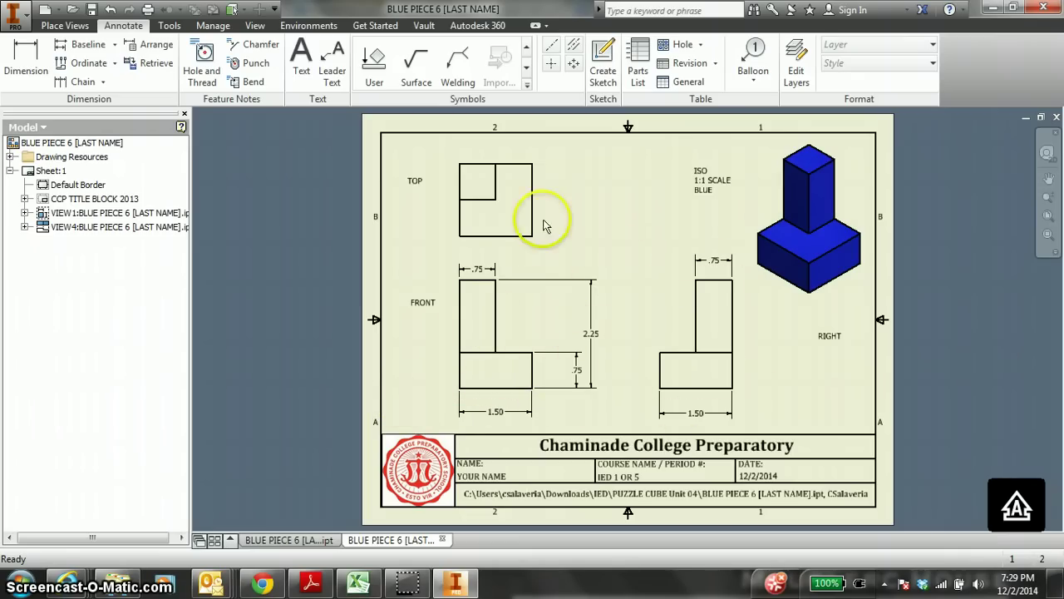
Save the drawing as an .idw and export it as BLUE PIECE 6 [LAST NAME].pdf
left_click(92, 9)
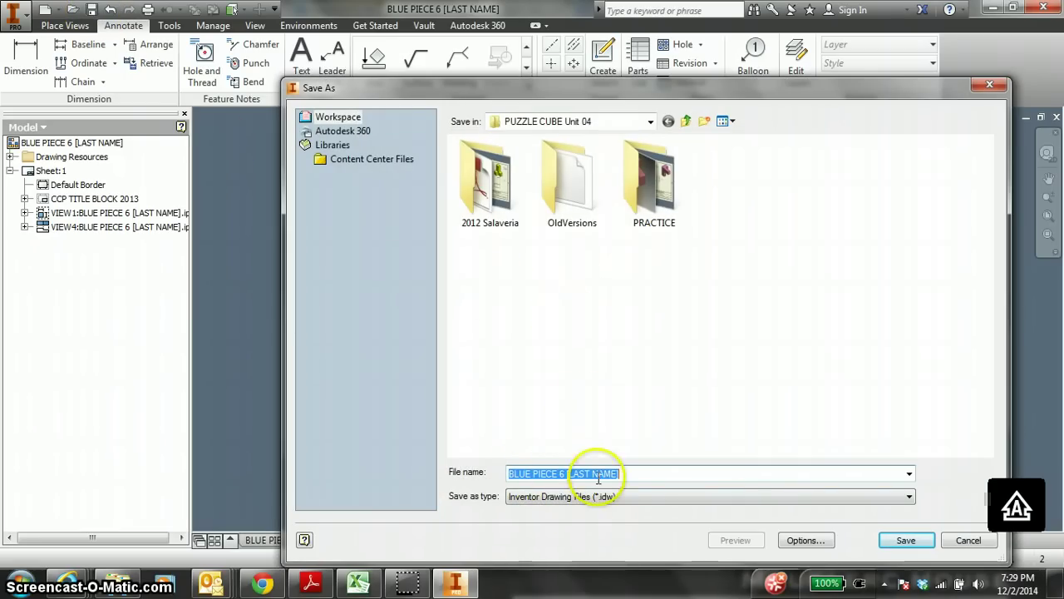
left_click(903, 540)
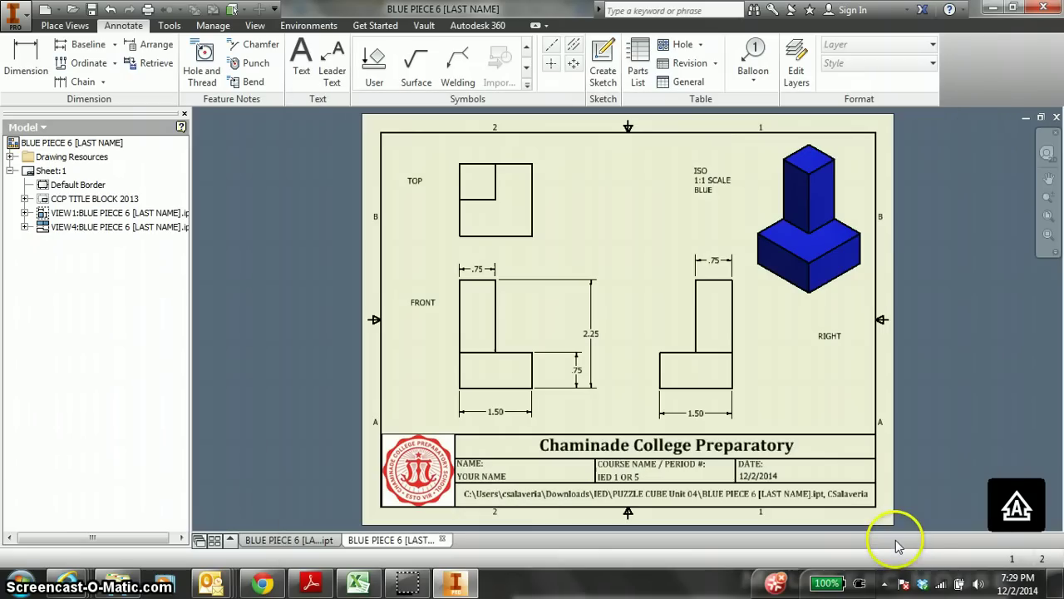
left_click(15, 15)
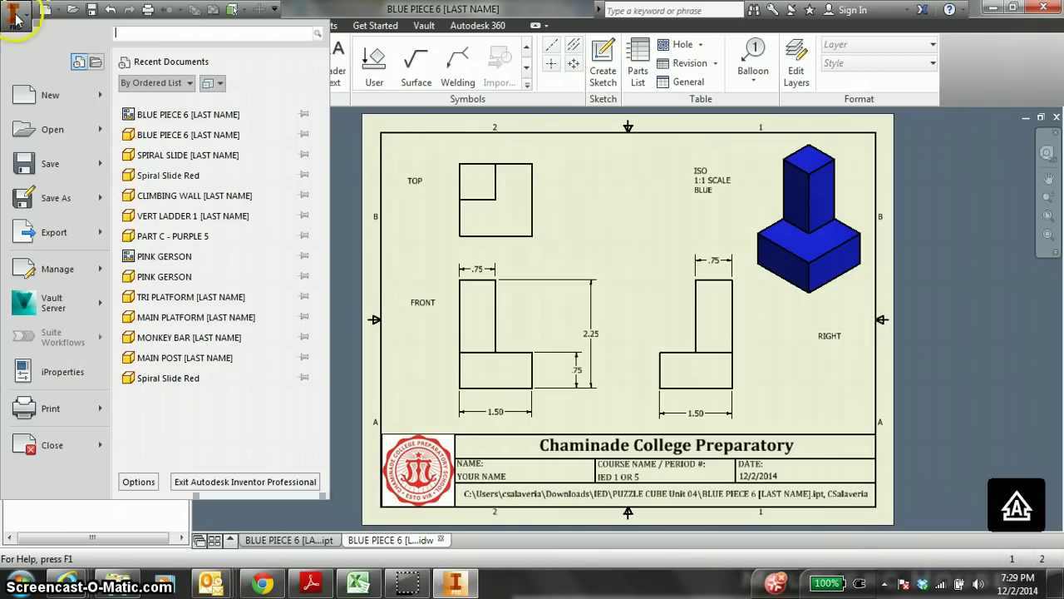
left_click(73, 232)
left_click(182, 145)
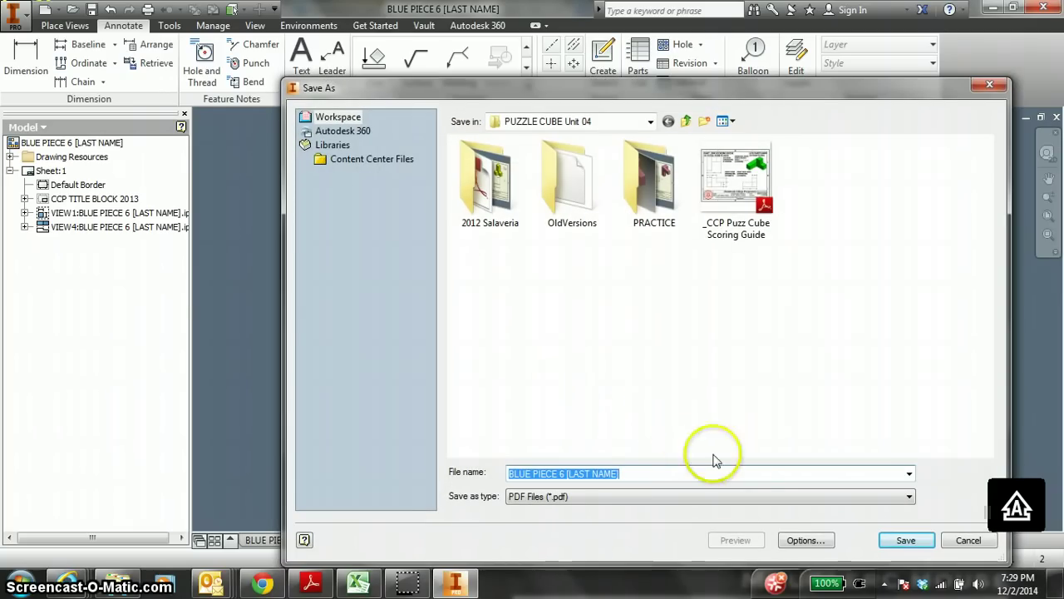
left_click(902, 541)
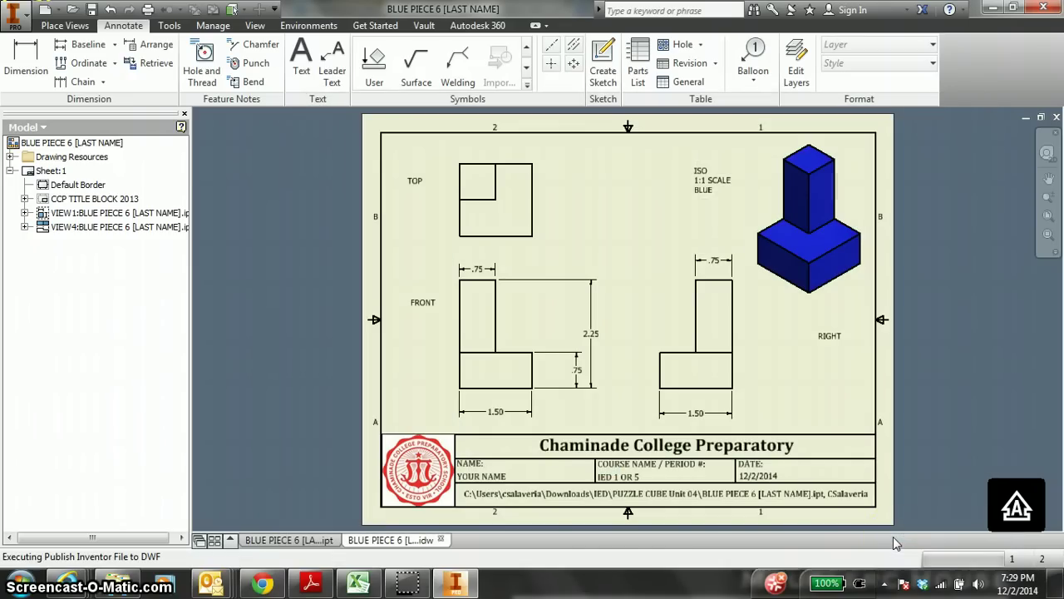
left_click(775, 431)
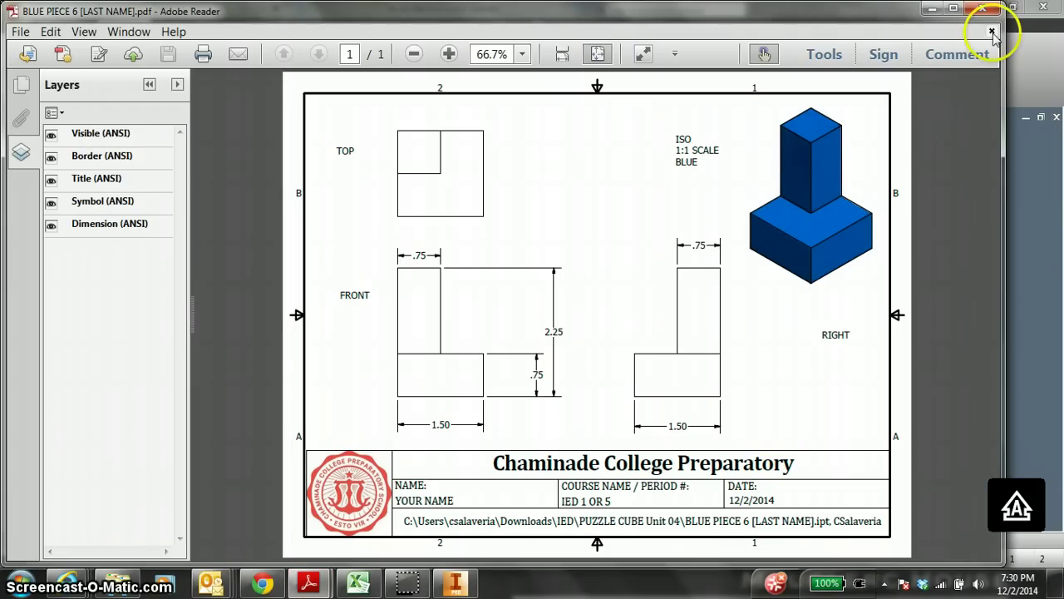
Close the exported PDF and start a new Standard.ipt part with a 2D sketch
left_click(991, 30)
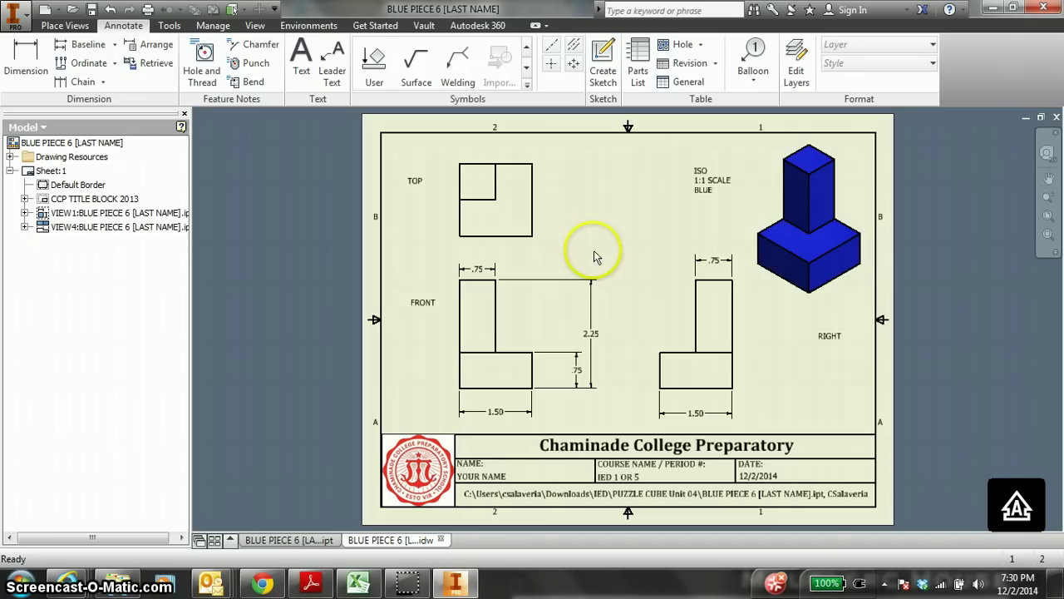
left_click(45, 10)
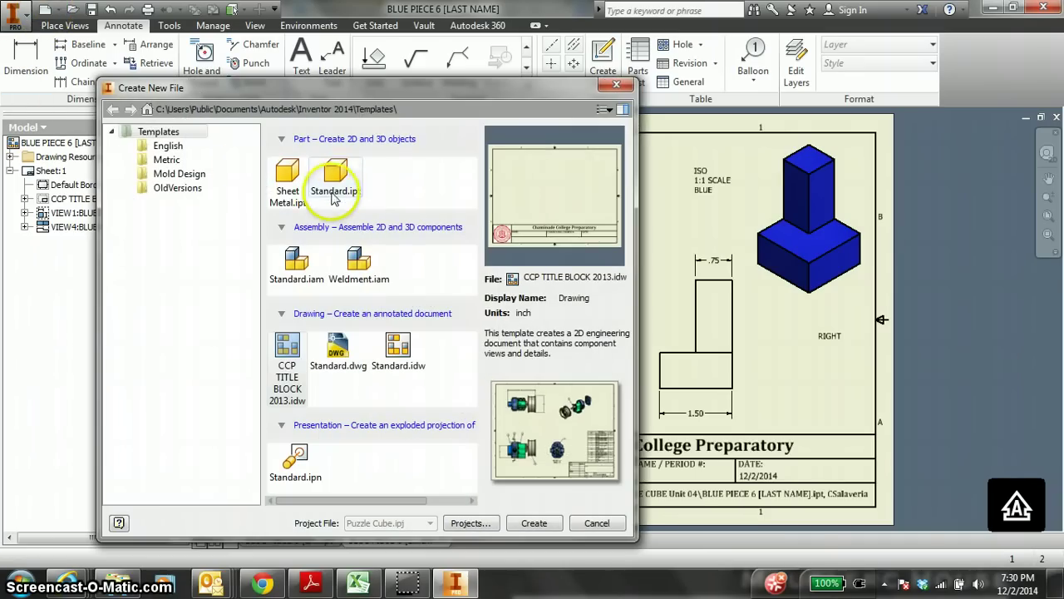
double_click(341, 196)
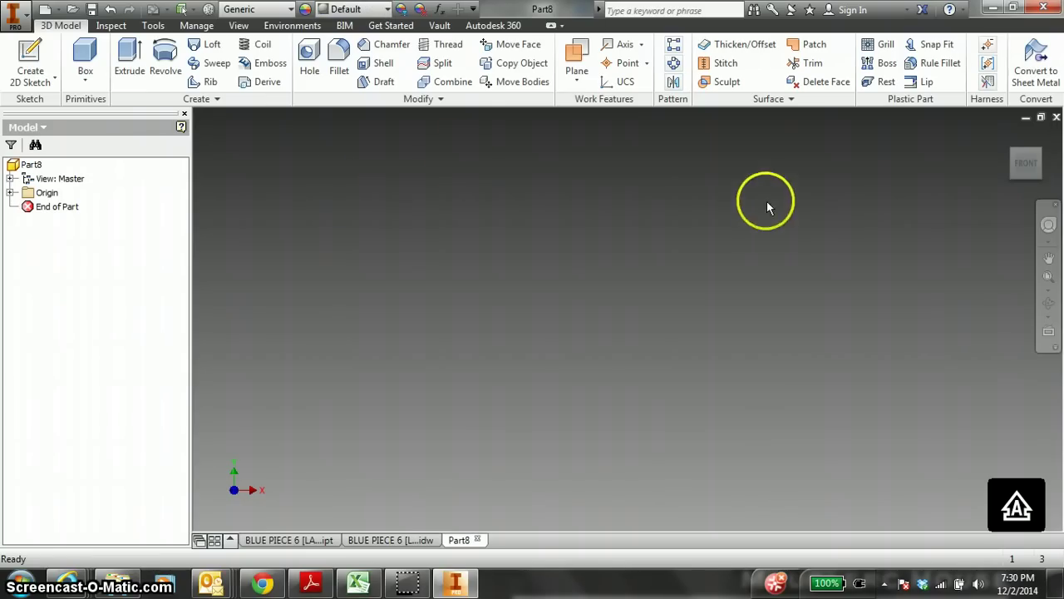
left_click(30, 57)
Draw a 2.25 by 1.5 in rectangle on the origin plane
left_click(653, 260)
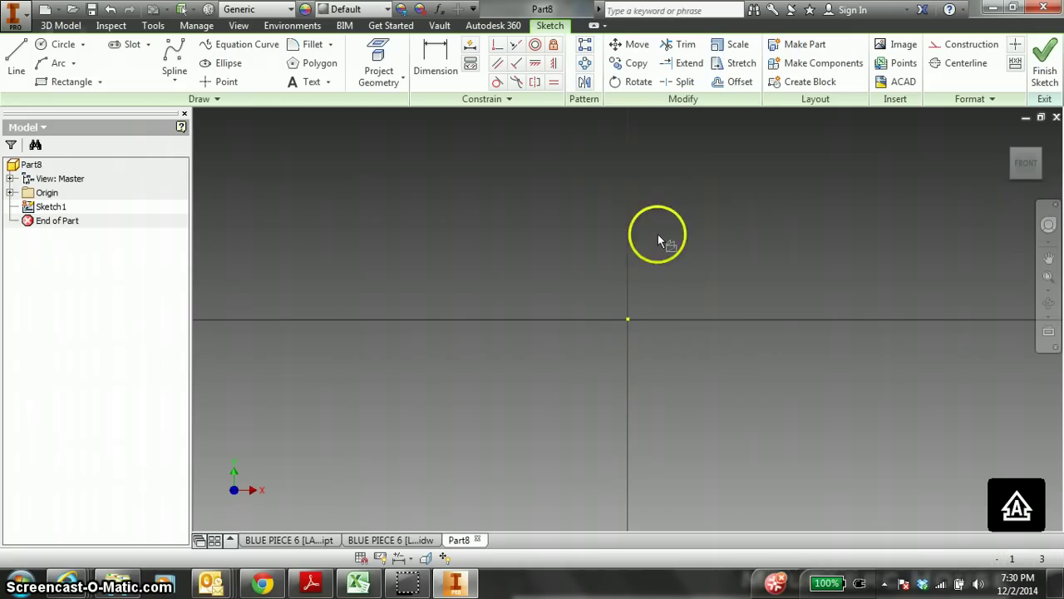
left_click(66, 81)
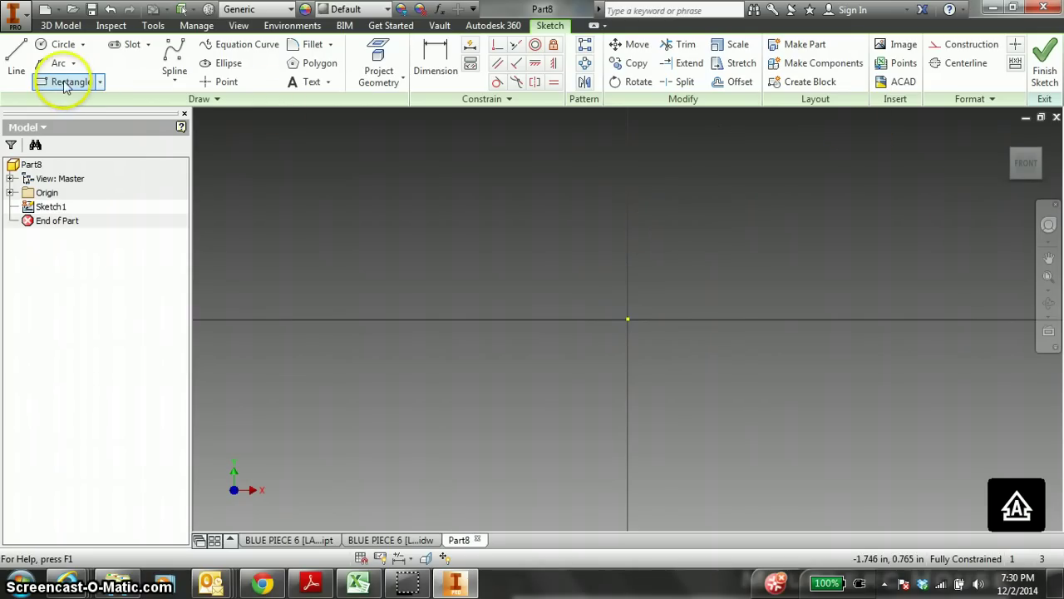
left_click(678, 275)
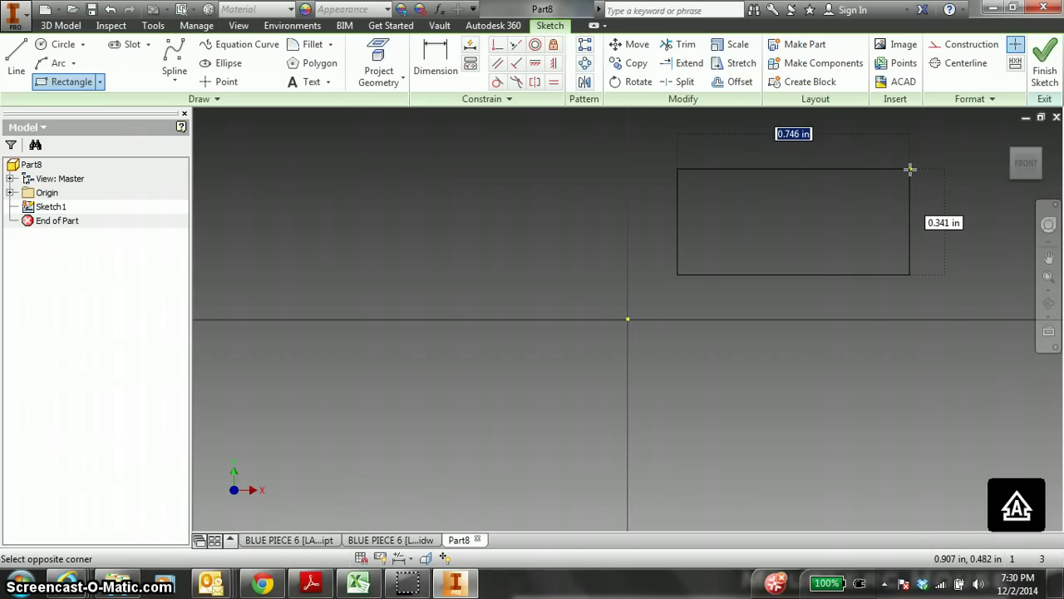
type("2.25")
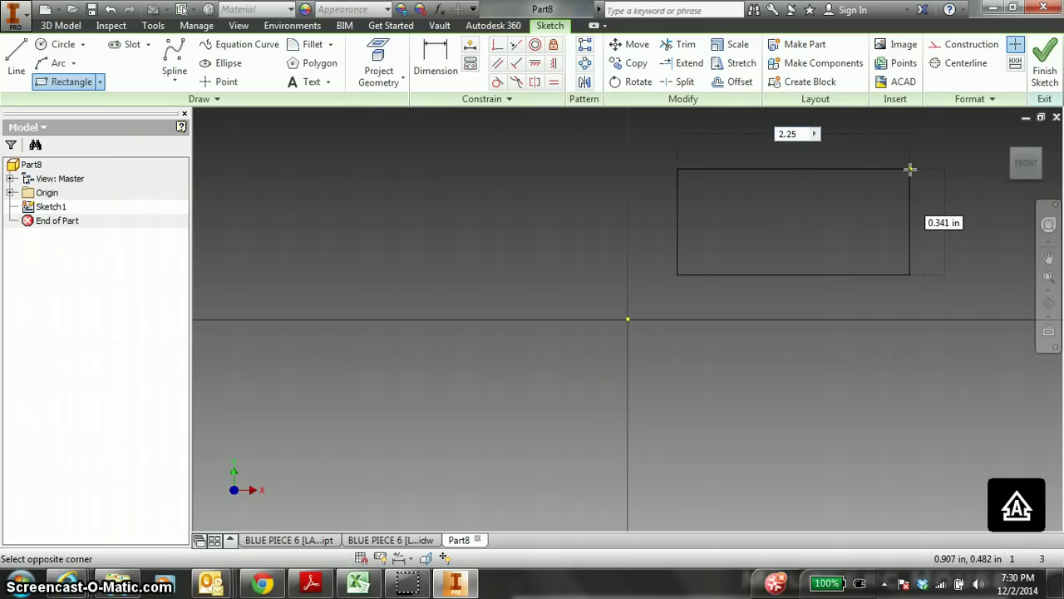
key("Tab")
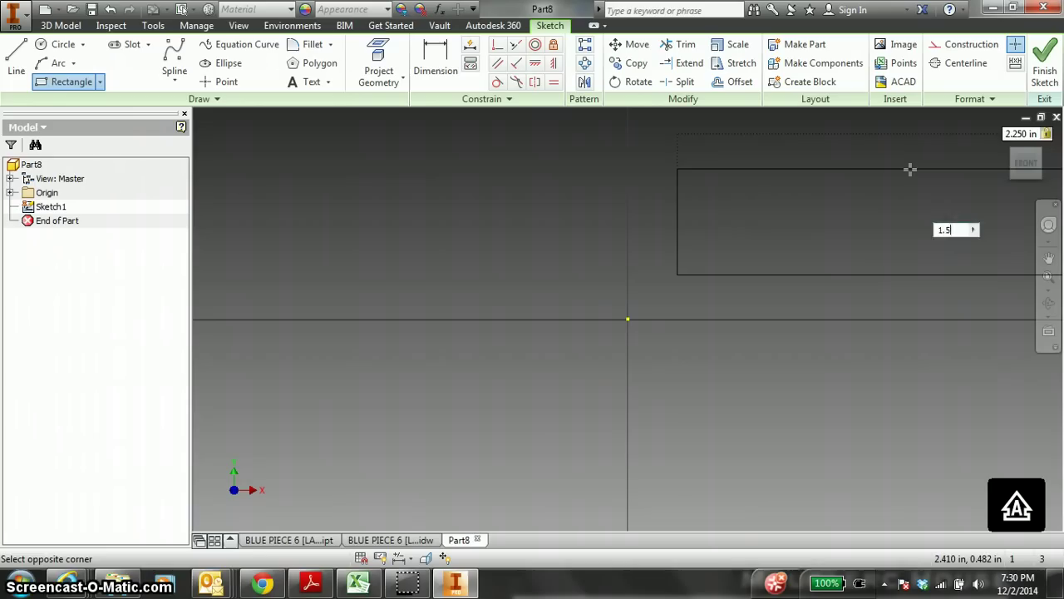
type("1.5")
key("Return")
left_click(1029, 164)
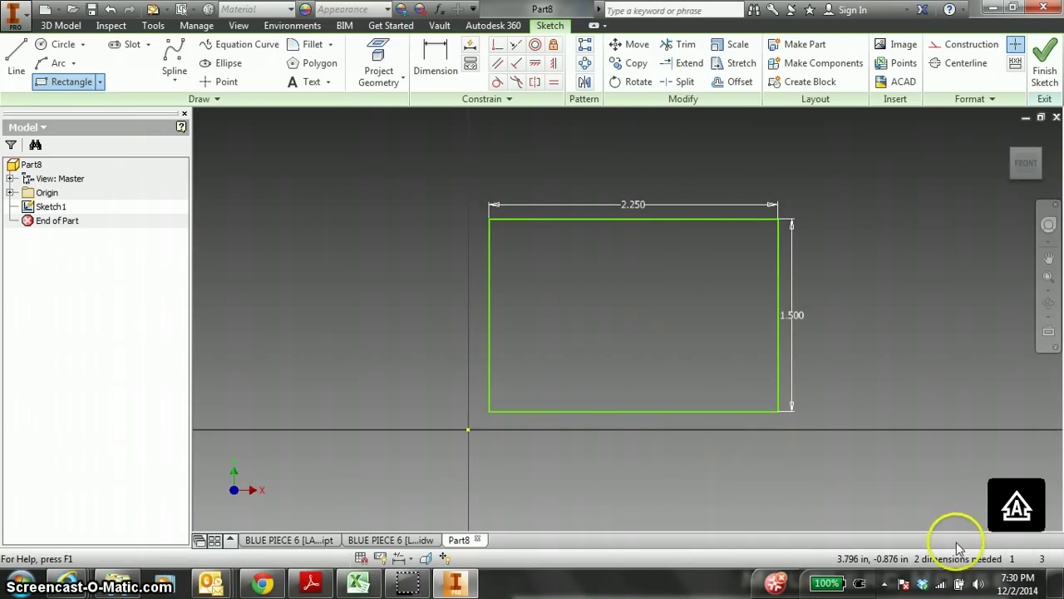
key("Escape")
mouse_move(692, 411)
left_mouse_down()
mouse_move(735, 364)
mouse_move(743, 335)
mouse_move(673, 406)
mouse_move(732, 351)
mouse_move(701, 341)
mouse_move(693, 380)
left_mouse_up()
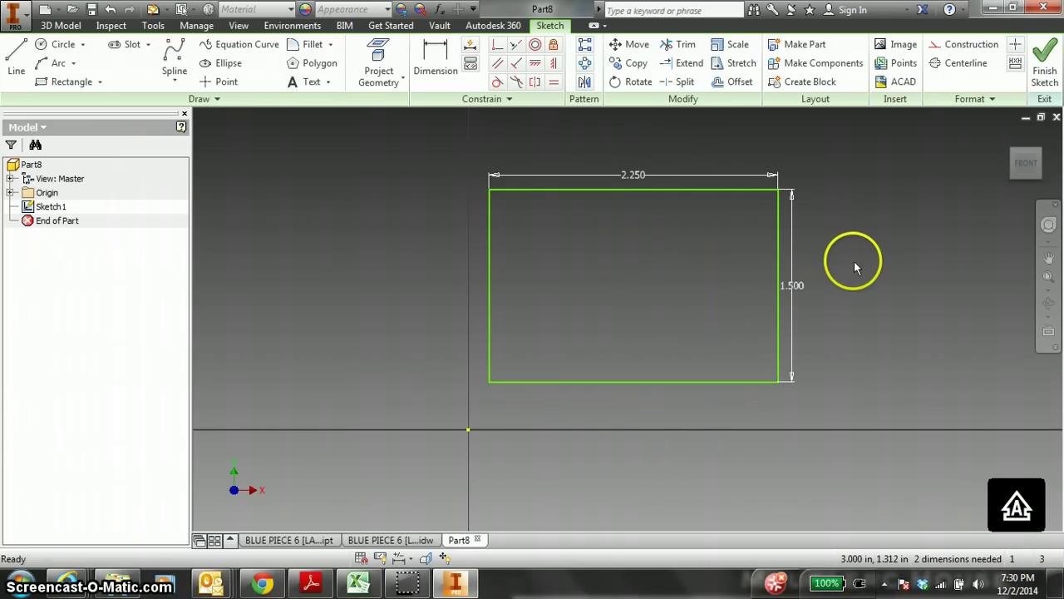
Make the rectangle's lower-left corner coincident with the origin and finish the sketch
left_click(498, 46)
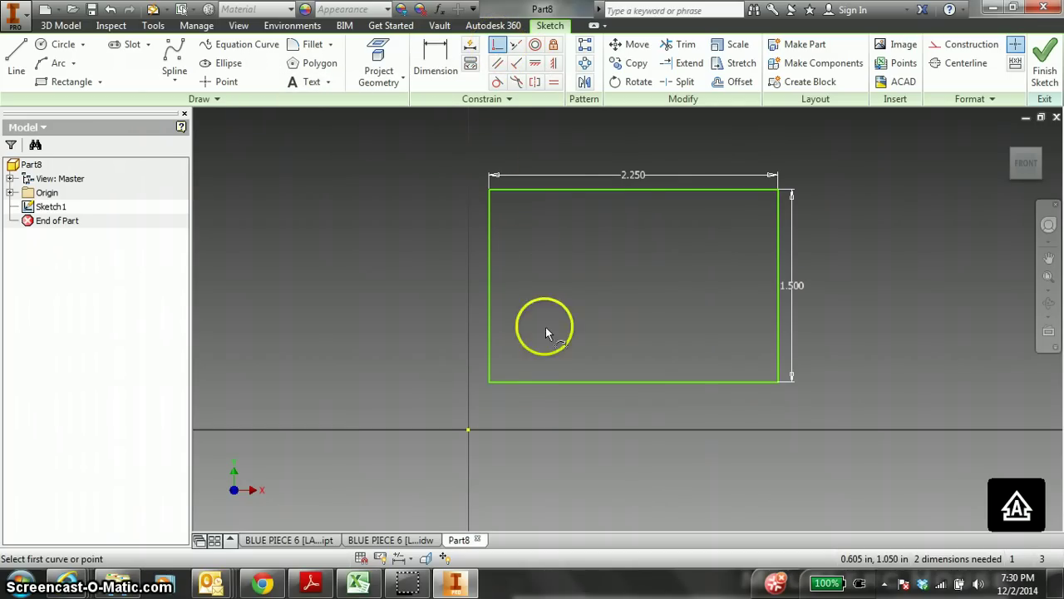
left_click(490, 383)
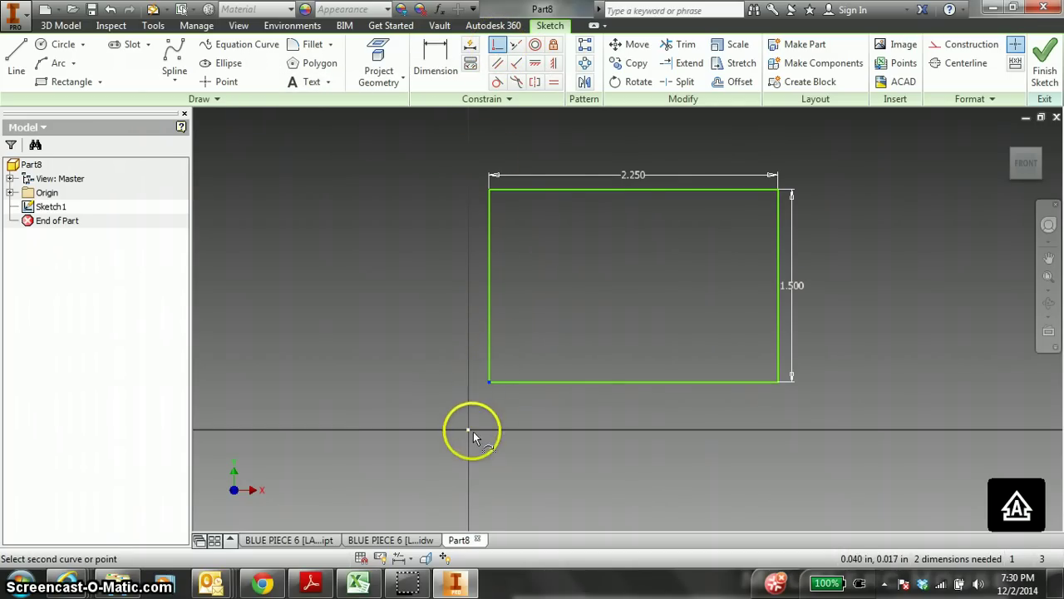
left_click(468, 430)
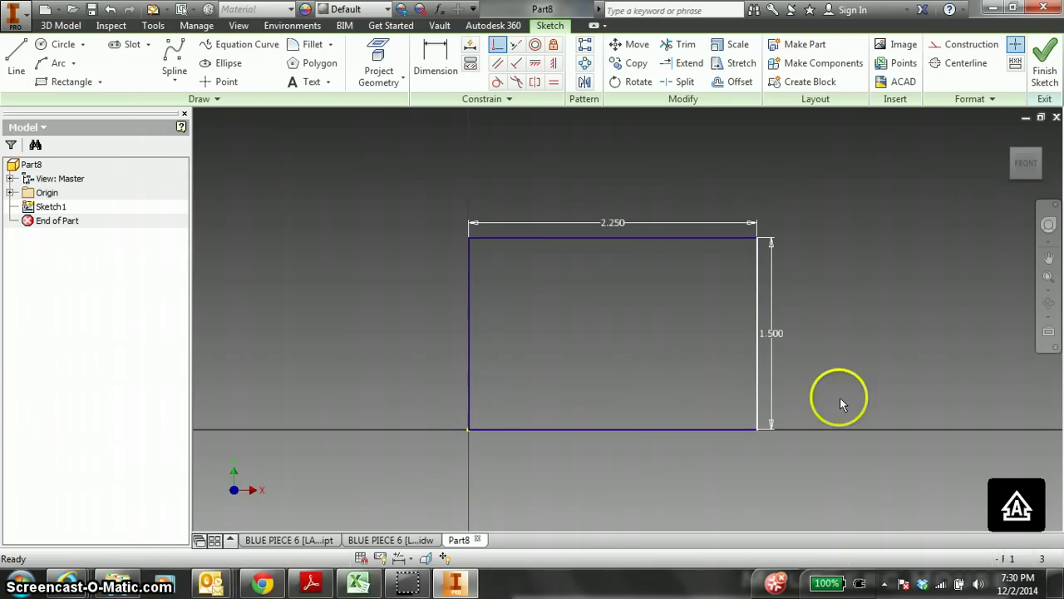
key("Escape")
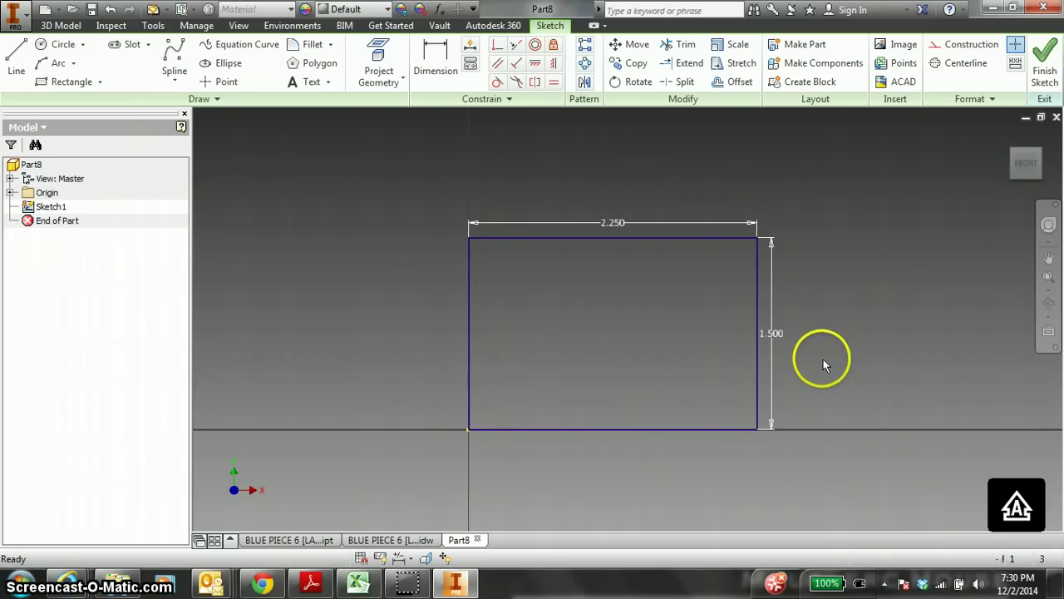
left_click(1041, 57)
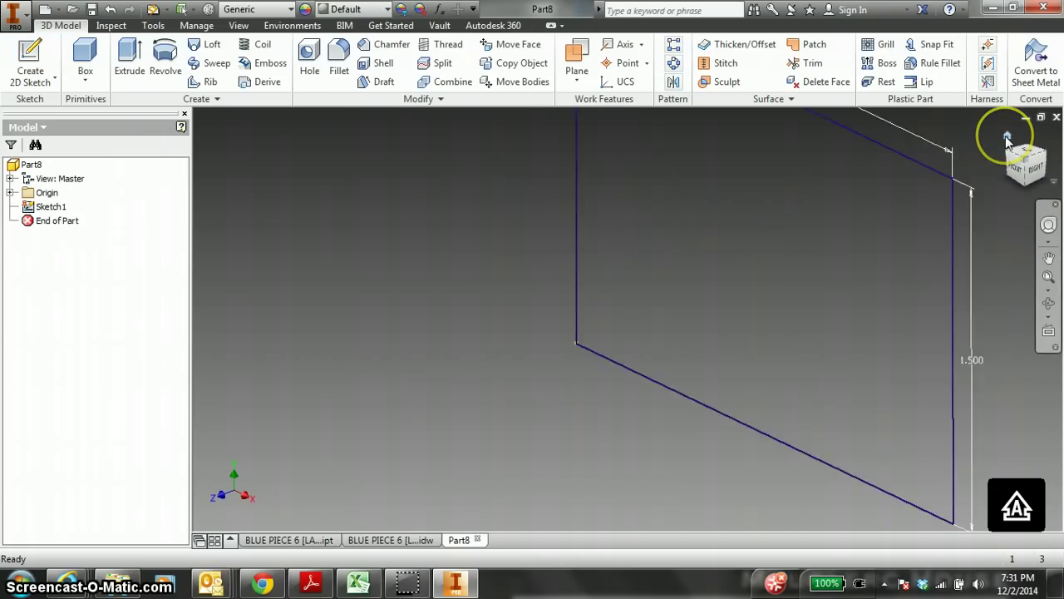
Extrude the 2.250 by 1.500 rectangle 0.75 in to create Extrusion1
left_click(129, 52)
left_click(224, 194)
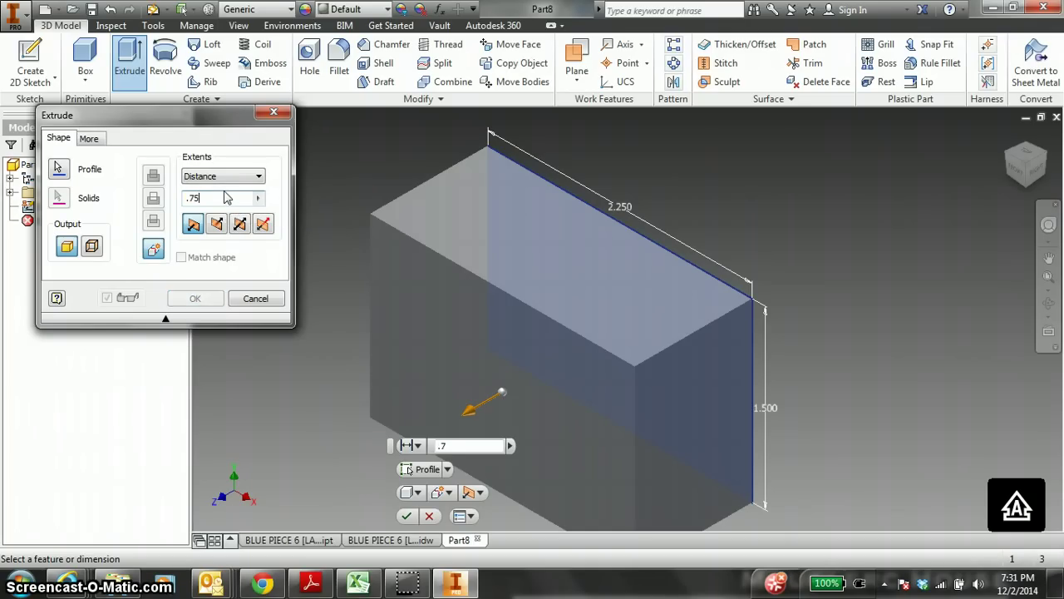
key("Tab")
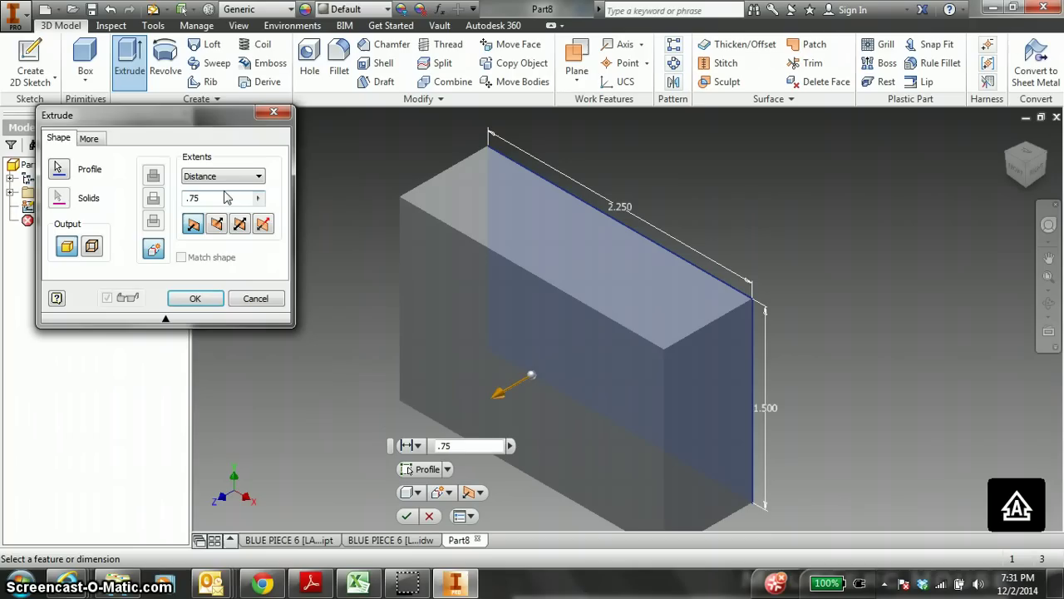
left_click(196, 299)
left_click(1007, 136)
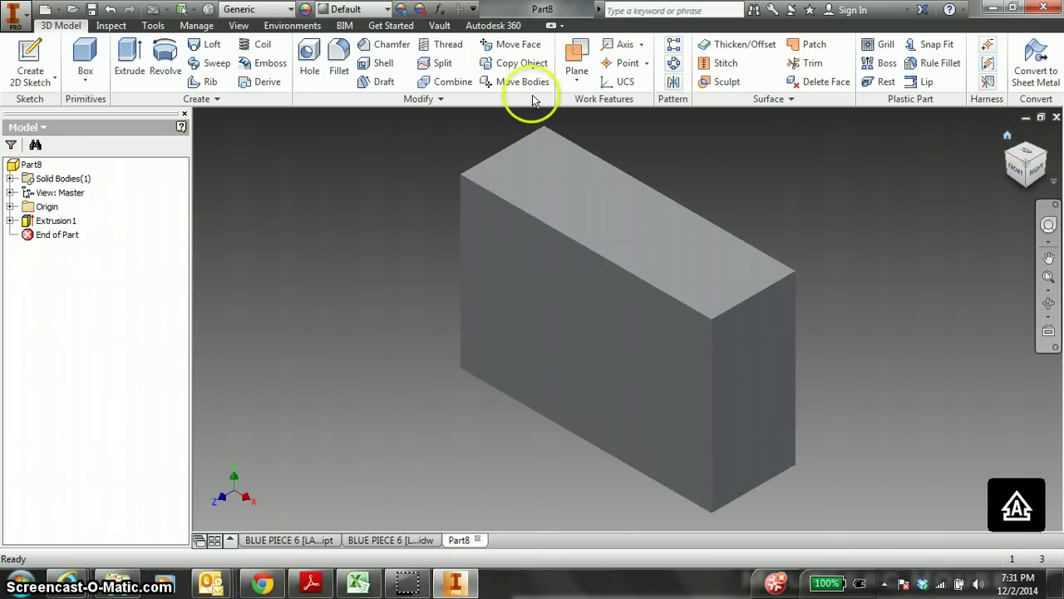
Save the part as 'PURPLE PIECE 5 [LAST NAME]' in the PUZZLE CUBE Unit 04 folder
left_click(92, 10)
type("P")
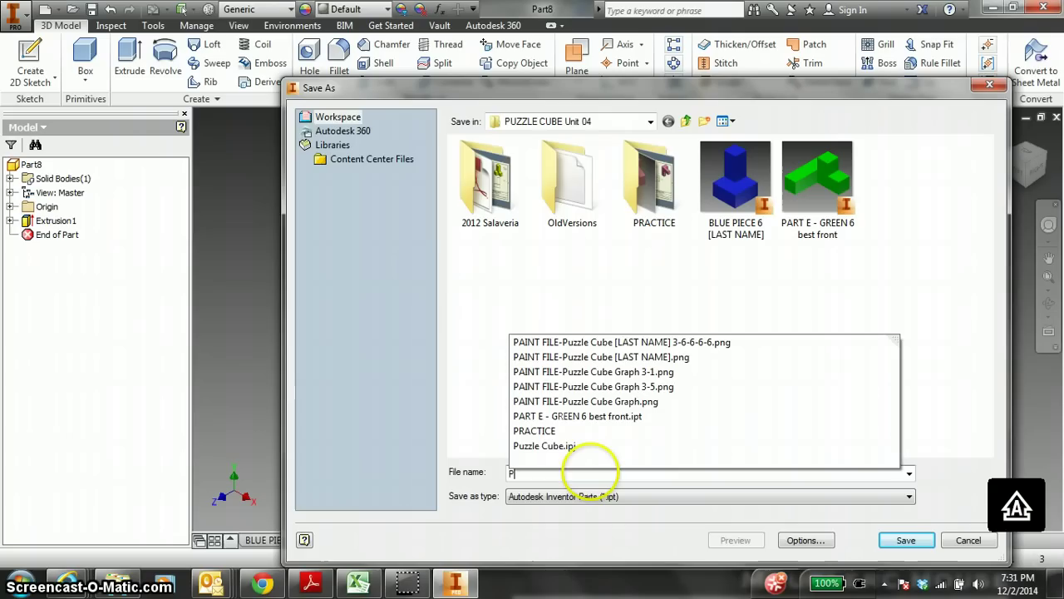
type("URPLE PIECE 5 [LAST NAME")
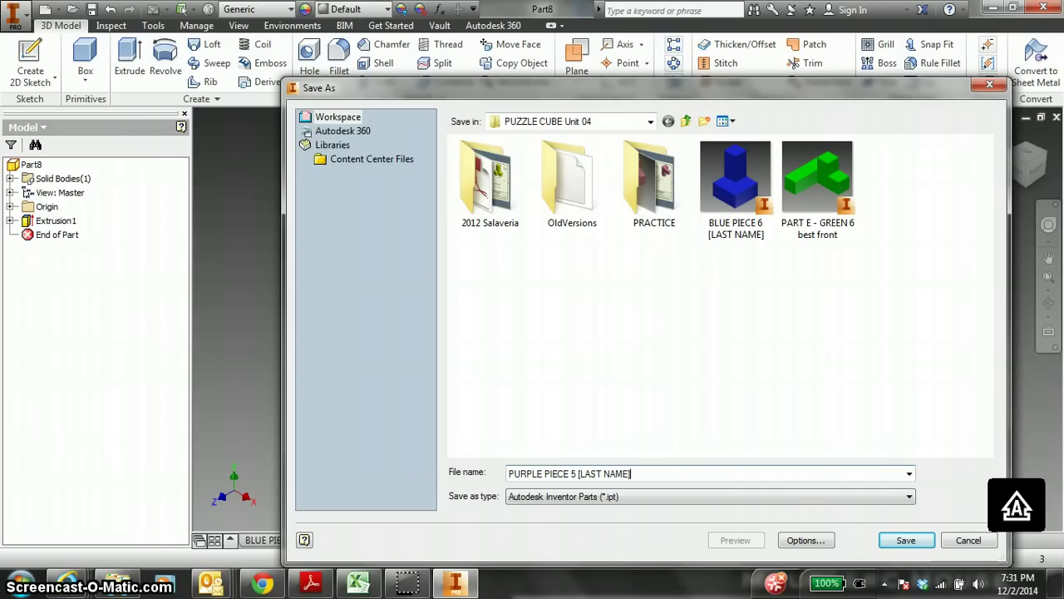
key("Return")
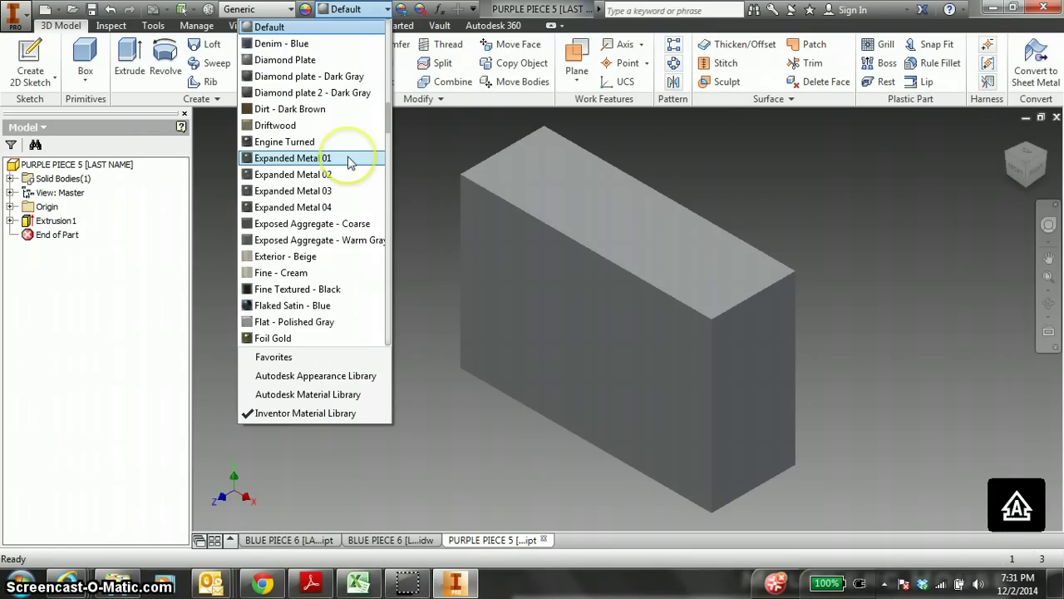
Apply the Violet appearance to the whole block
type("pr")
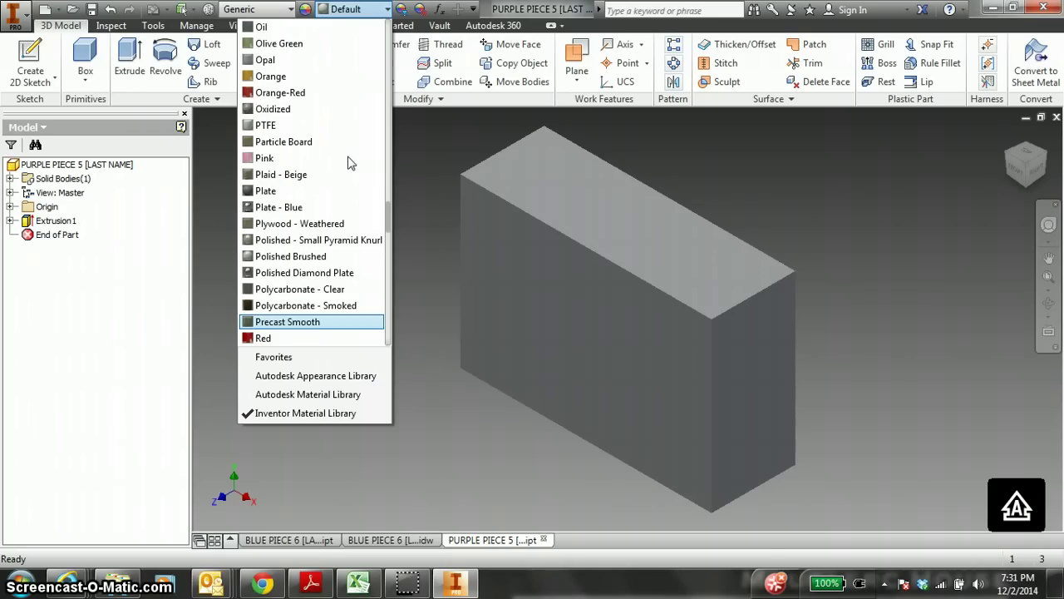
type("v")
key("Return")
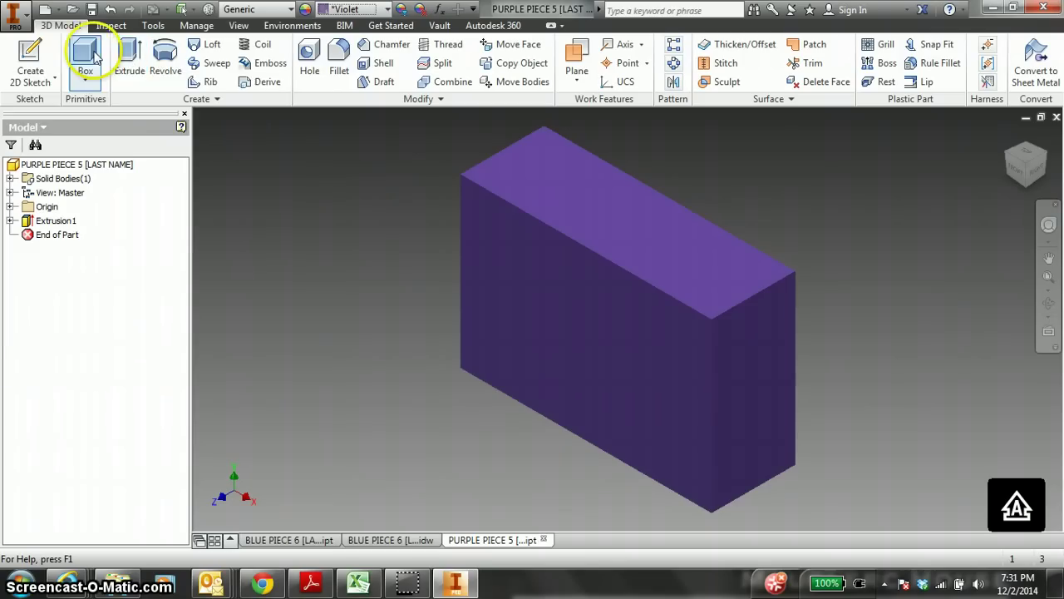
Start a sketch on the block's front face and draw a 0.75 in square at its lower-left corner
left_click(34, 55)
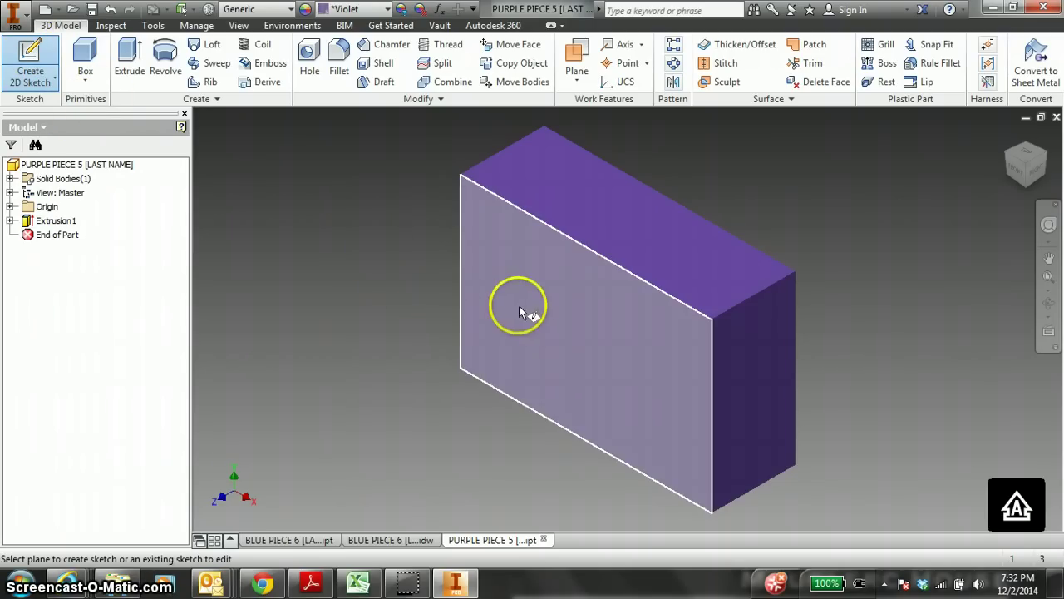
key("Escape")
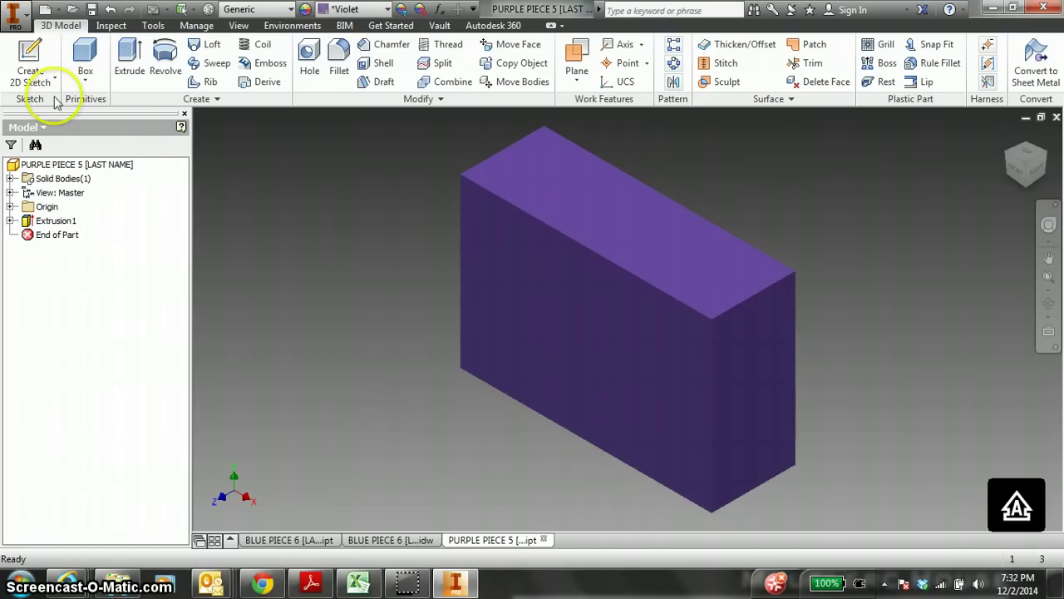
left_click(29, 60)
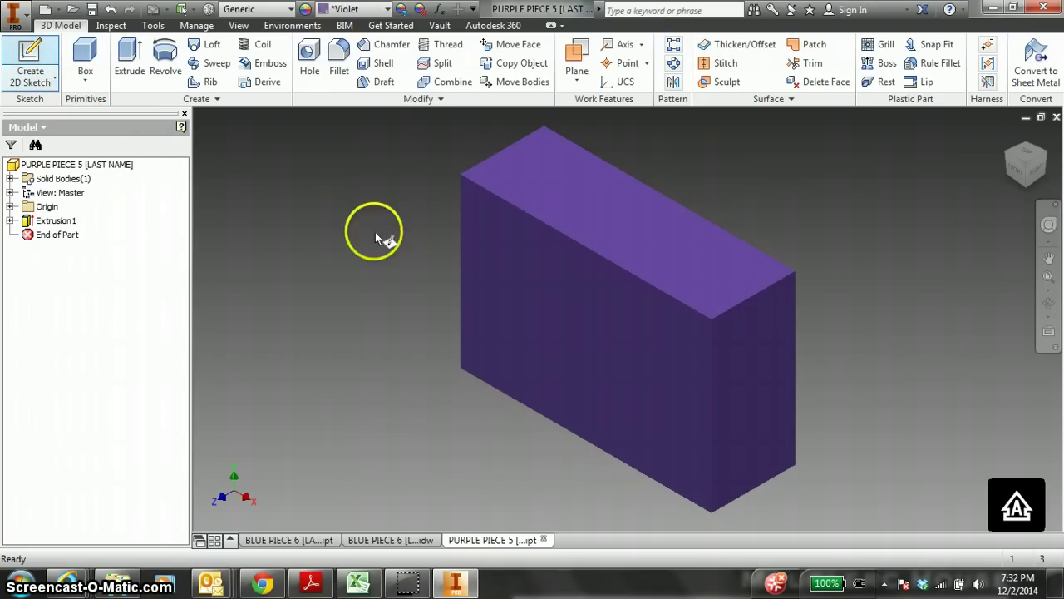
left_click(500, 265)
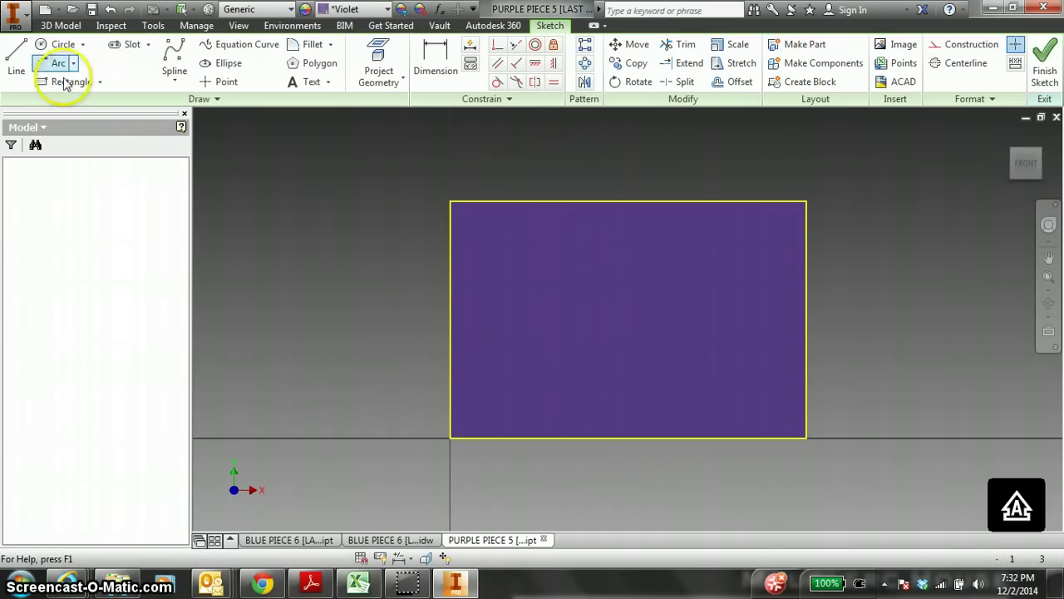
left_click(72, 81)
left_click(451, 438)
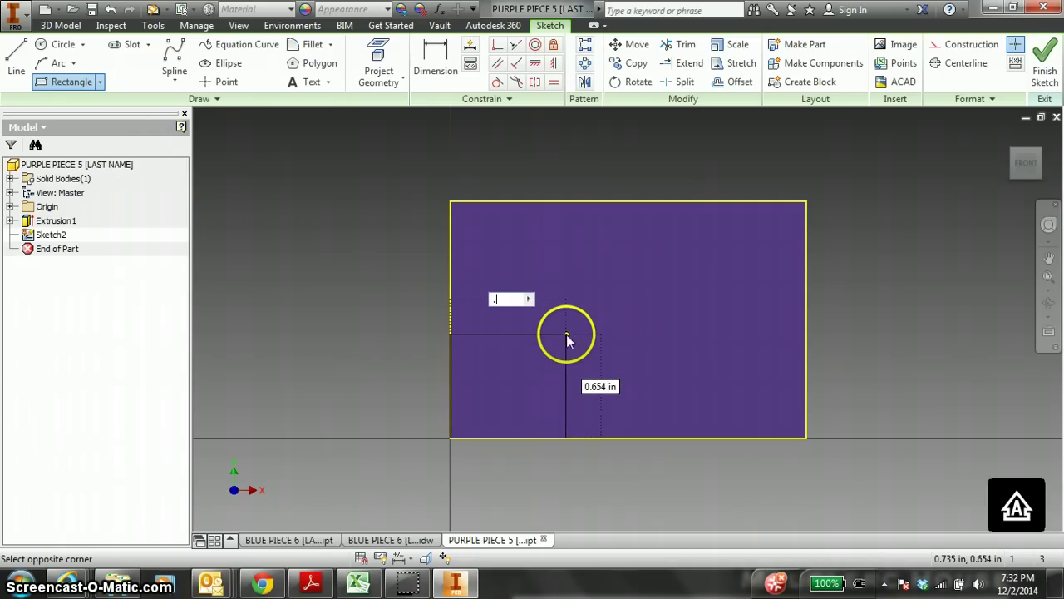
key("Tab")
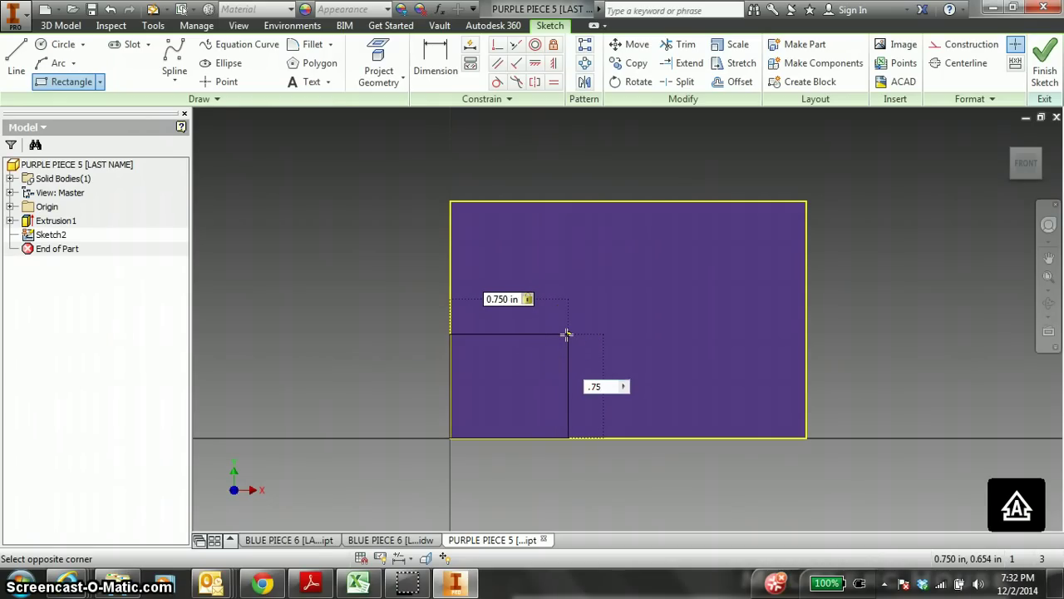
key("Return")
key("Escape")
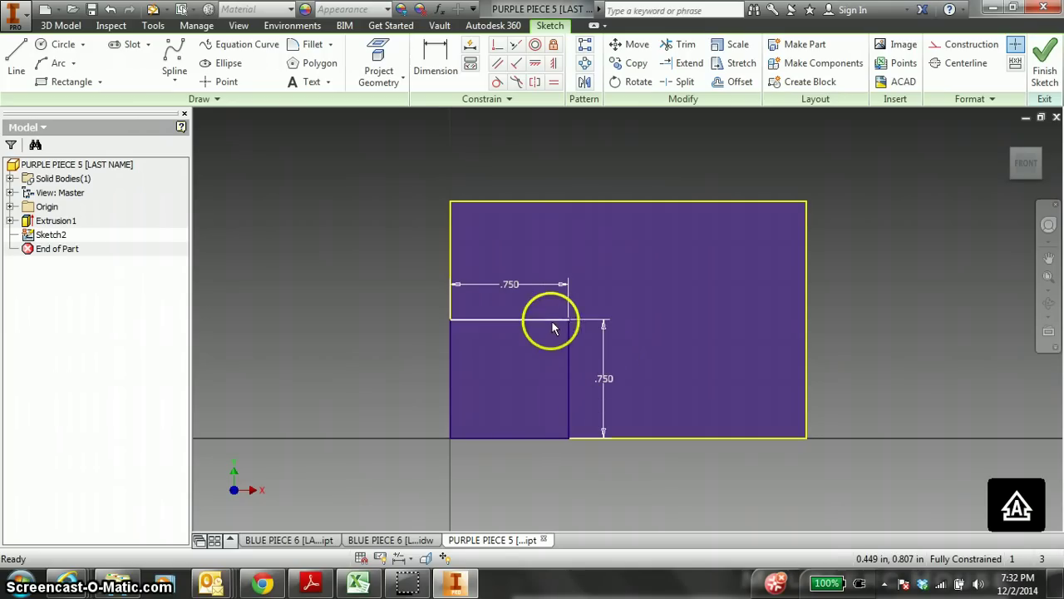
Draw a second rectangle, 0.75 in wide, from the face's top-right corner
left_click(59, 82)
left_click(807, 202)
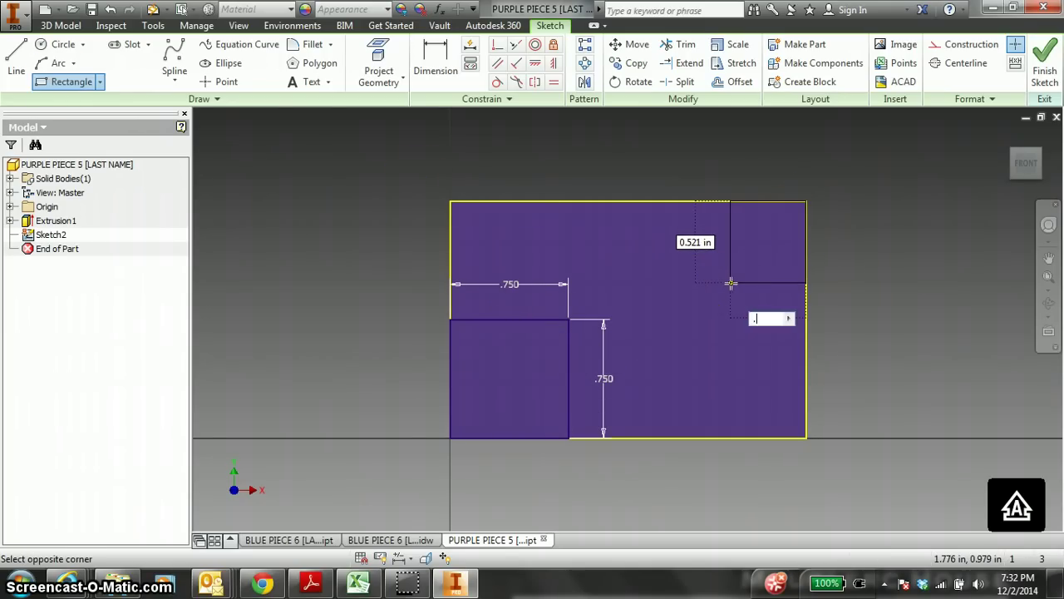
type(".75")
key("Return")
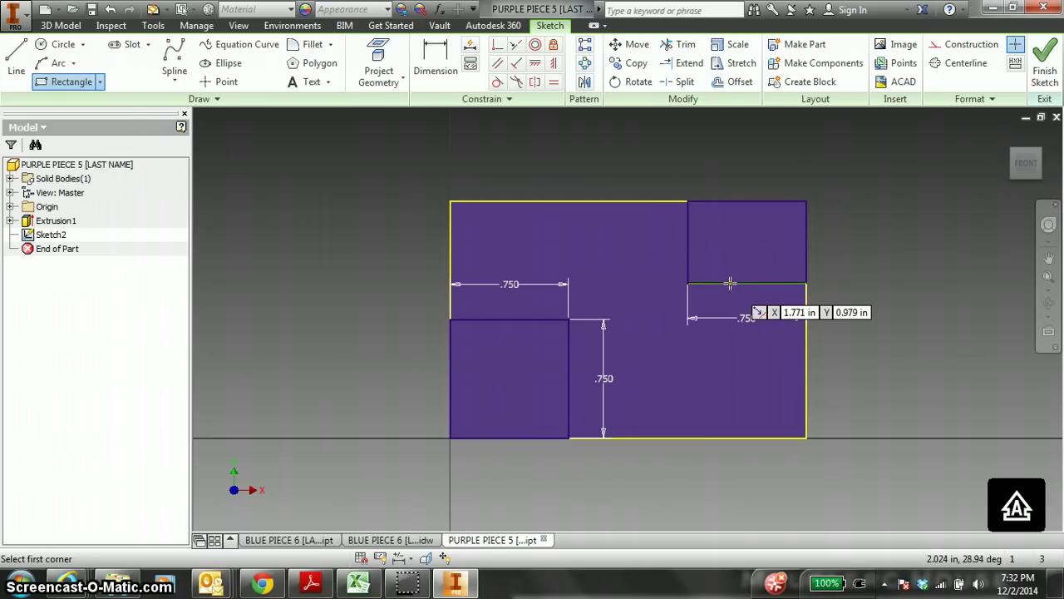
key("Escape")
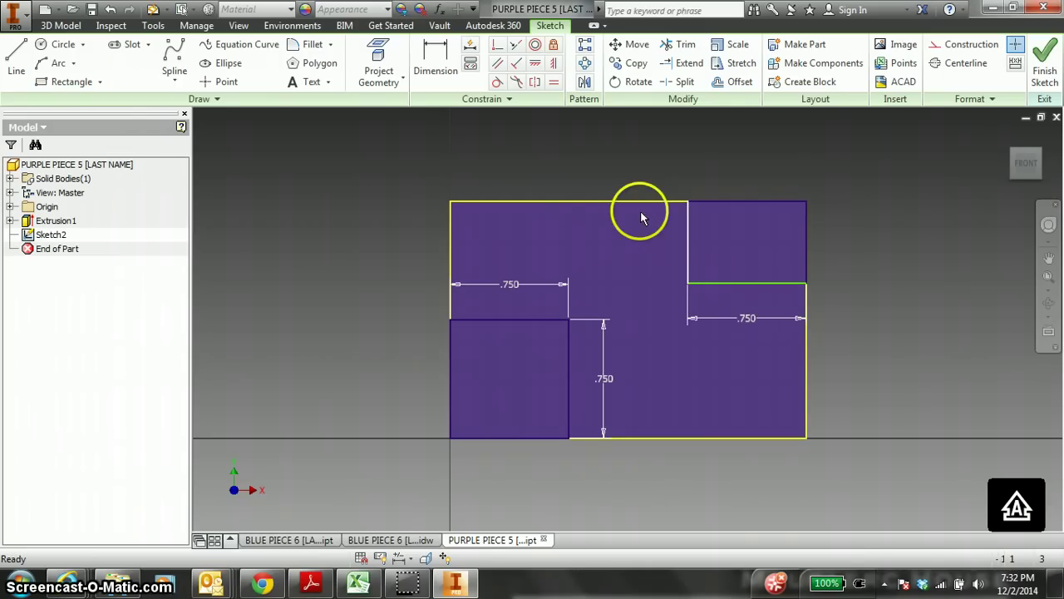
Dimension the right square's height to the middle line as .750 and finish the sketch
left_click(449, 66)
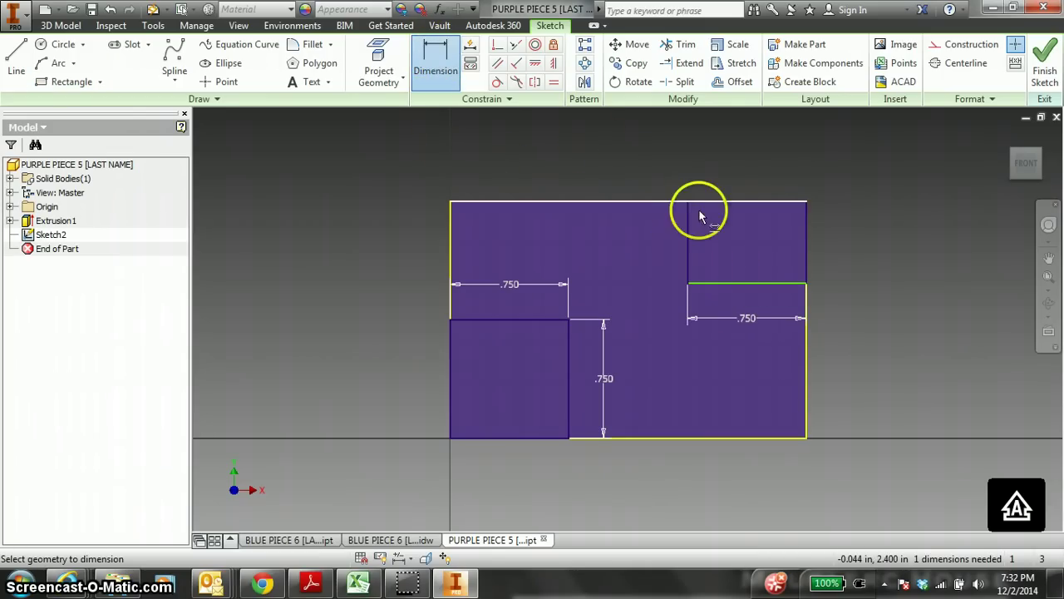
left_click(716, 202)
left_click(714, 287)
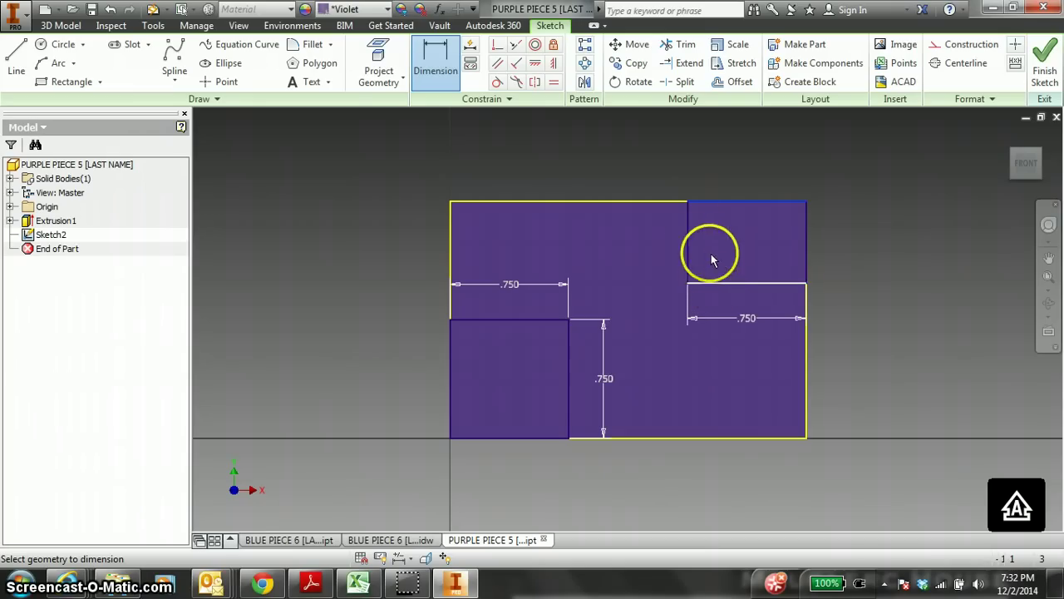
left_click(654, 246)
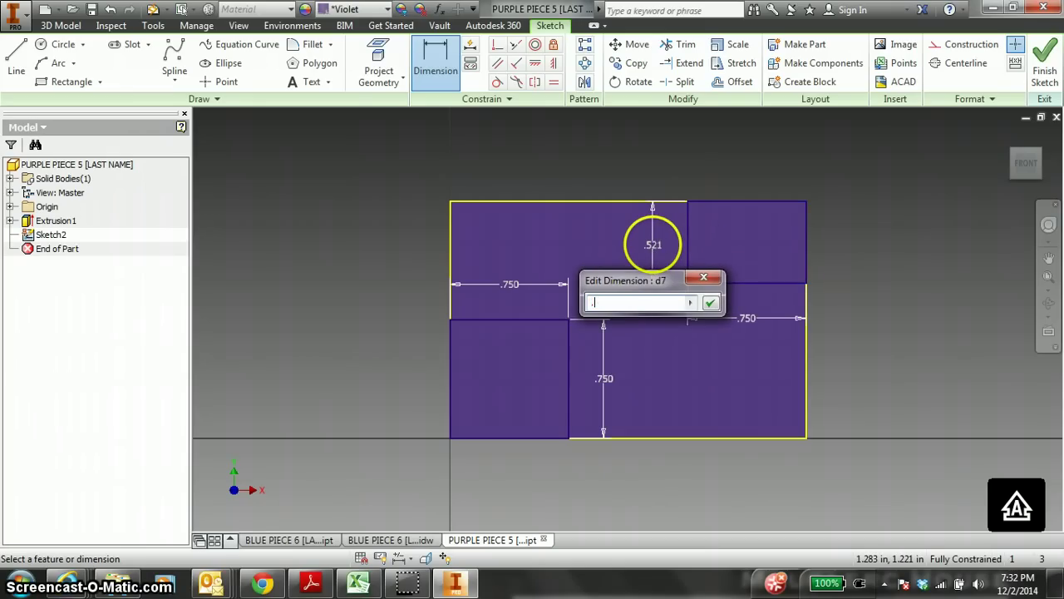
type(".750")
key("Return")
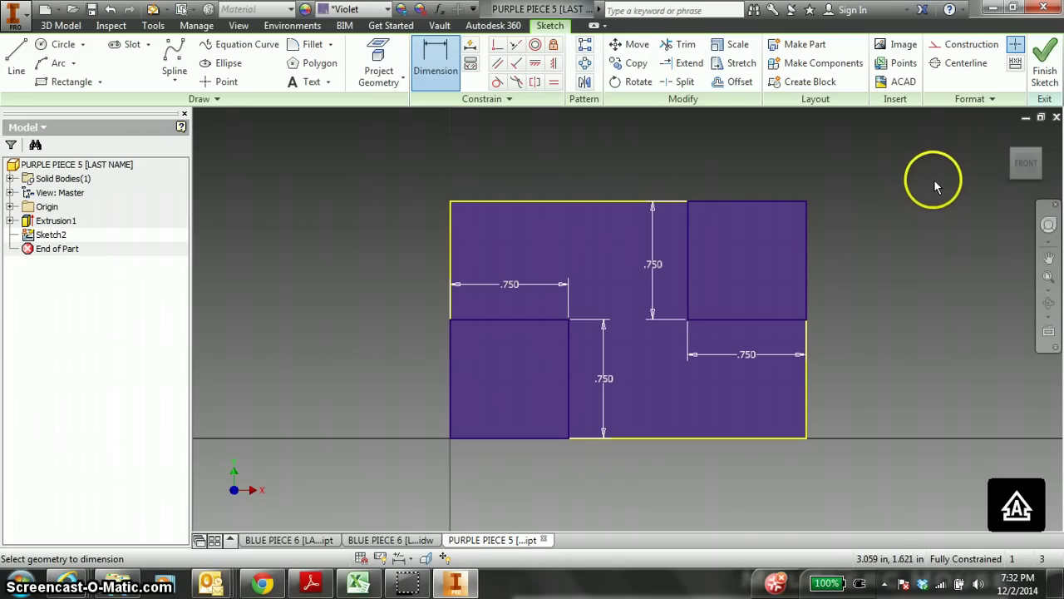
left_click(1046, 71)
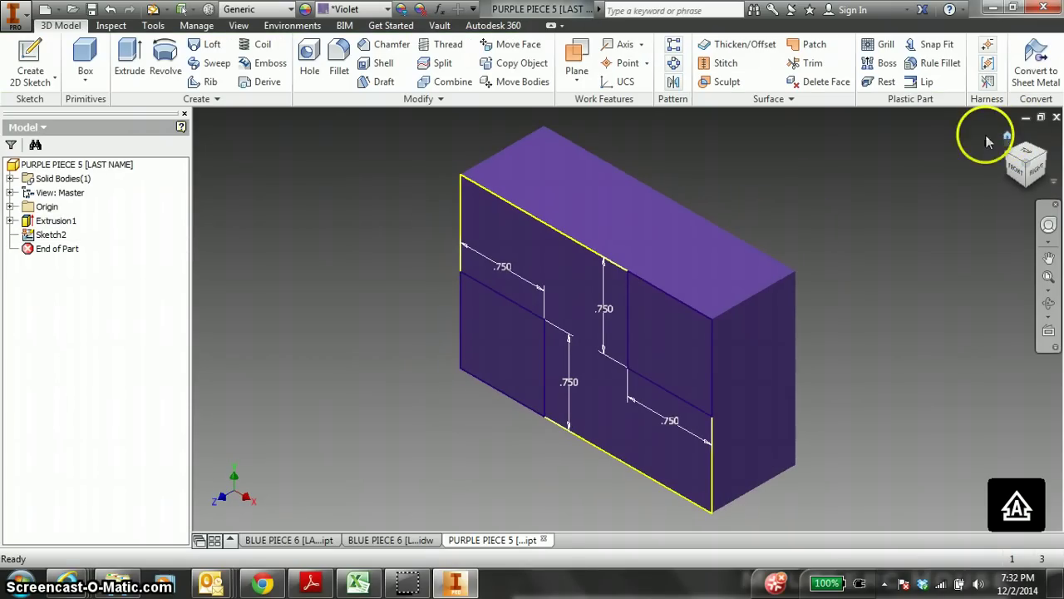
Cut the lower-left and upper-right squares through the block with To Next extents
left_click(131, 59)
left_click_drag(154, 114, 281, 171)
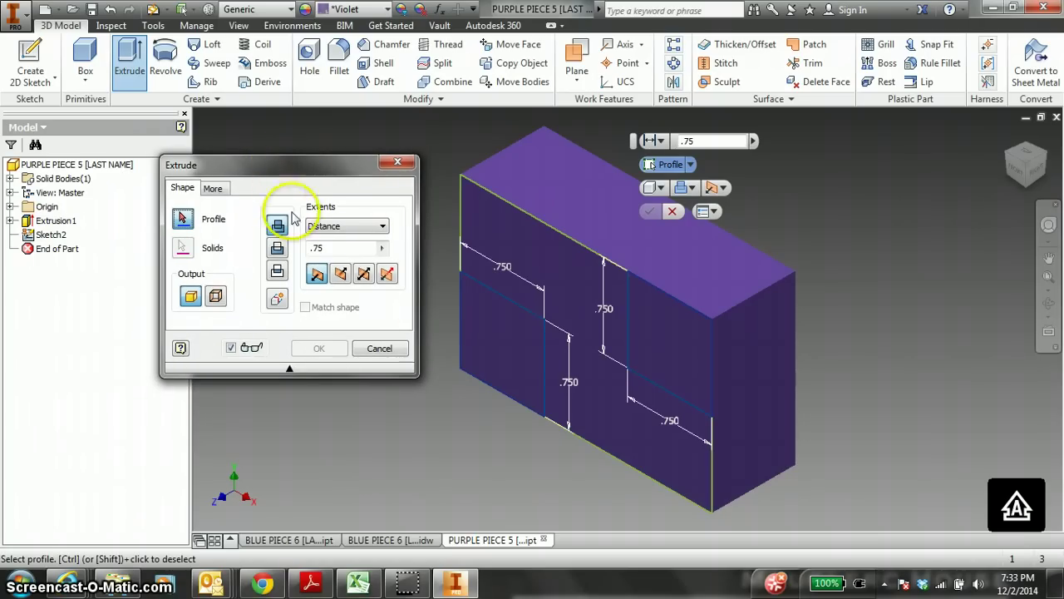
left_click(527, 341)
left_click(672, 336)
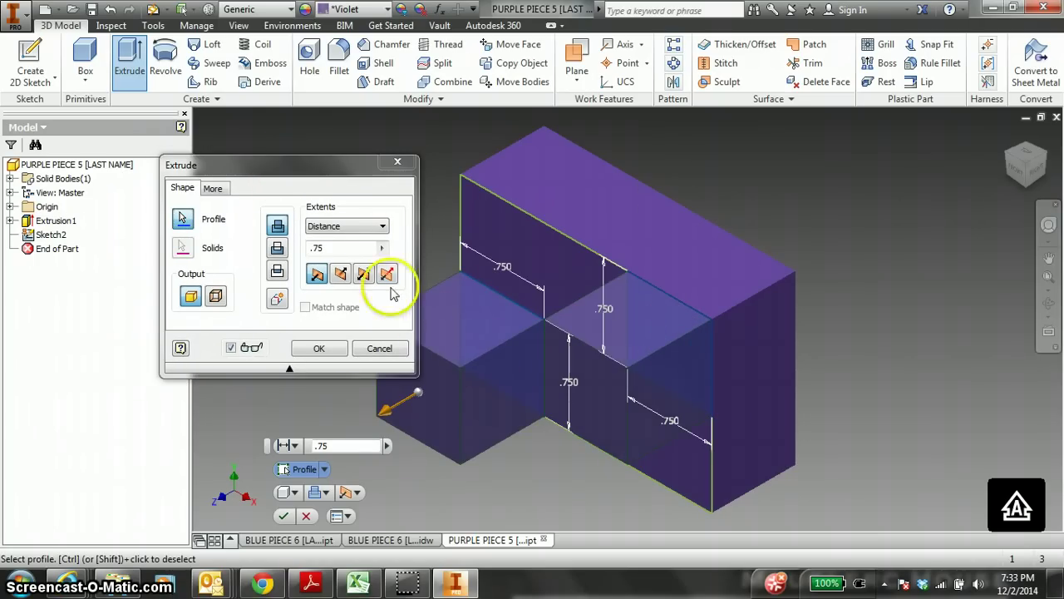
left_click(277, 248)
left_click(357, 227)
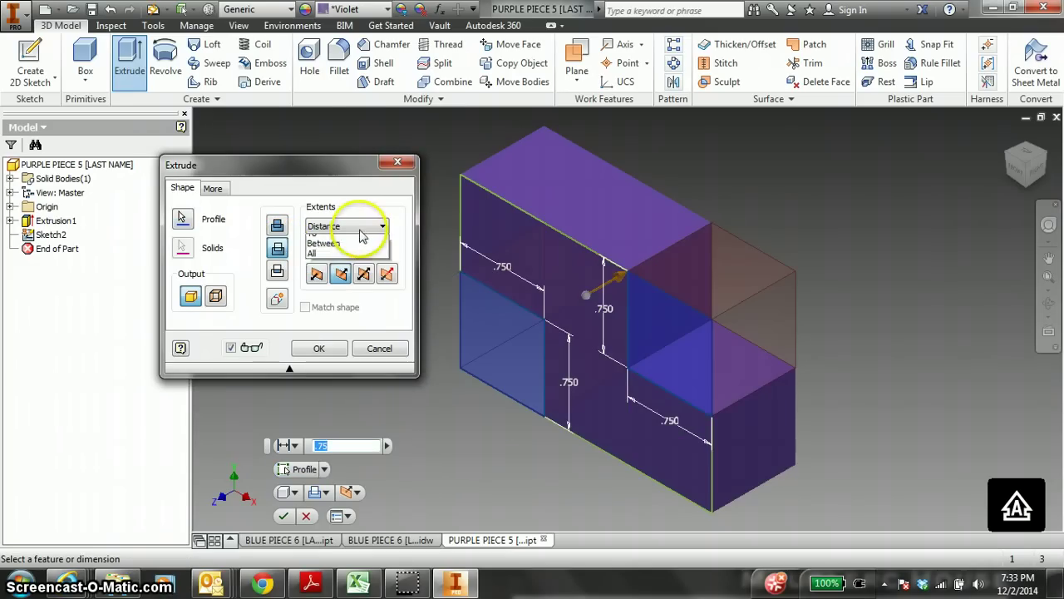
left_click(353, 249)
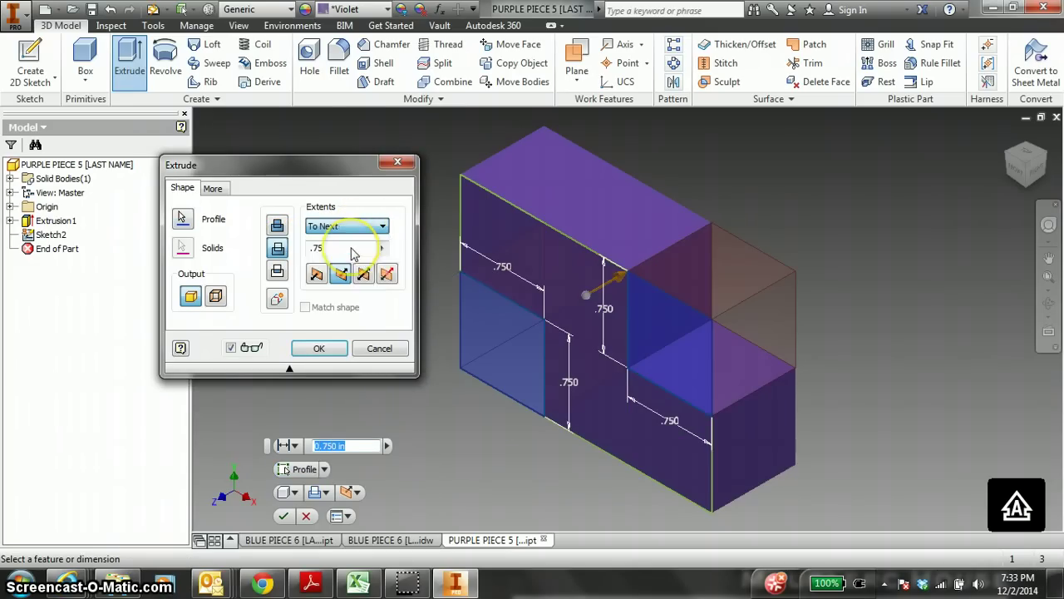
left_click(318, 347)
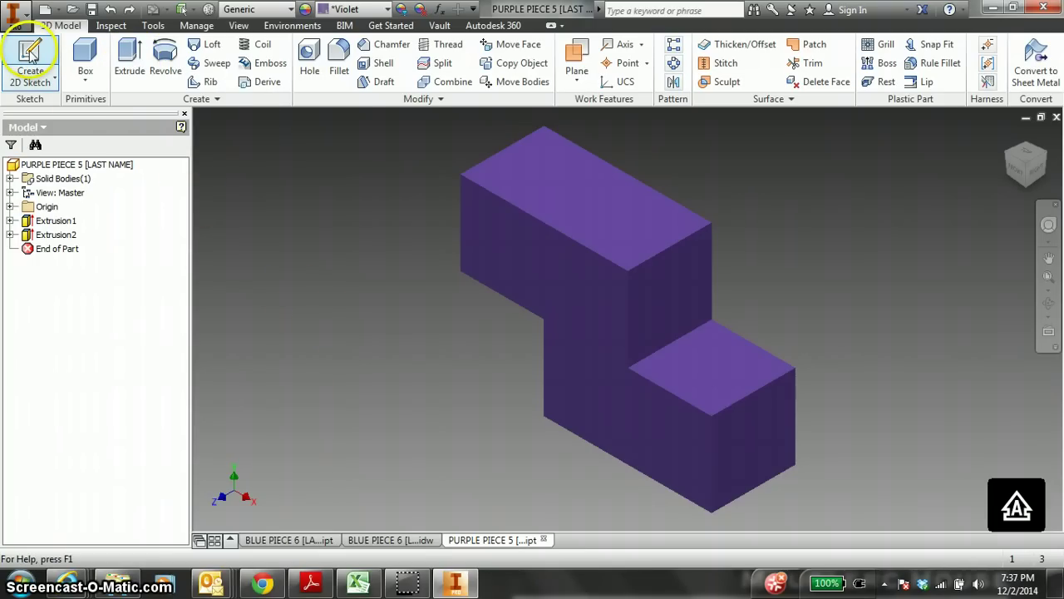
Sketch a rectangle filling the lower notch on the front face
left_click(43, 56)
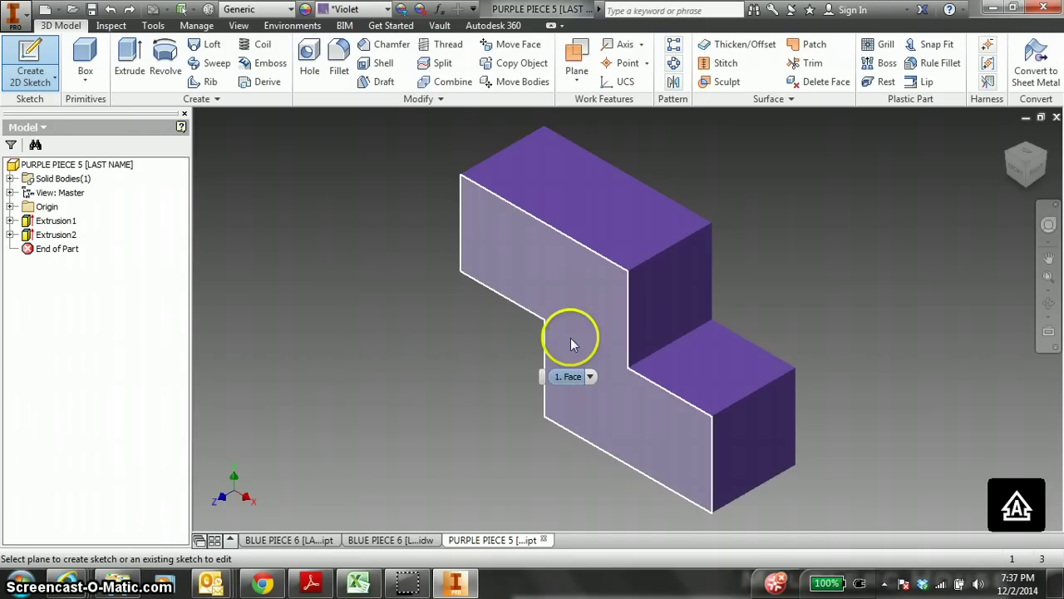
left_click(572, 341)
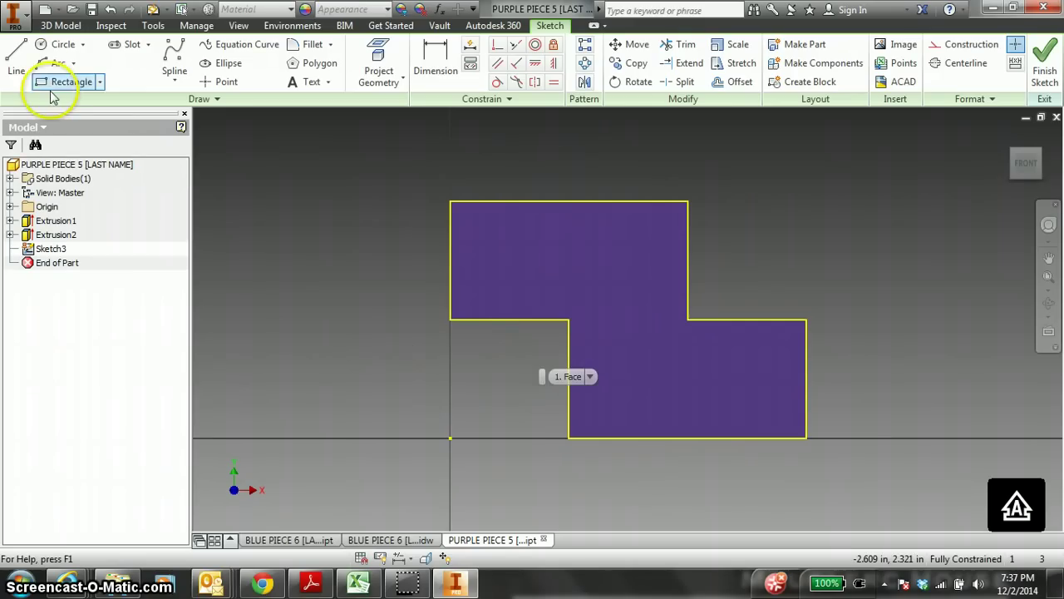
left_click(58, 82)
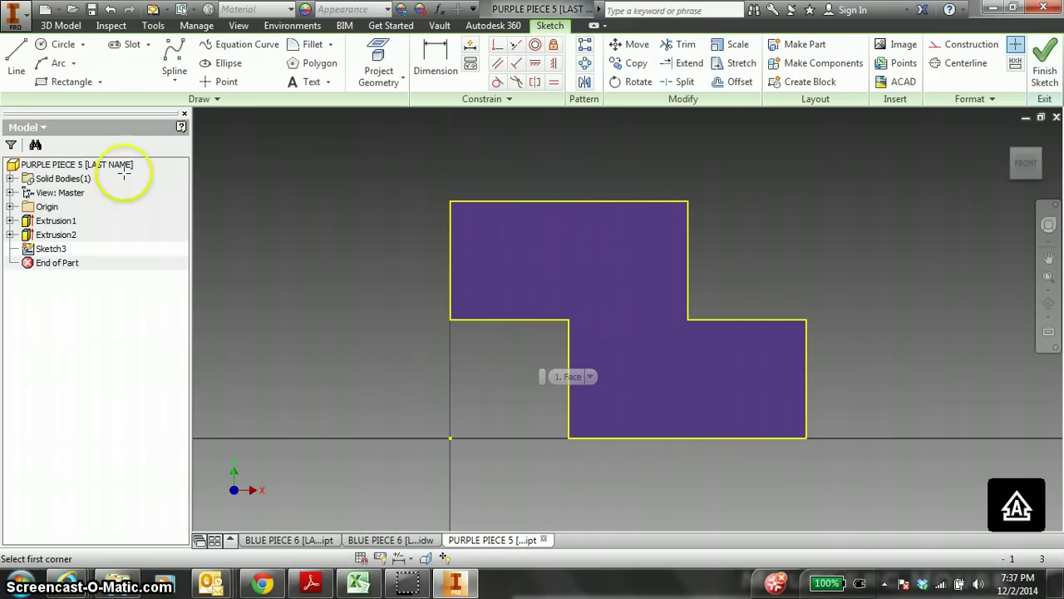
left_click(568, 437)
left_click(688, 319)
left_click(1045, 57)
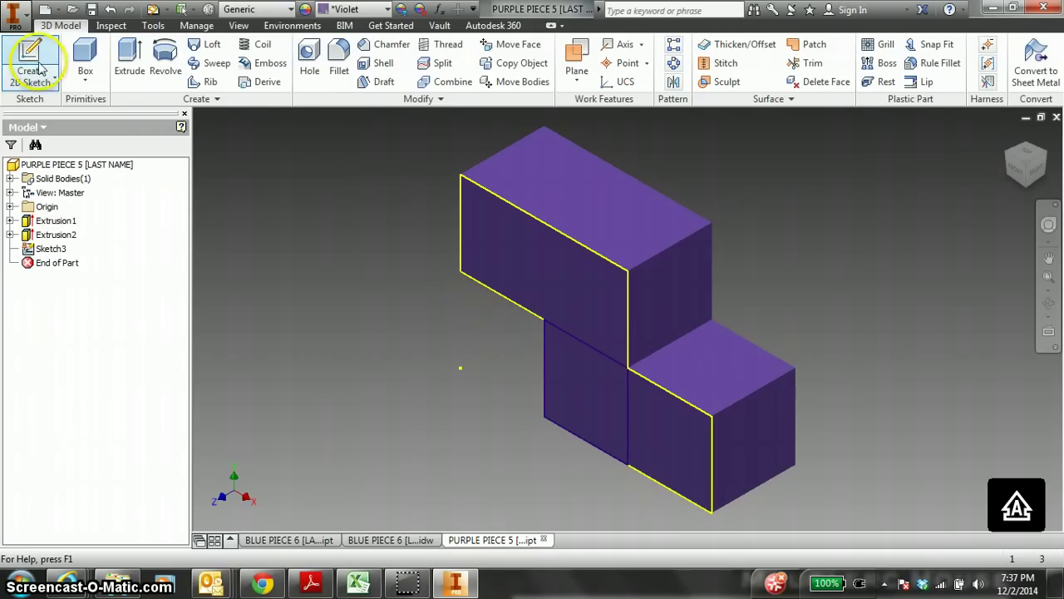
Extrude the notch rectangle 0.75 in to add the cube as Extrusion3
left_click(129, 57)
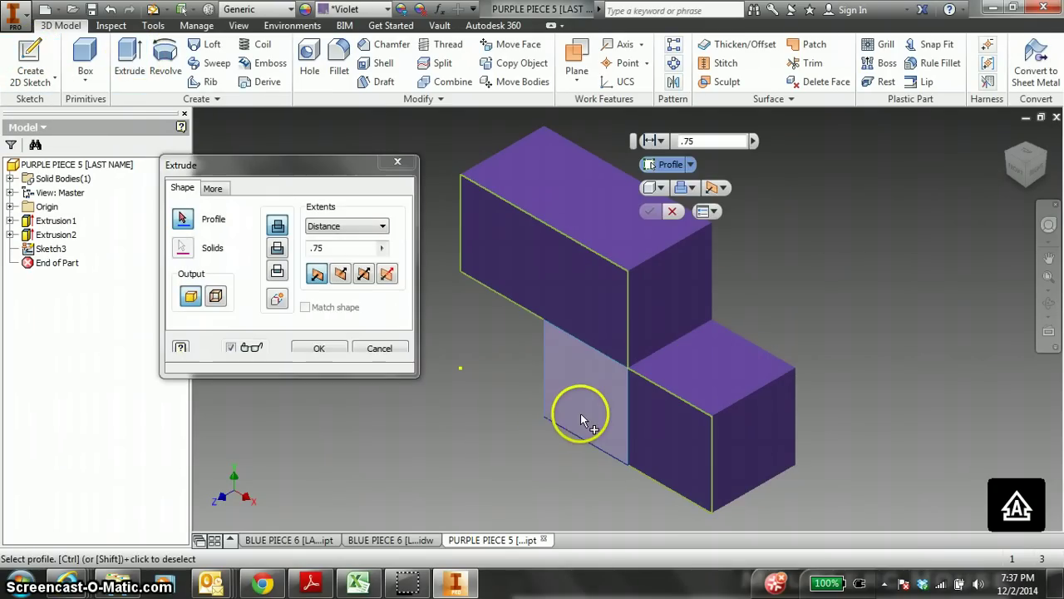
left_click(582, 409)
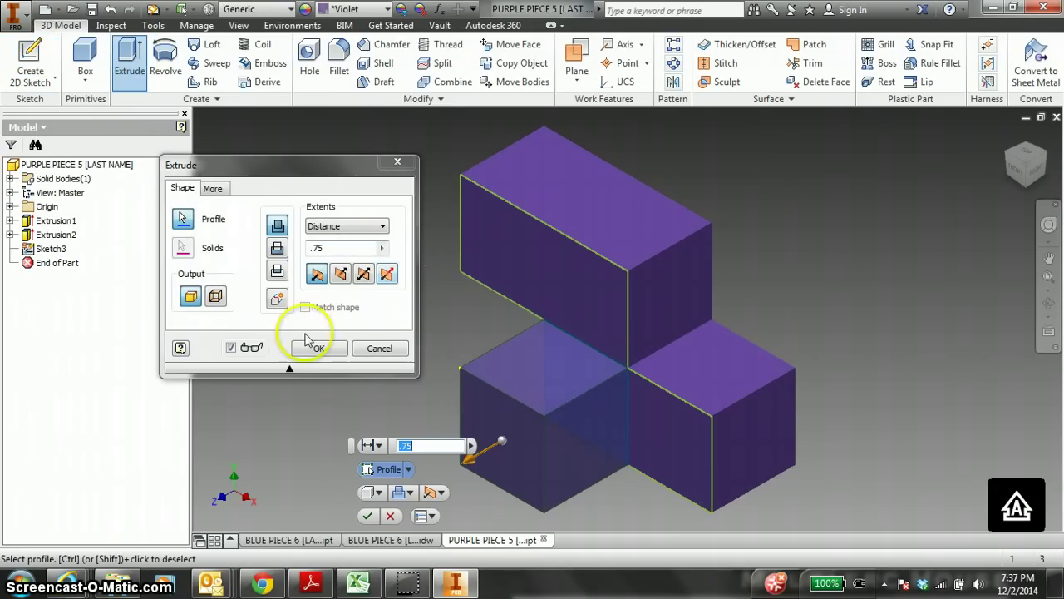
left_click(317, 349)
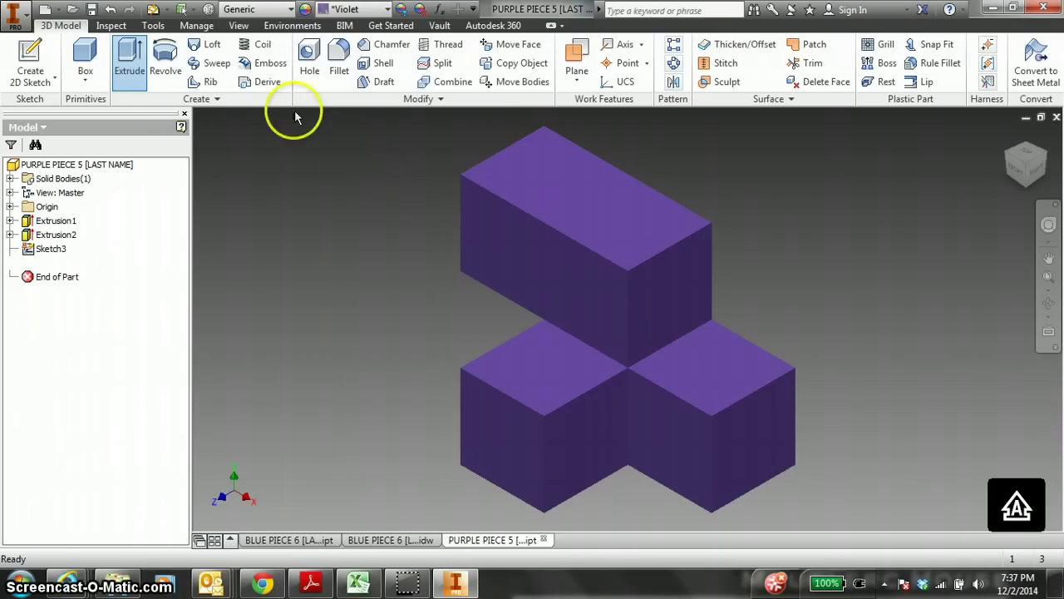
Create a new drawing from CCP TITLE BLOCK 2013.idw, filling in the title block prompts
left_click(43, 10)
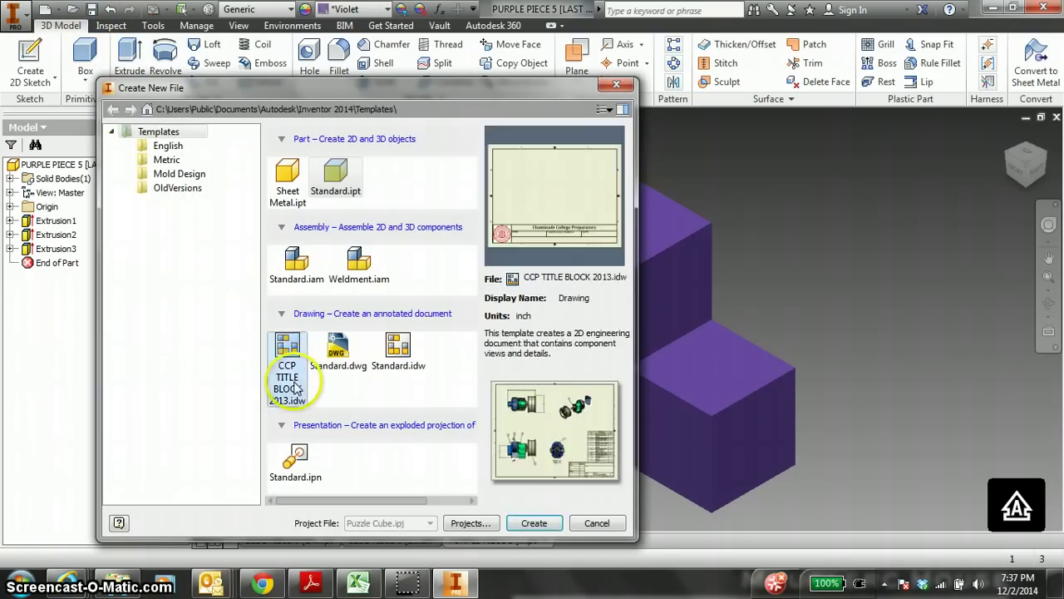
double_click(293, 374)
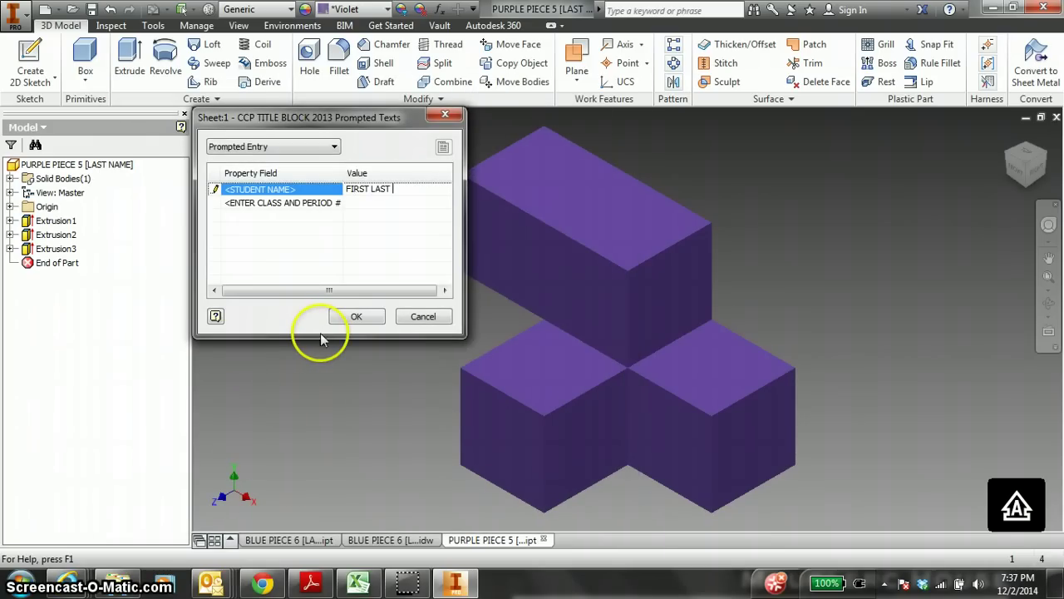
type("E")
key("Return")
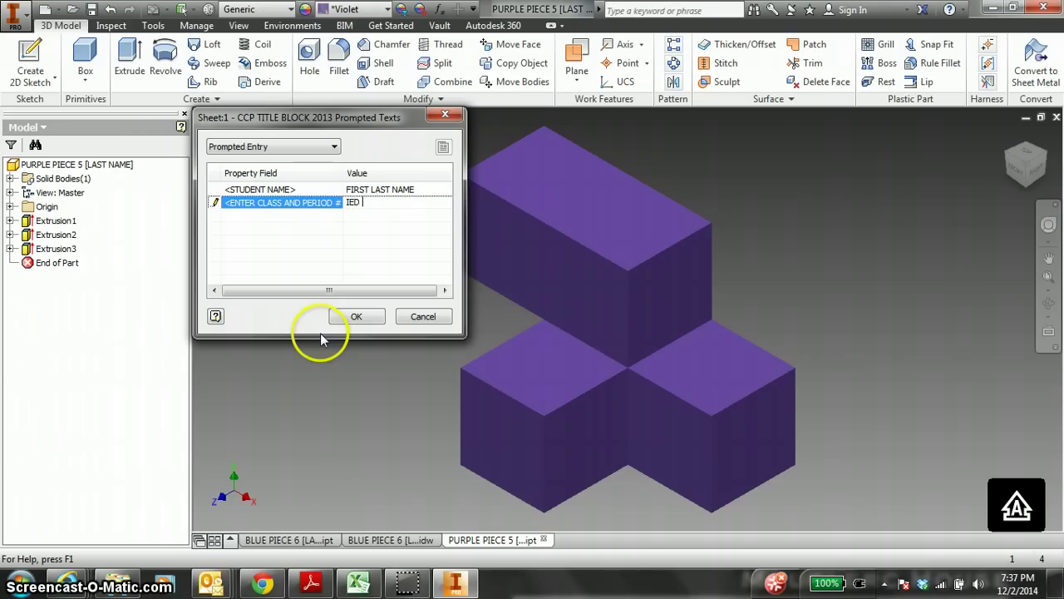
left_click(349, 316)
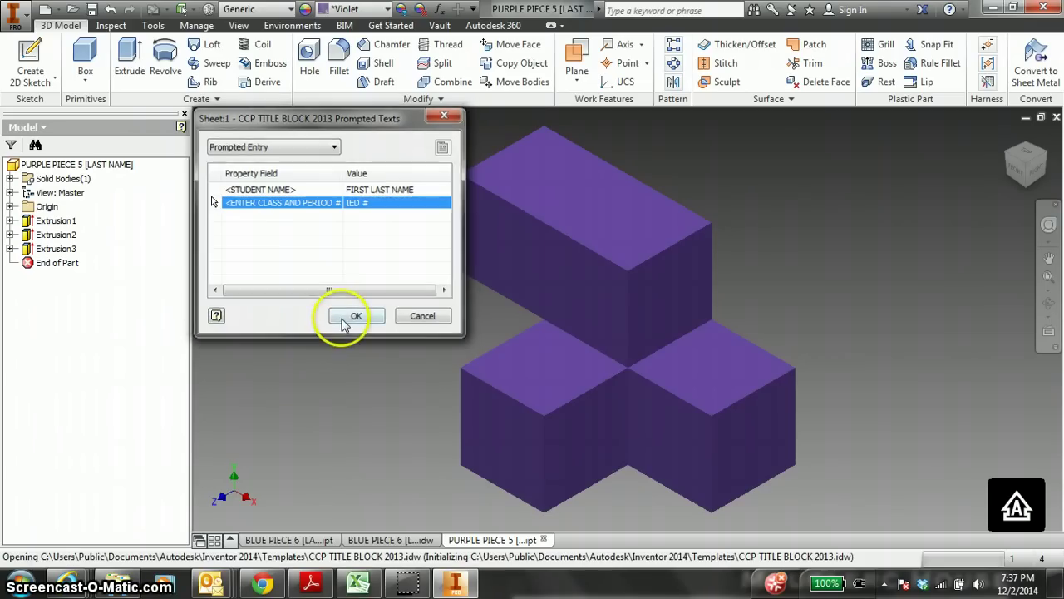
left_click(475, 338)
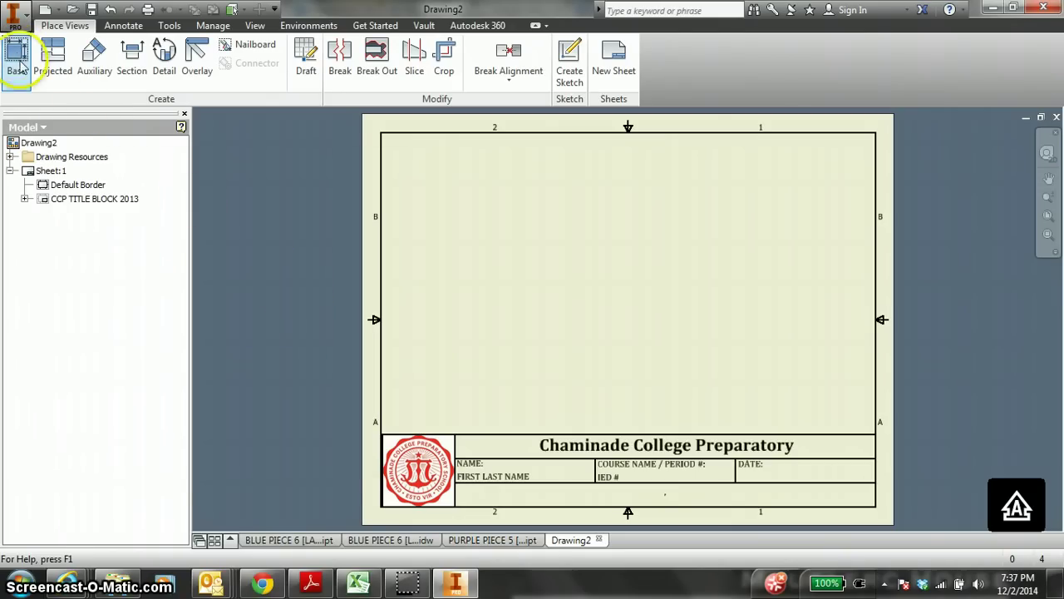
Place a front base view with top, right and isometric projected views of PURPLE PIECE 5
left_click(20, 67)
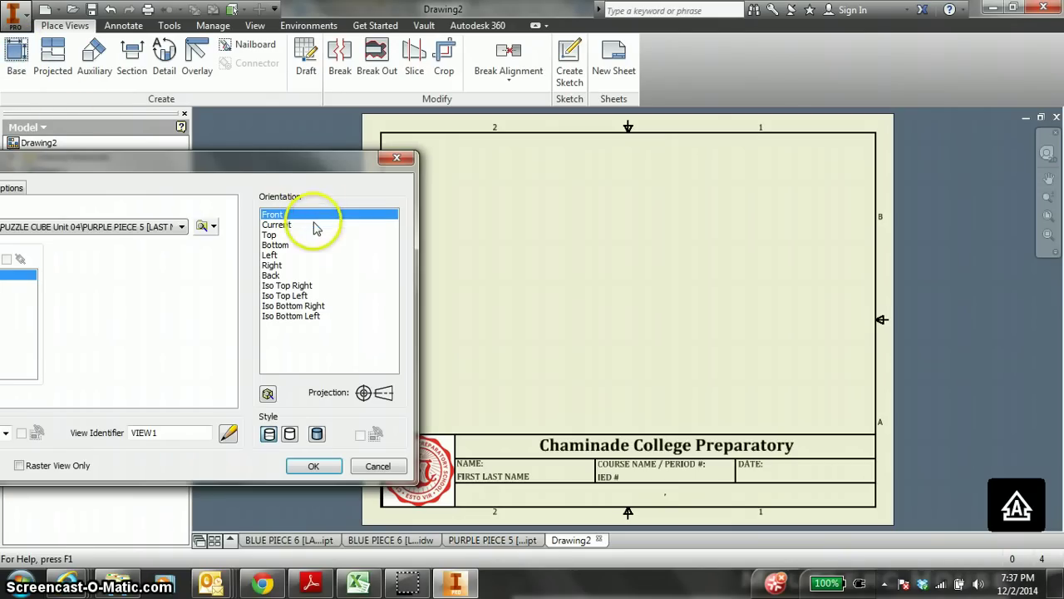
left_click_drag(281, 164, 97, 195)
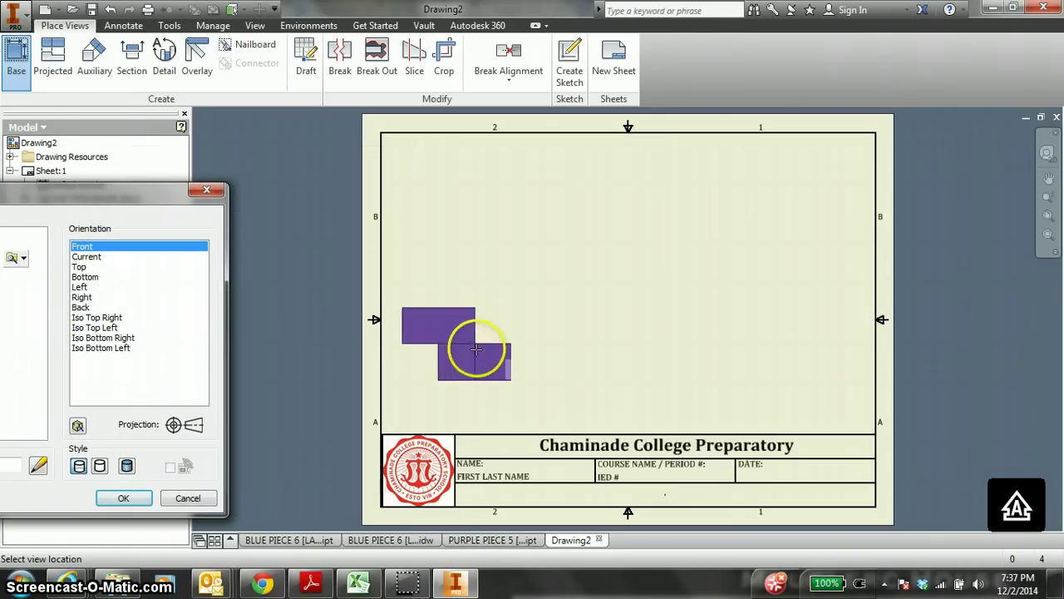
left_click(495, 357)
left_click(491, 218)
left_click(780, 358)
left_click(764, 203)
right_click(653, 241)
left_click(718, 242)
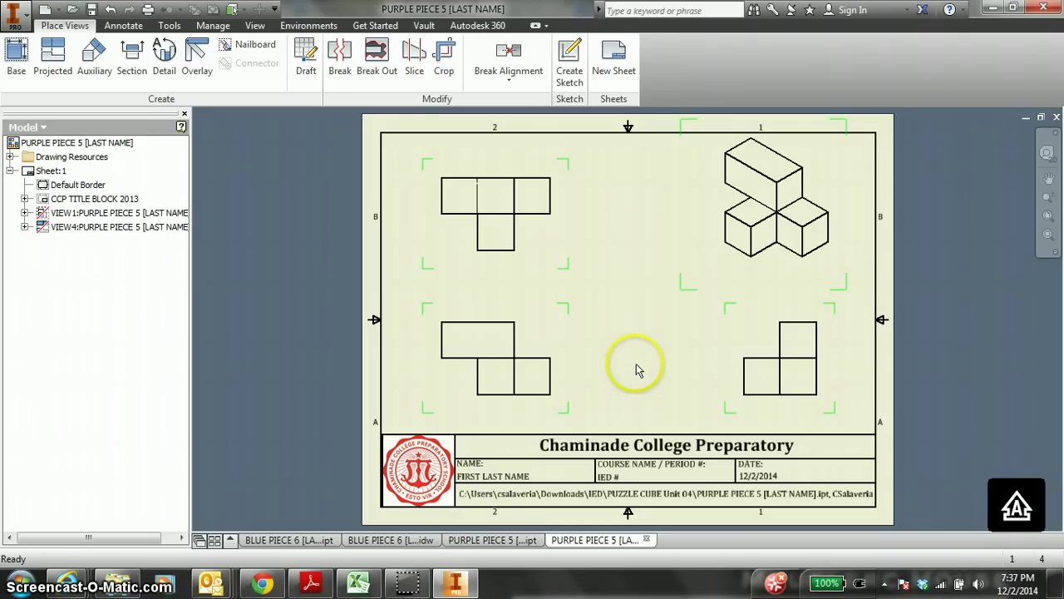
left_click(124, 26)
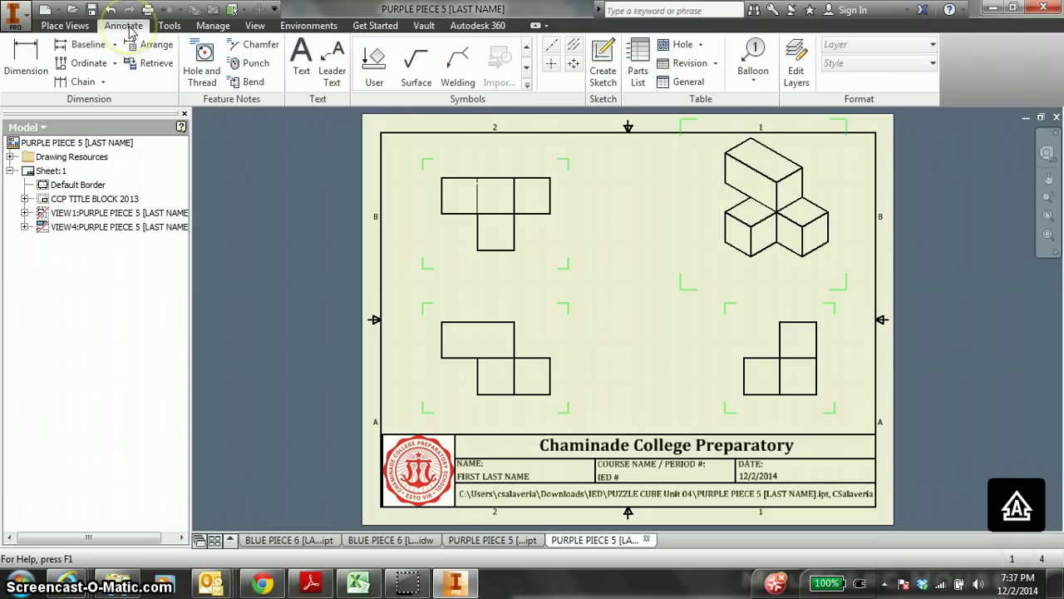